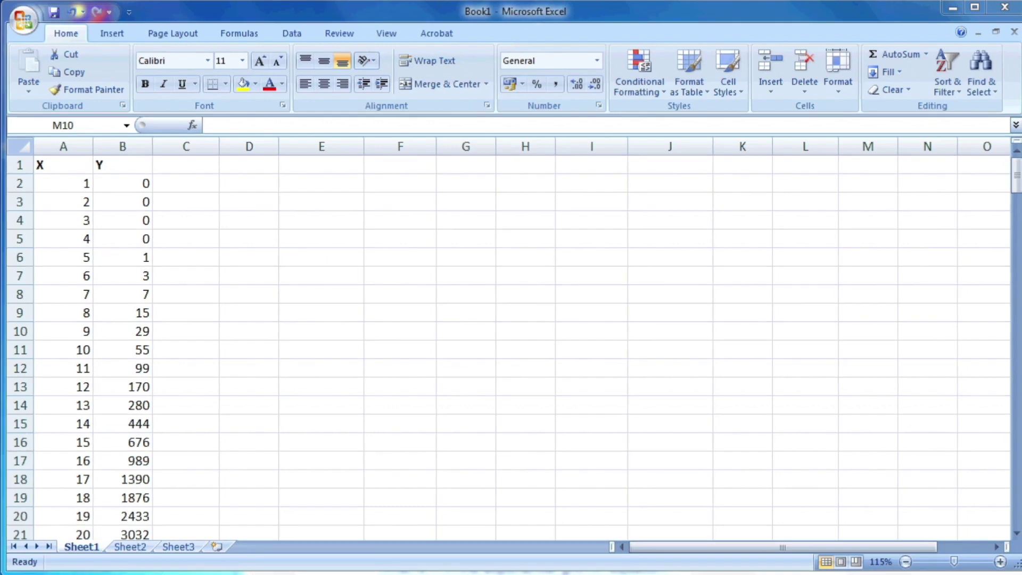
Step: Look over the data and select the whole X and Y columns A:B
left_click(367, 286)
scroll(367, 286, "down", 5)
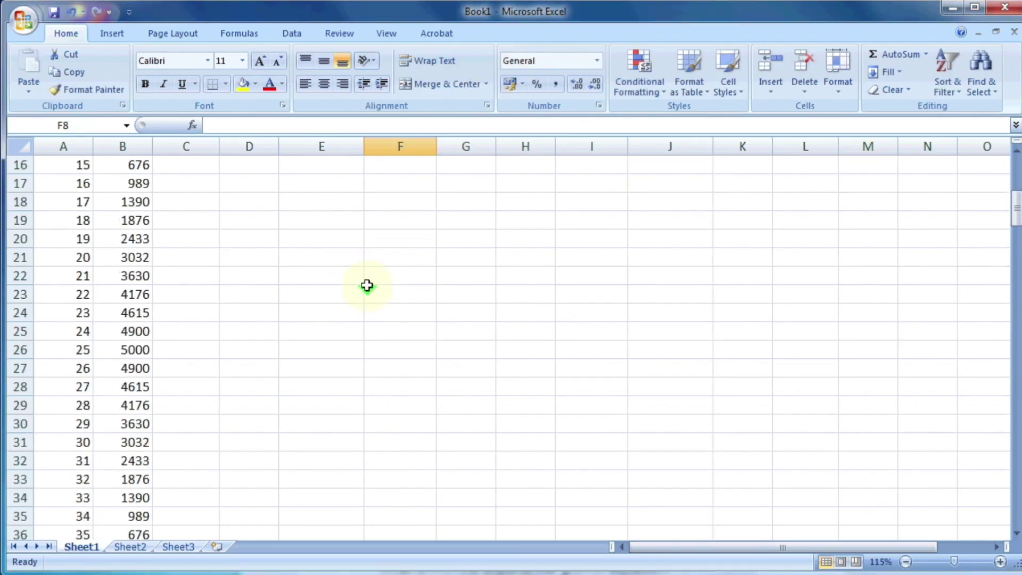
scroll(367, 286, "up", 5)
scroll(372, 288, "down", 13)
scroll(377, 290, "up", 11)
scroll(377, 290, "up", 2)
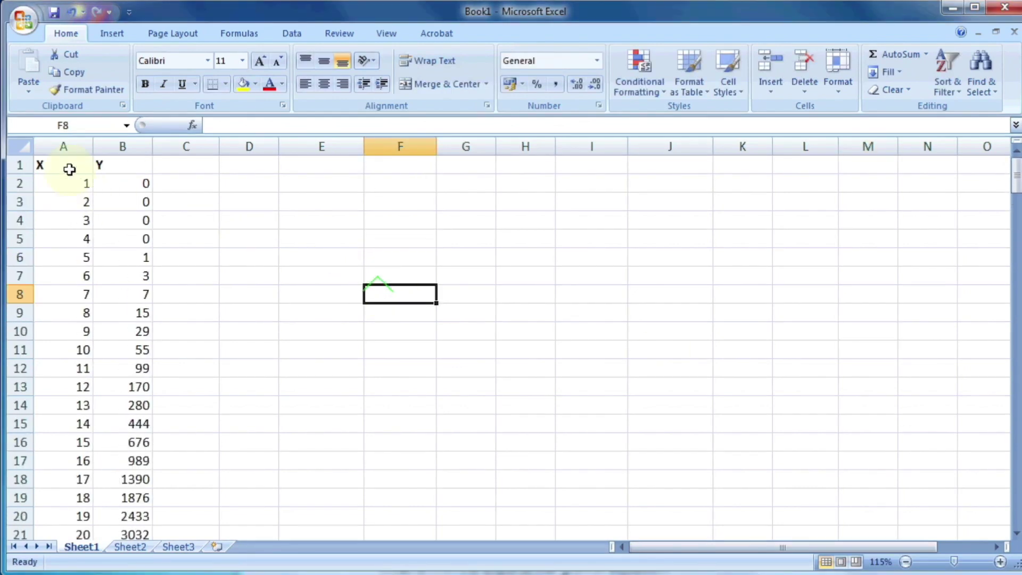
left_click_drag(70, 170, 54, 388)
left_click_drag(124, 170, 126, 408)
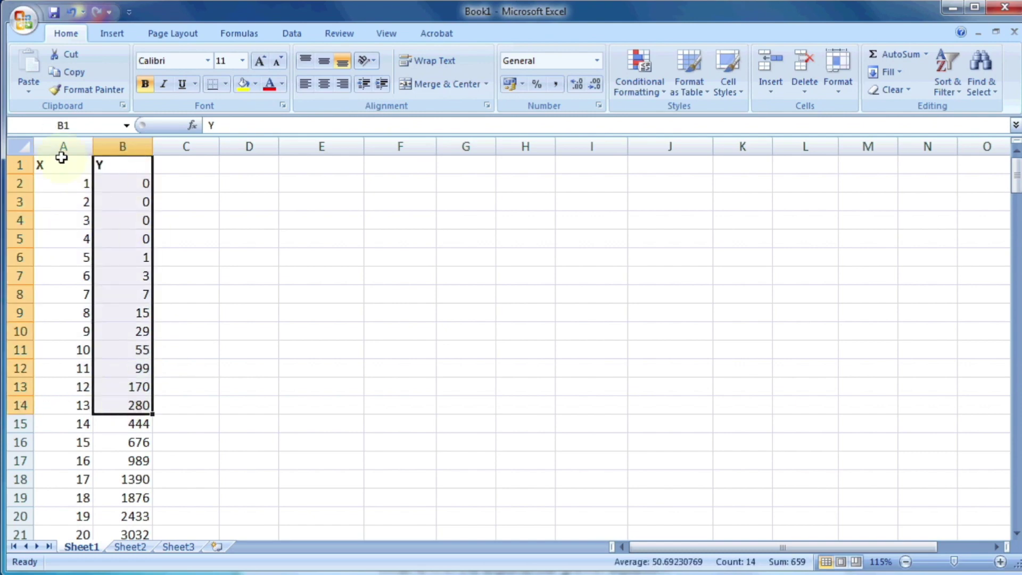
left_click_drag(62, 147, 120, 146)
Step: Insert a markers-only scatter chart and move it beside the data over columns I–O
left_click(292, 33)
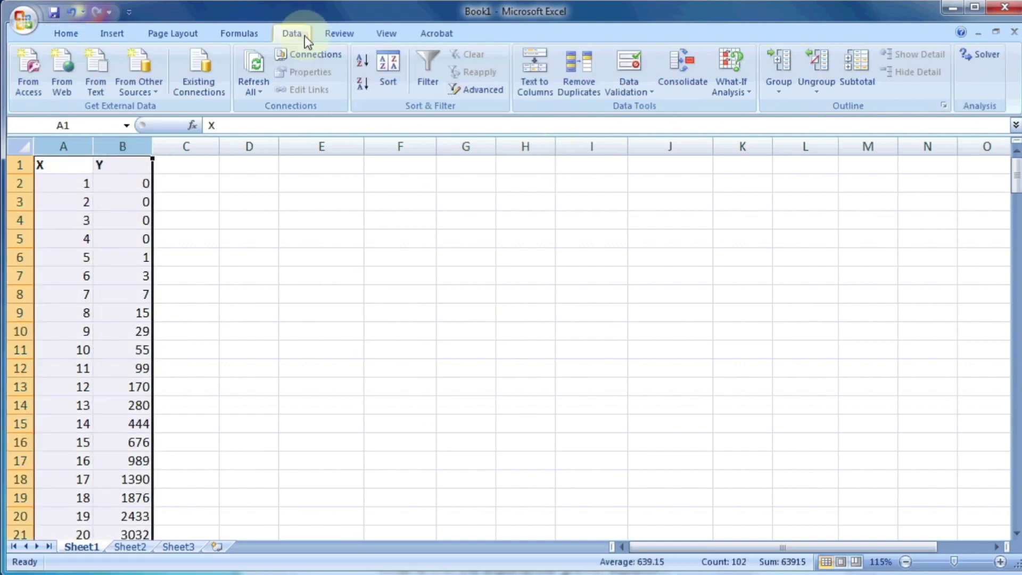
left_click(116, 35)
left_click(438, 68)
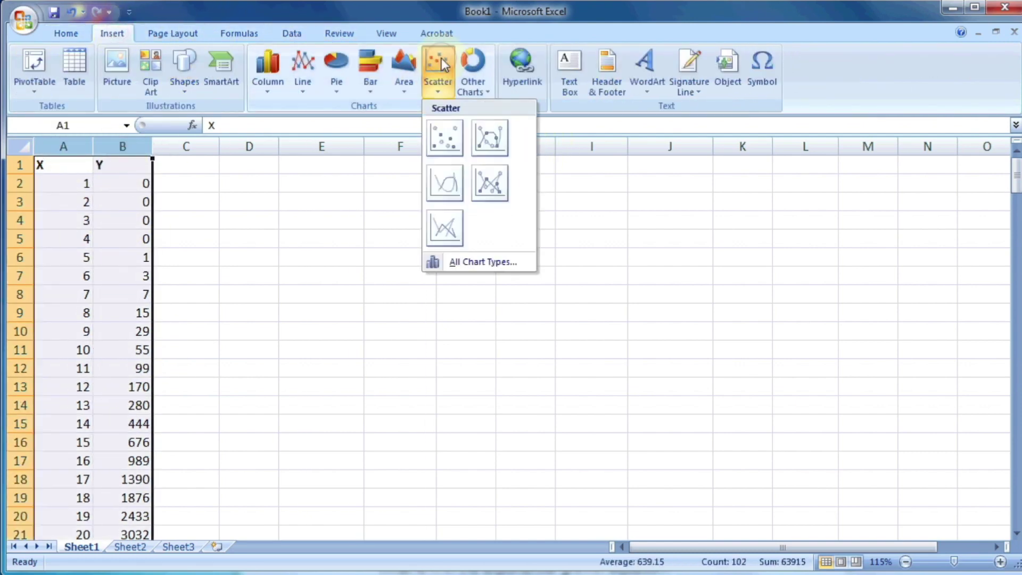
left_click(444, 136)
left_click_drag(669, 237, 903, 256)
left_click(977, 399)
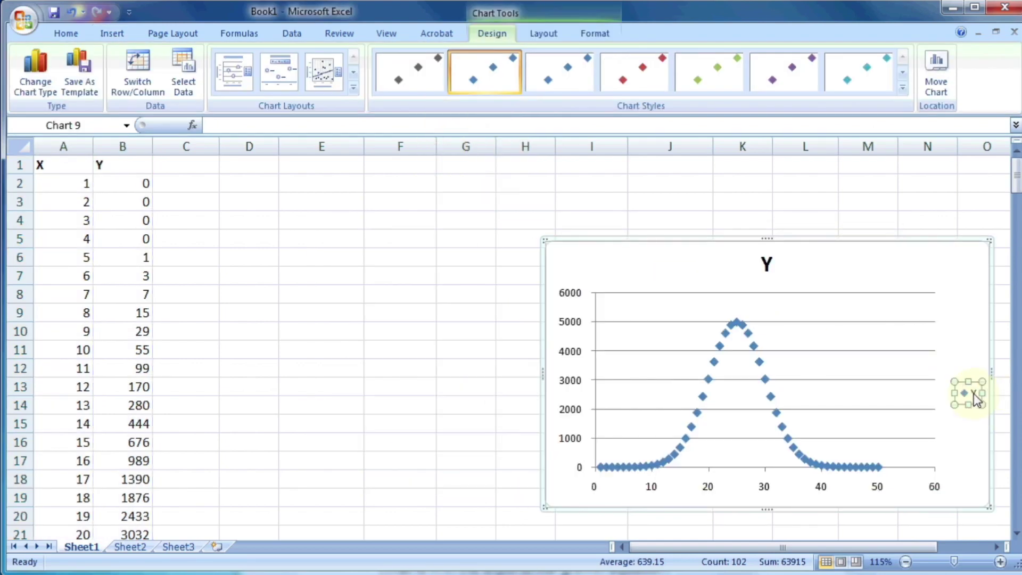
Step: Delete the chart's legend and title
key("Delete")
left_click(763, 265)
key("Delete")
Step: Fix the horizontal axis maximum at 50
left_click(907, 489)
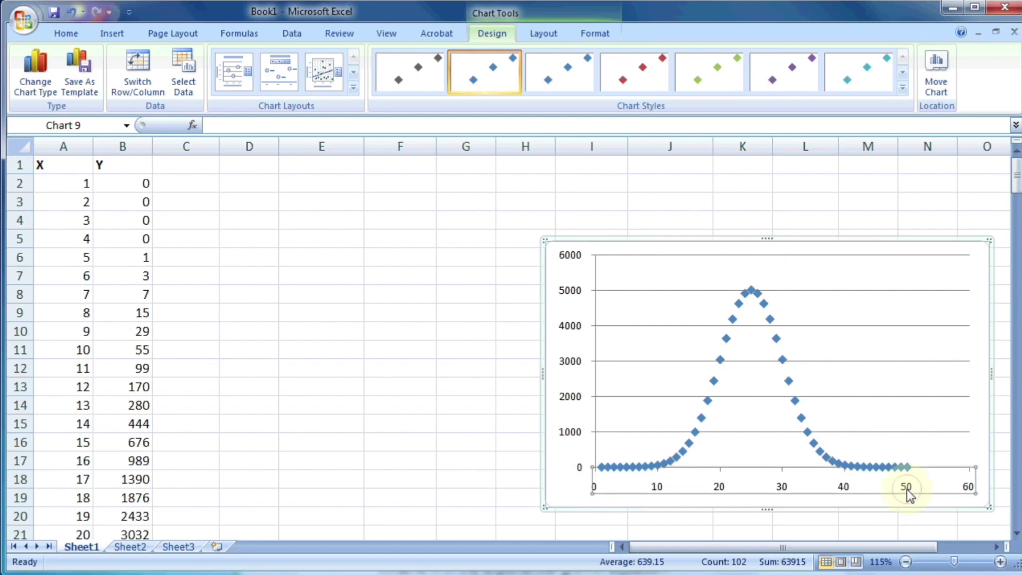
right_click(908, 493)
left_click(937, 573)
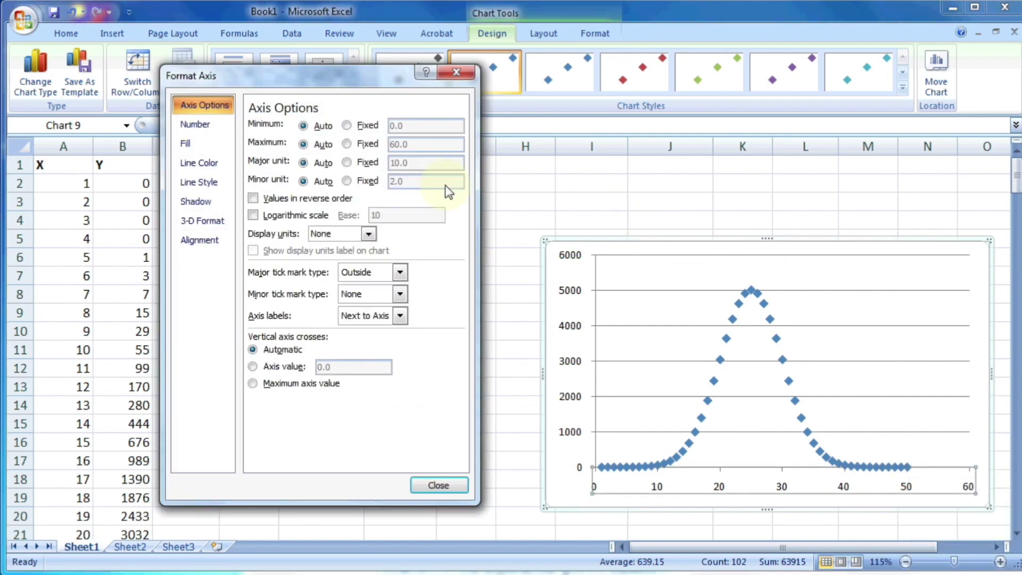
left_click(349, 144)
type("50")
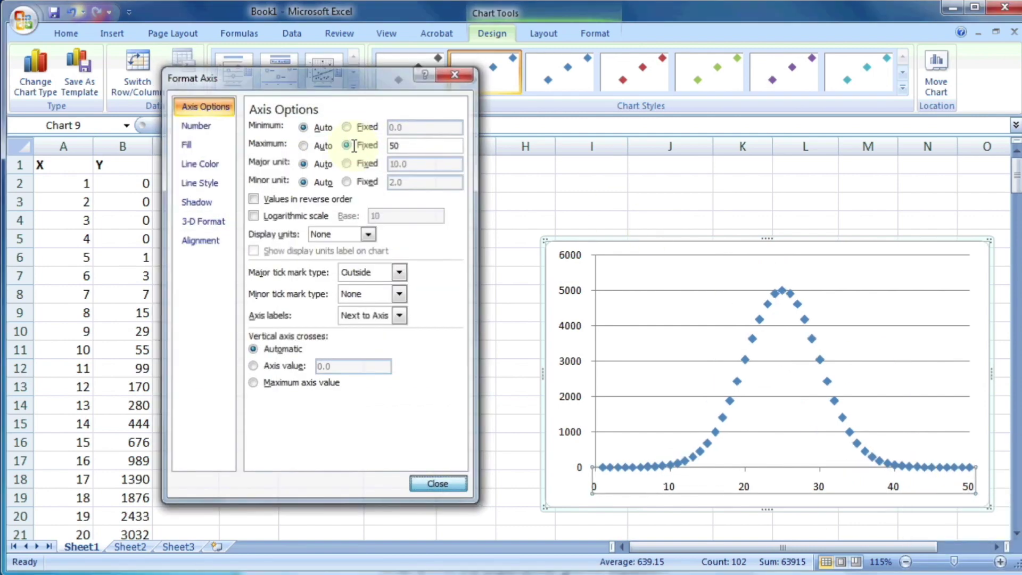
key("Return")
Step: Format the data series as solid red circle markers with no outline
right_click(781, 291)
left_click(846, 431)
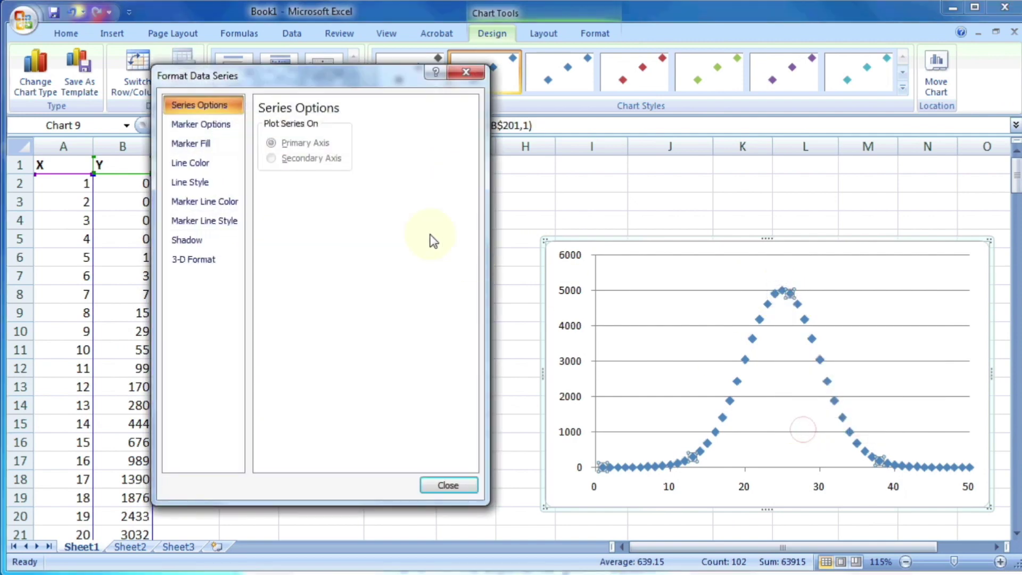
left_click(222, 125)
left_click(271, 177)
left_click(327, 199)
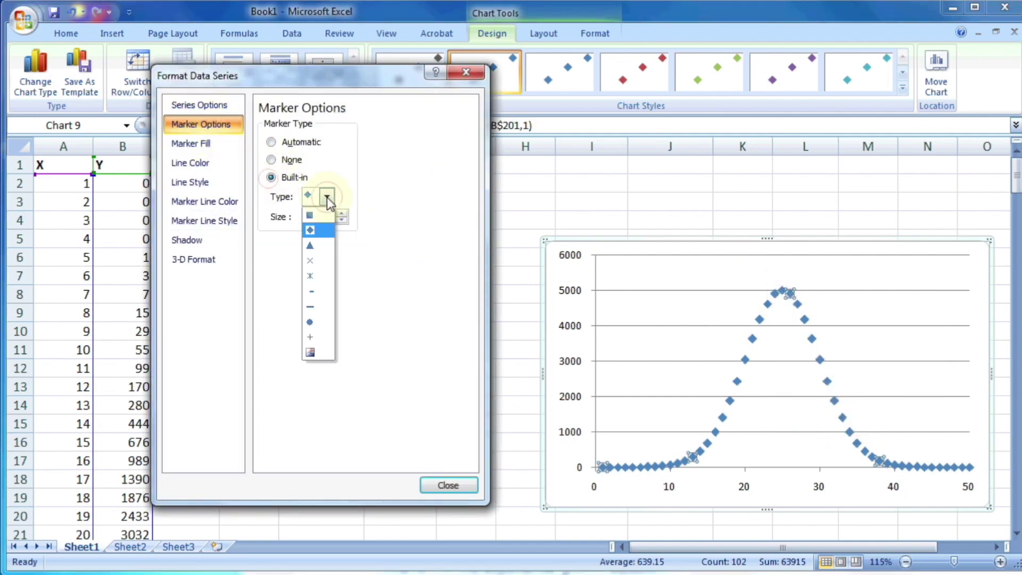
left_click(309, 322)
left_click(191, 142)
left_click(287, 141)
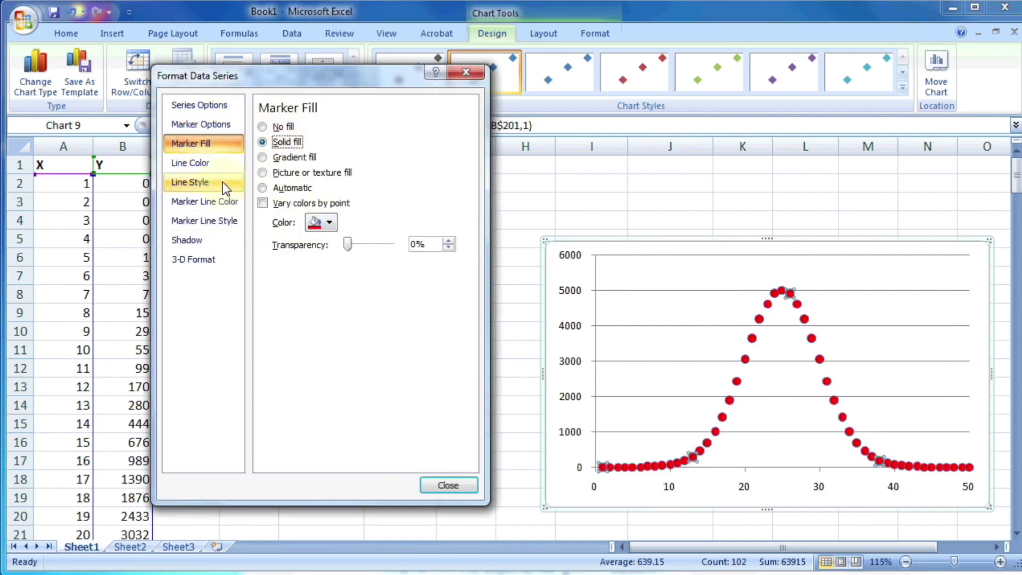
left_click(205, 201)
left_click(263, 128)
left_click(449, 485)
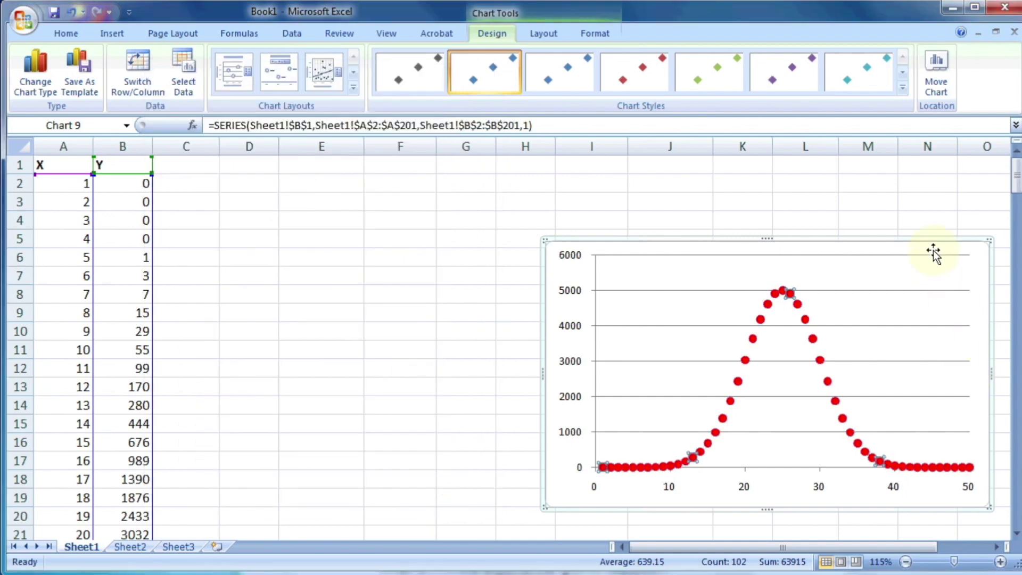
left_click(934, 253)
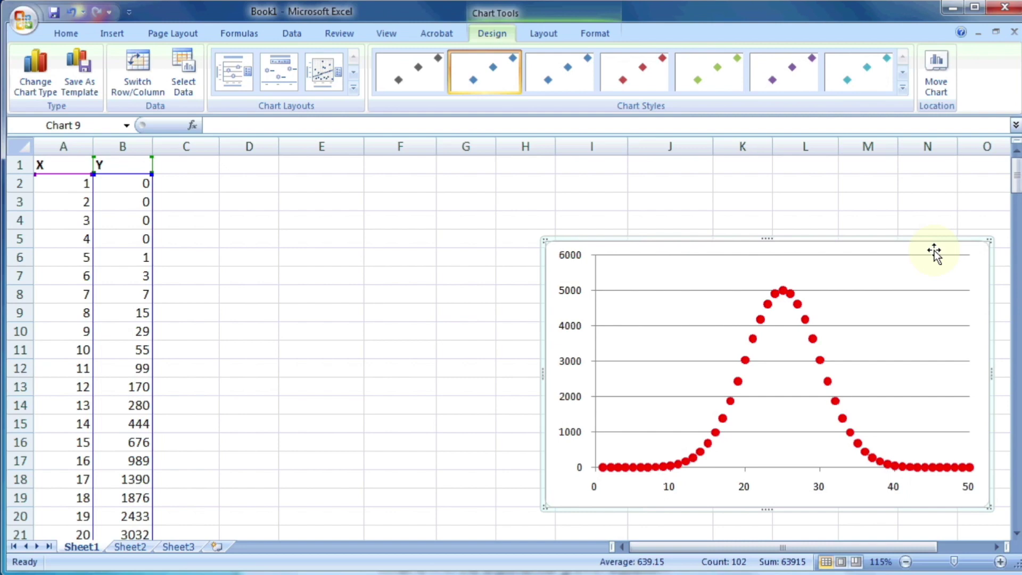
left_click(599, 171)
Step: Enter right-aligned labels A =, B =, C = in I1:I3
type("A =")
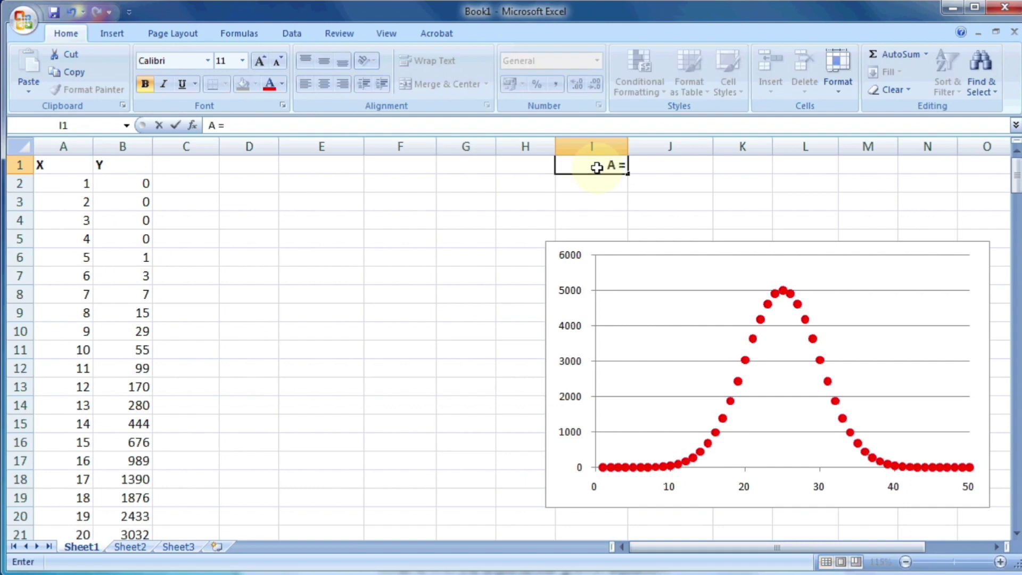
key("Return")
type("B =")
key("Return")
type("C")
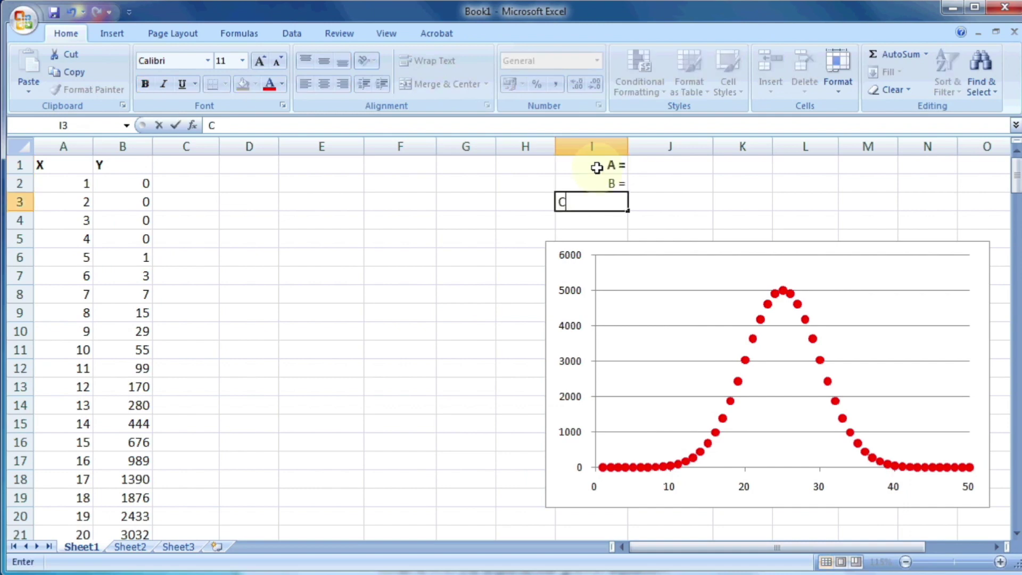
type(" =")
key("Return")
left_click_drag(597, 167, 597, 199)
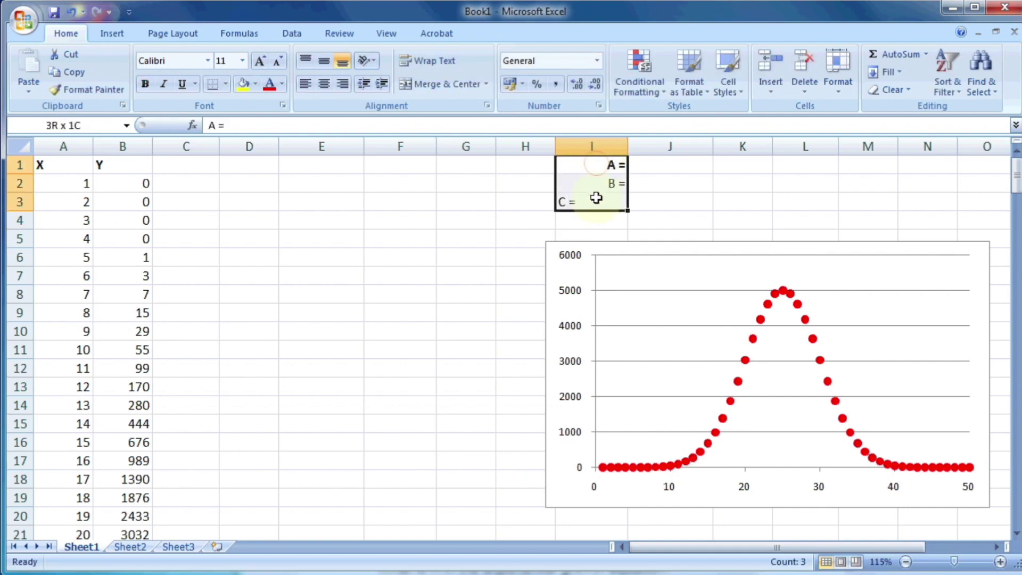
left_click(343, 85)
left_click(342, 85)
Step: Enter starting values of 1, add the Fit heading in C1, and begin C2's formula with J1
left_click(681, 162)
type("1")
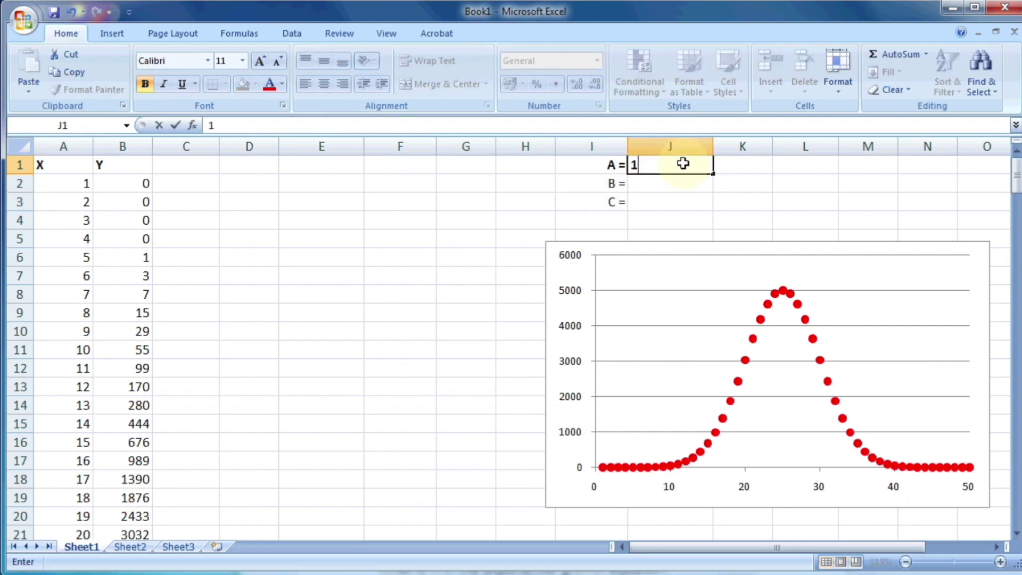
key("Return")
type("1")
key("Return")
type("1")
key("Return")
left_click(176, 166)
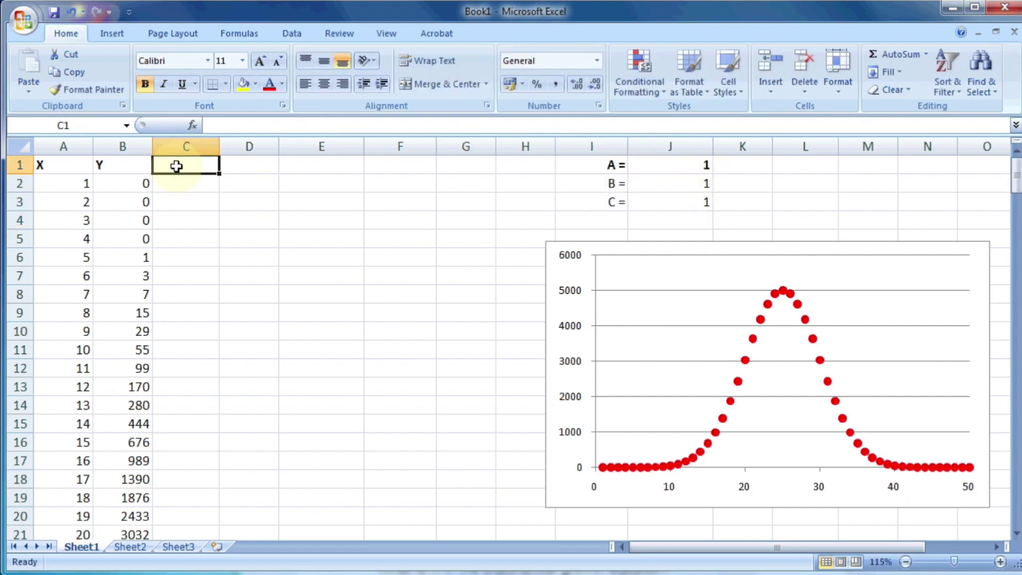
type("Fit")
key("Return")
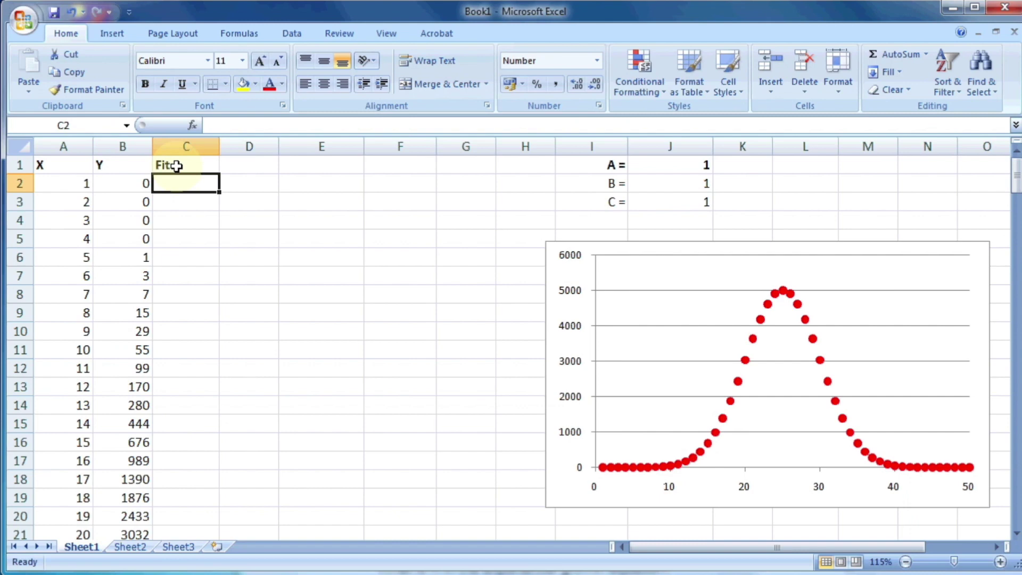
type("=")
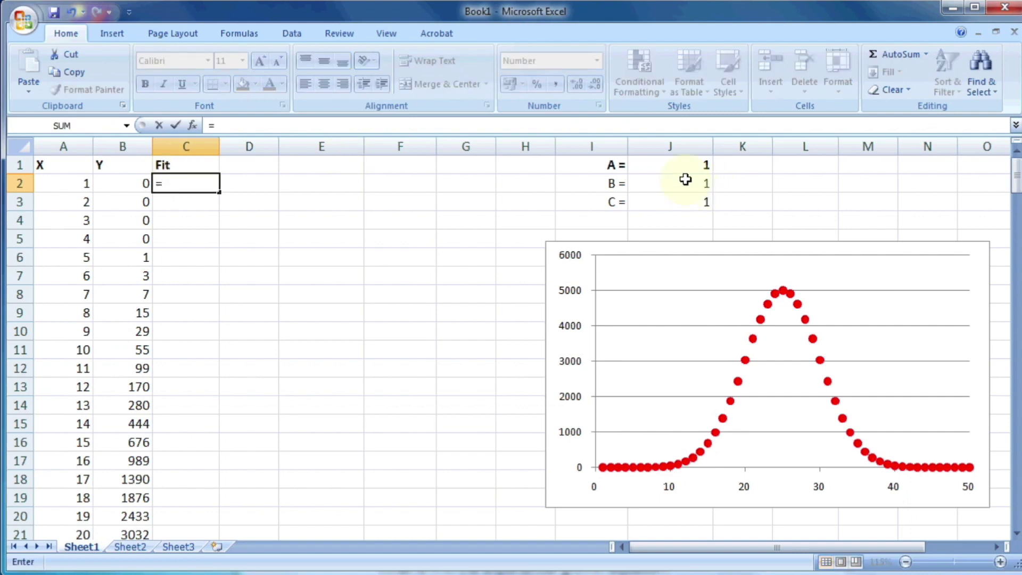
left_click(673, 163)
Step: Complete and commit C2's formula =J1*(-((A2-J2)^2)/(2*J3^2)) using cells J1, A2, J2, J3
type("*")
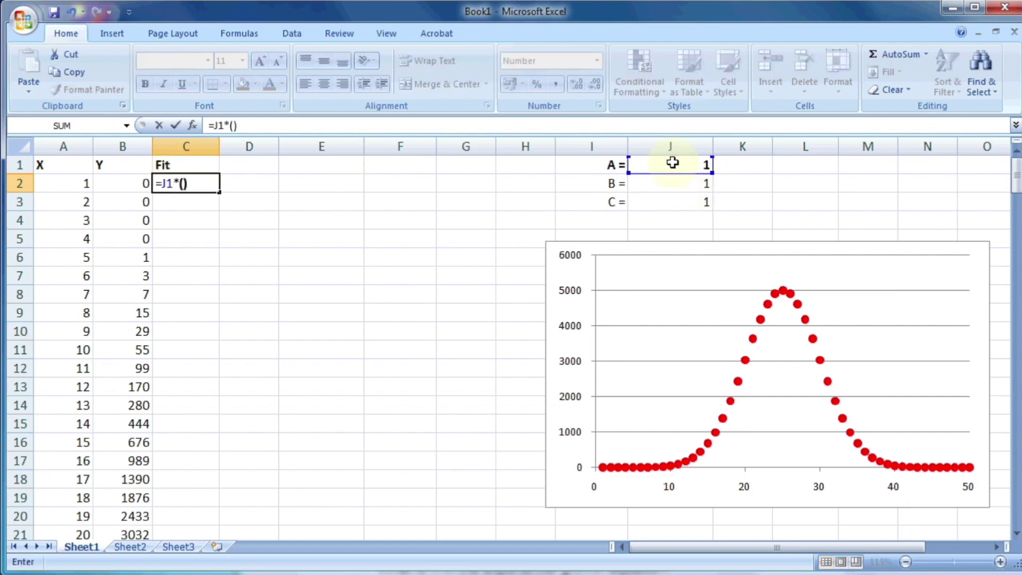
type("()")
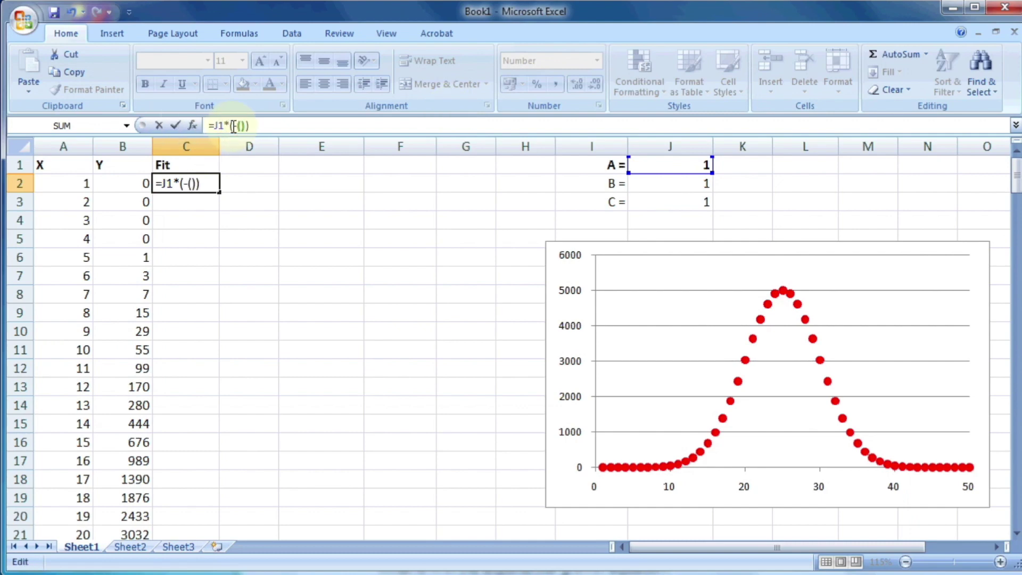
type("(")
left_click(76, 184)
type("-")
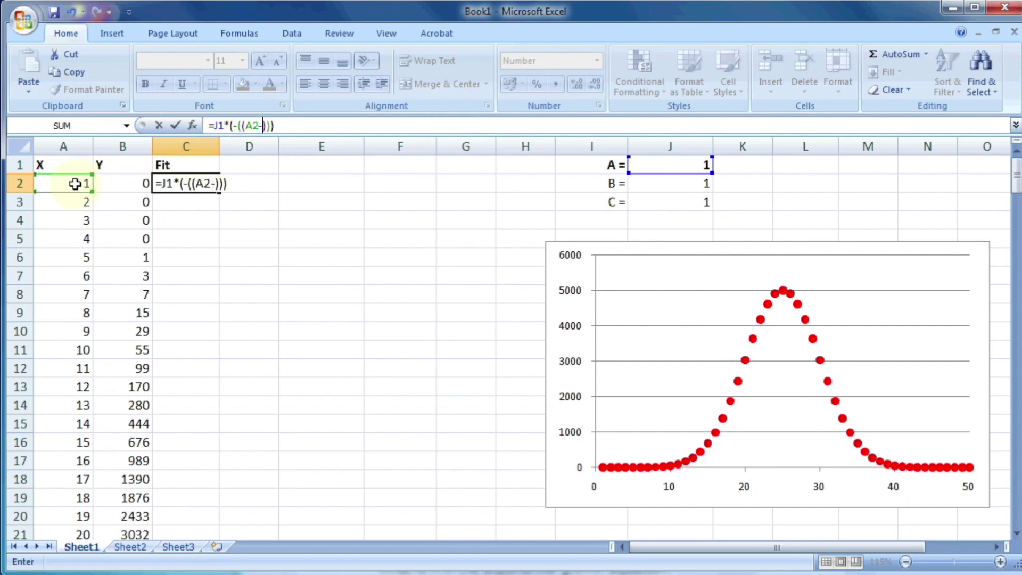
left_click(645, 186)
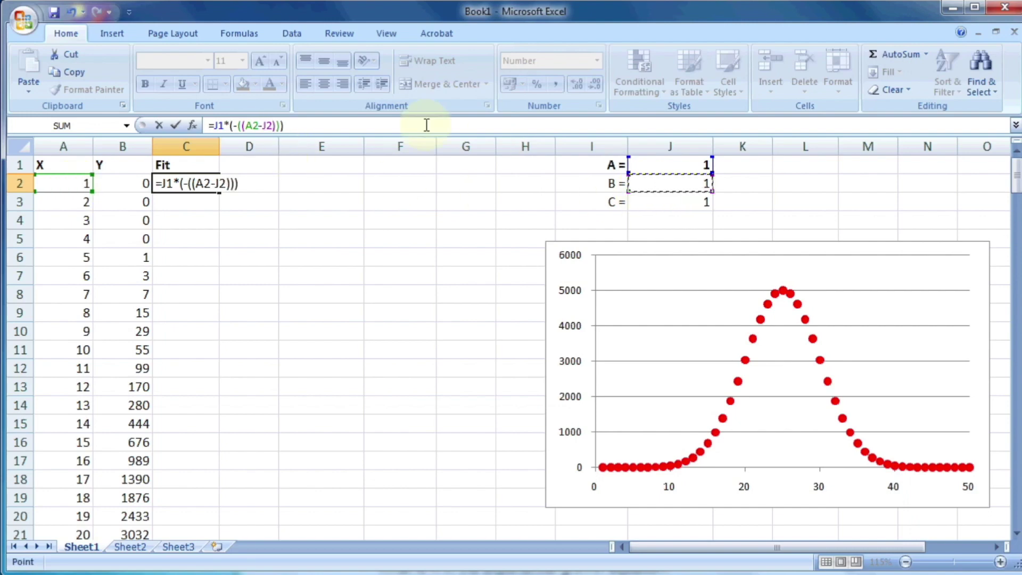
left_click(280, 125)
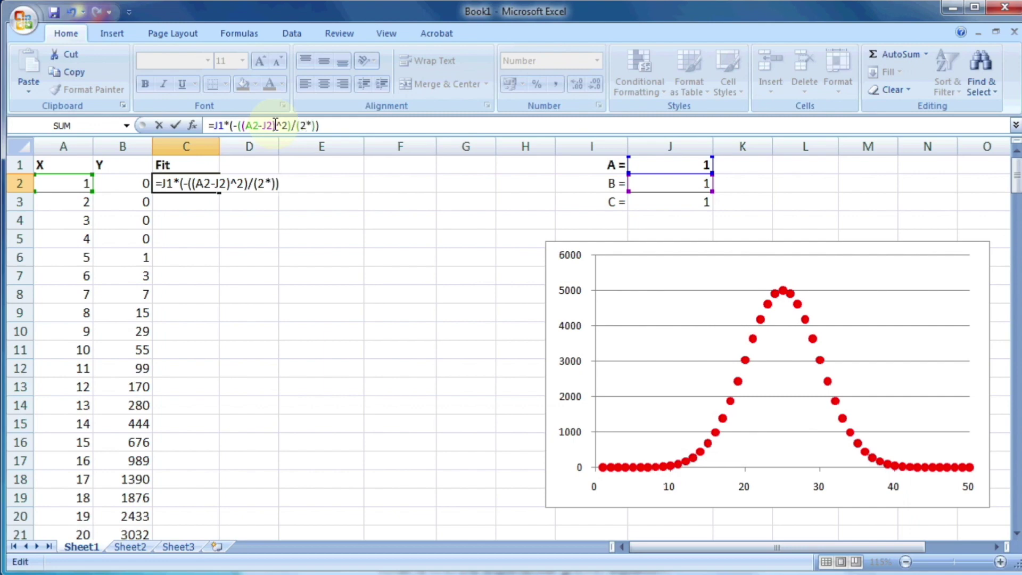
left_click(649, 207)
type("^2")
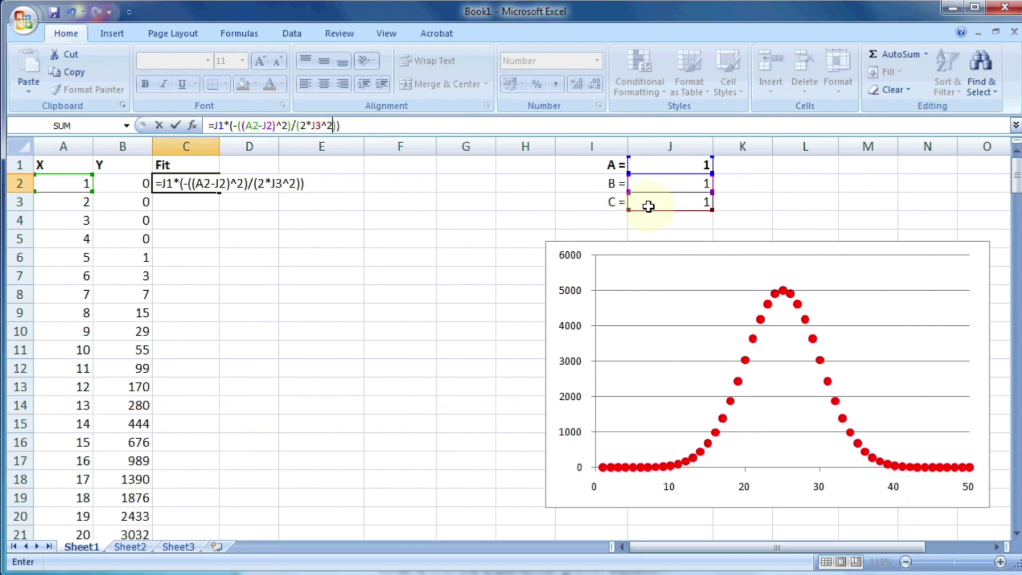
key("Tab")
key("Left")
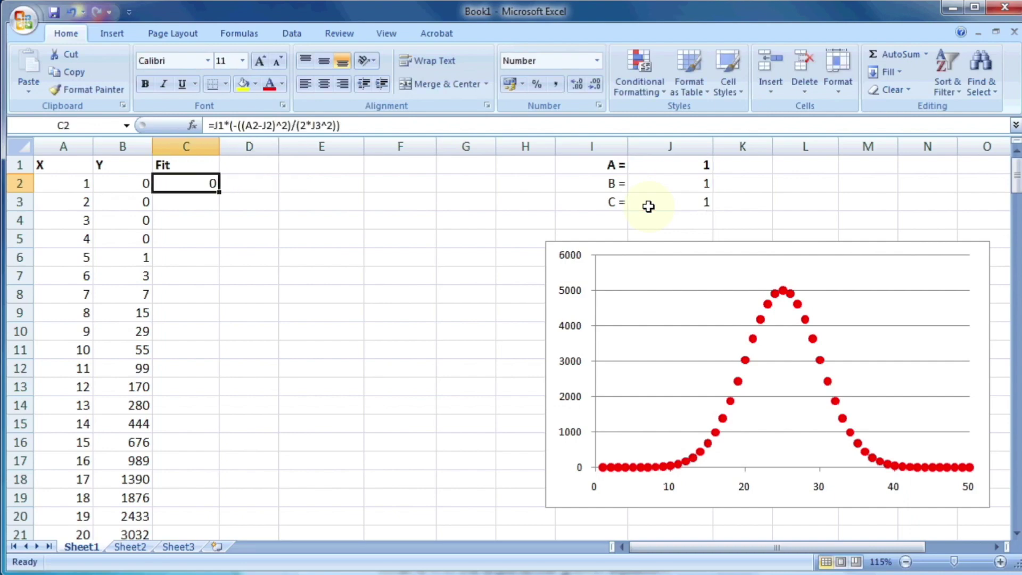
Step: Change C2's parameter references to absolute $J$1, $J$2 and $J$3
left_click(246, 125)
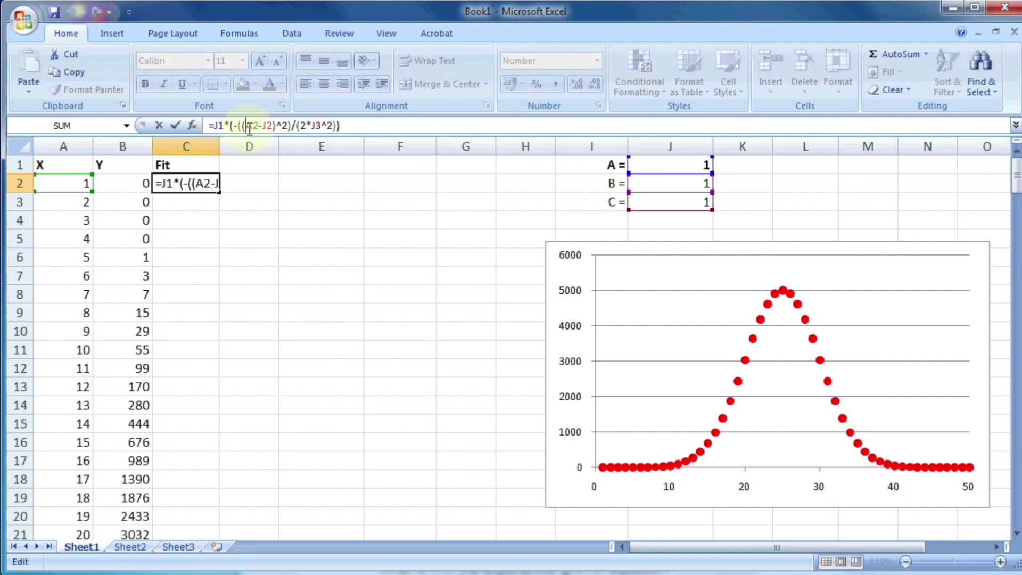
left_click(180, 183)
type("$")
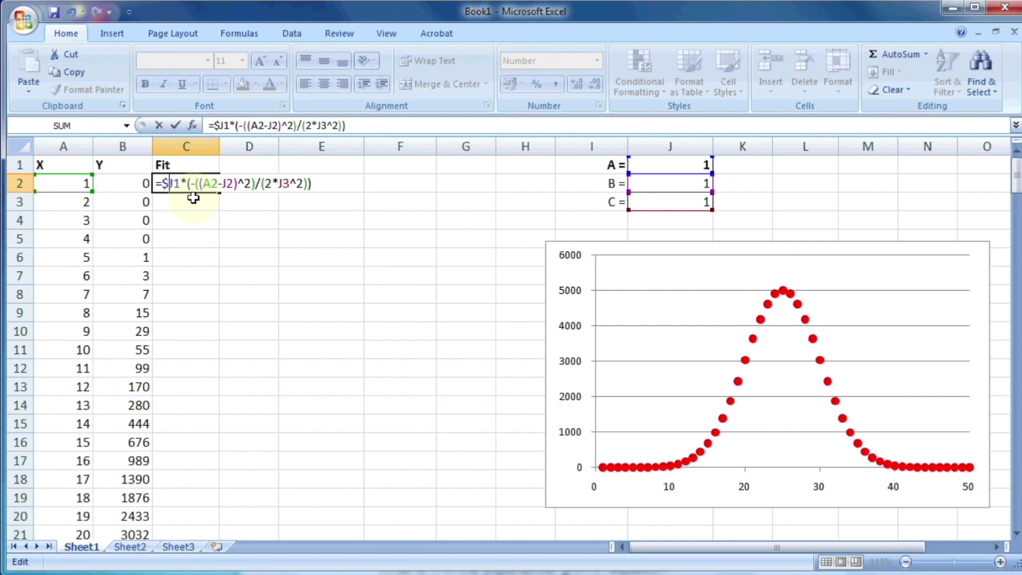
type("$")
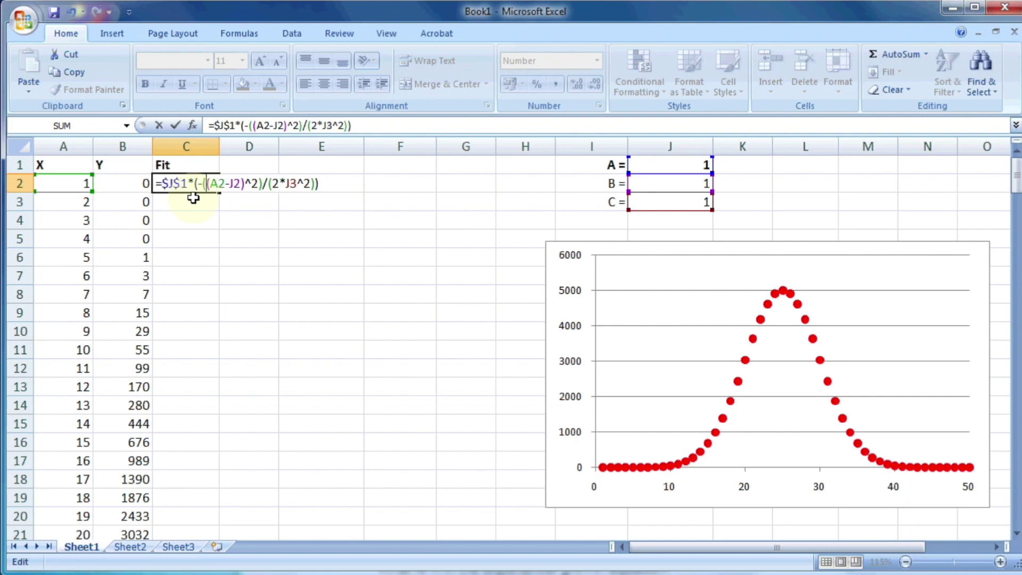
type("$J")
type("$J")
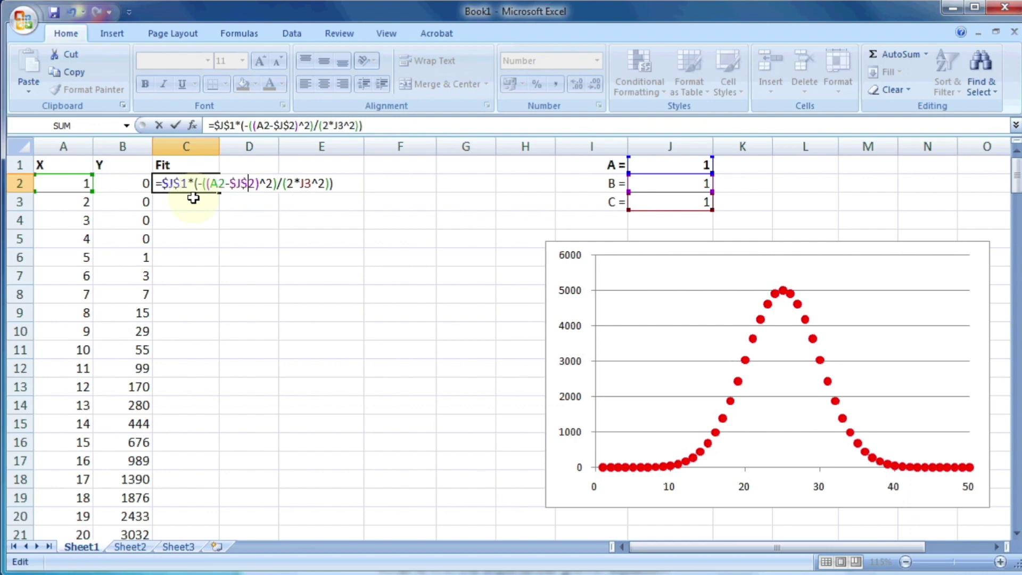
type("$")
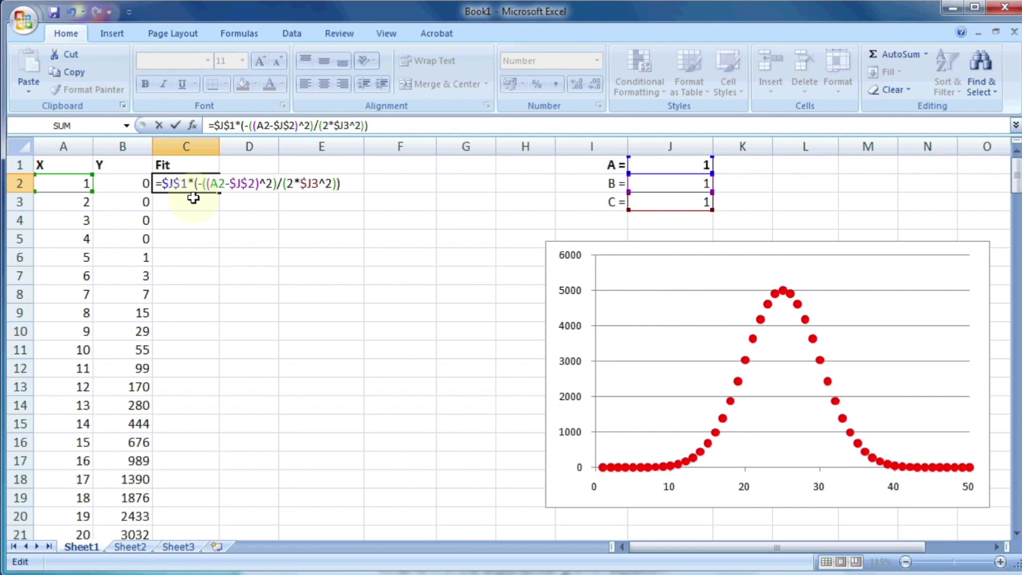
type("$")
key("Return")
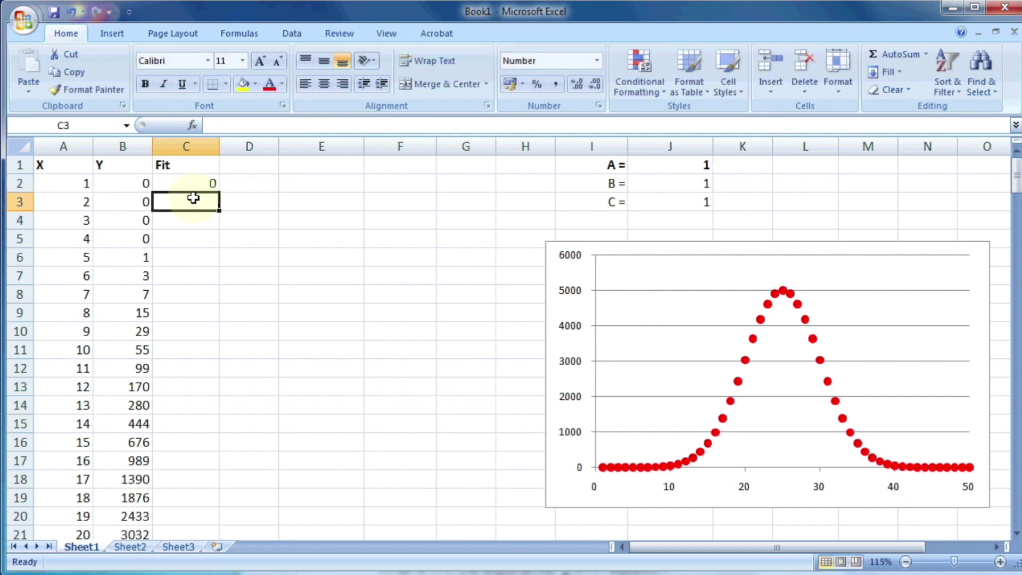
Step: Fill the Fit formula down column C to row 51
left_click(198, 184)
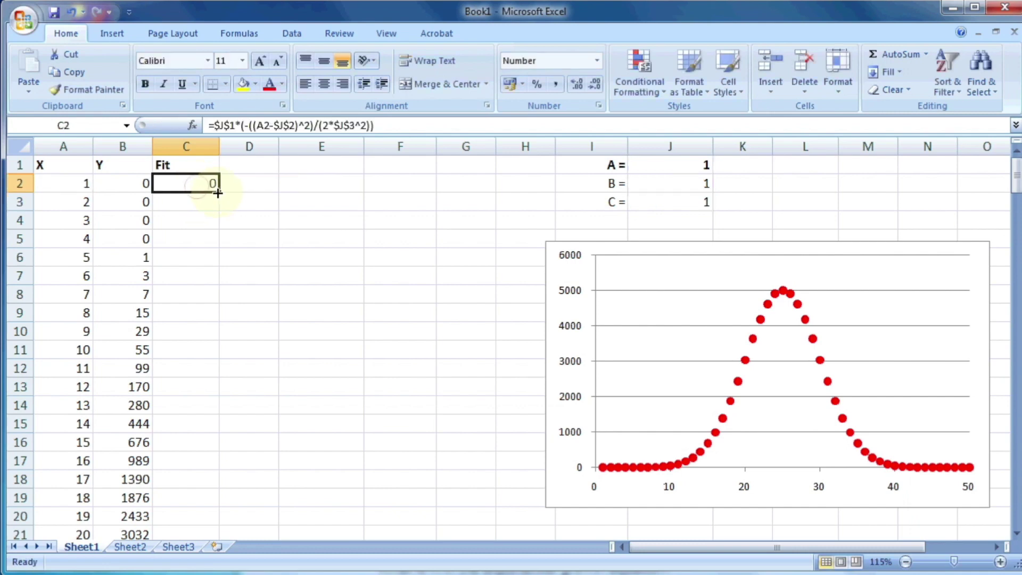
double_click(218, 193)
scroll(183, 256, "down", 7)
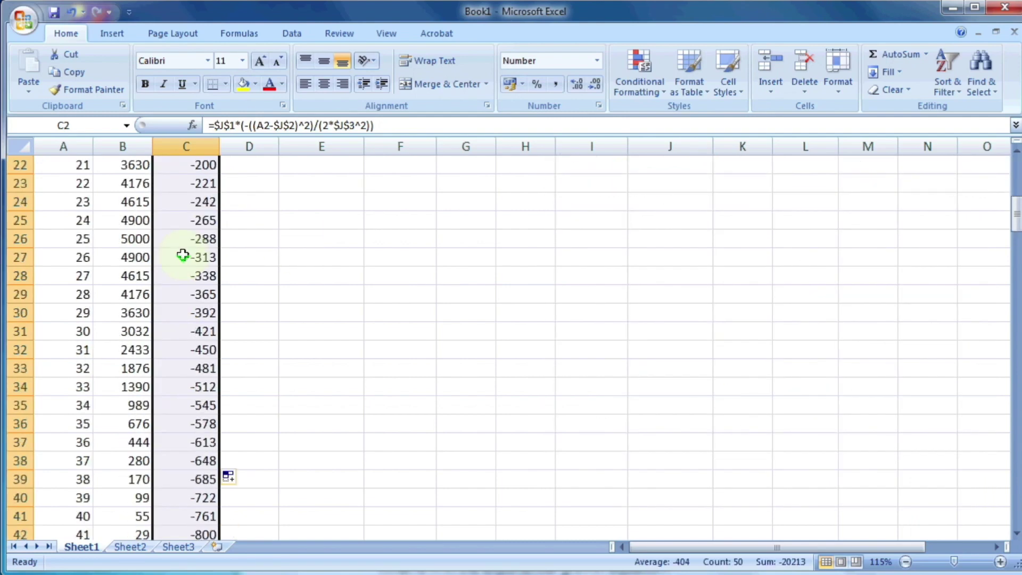
scroll(183, 256, "down", 7)
scroll(182, 255, "up", 14)
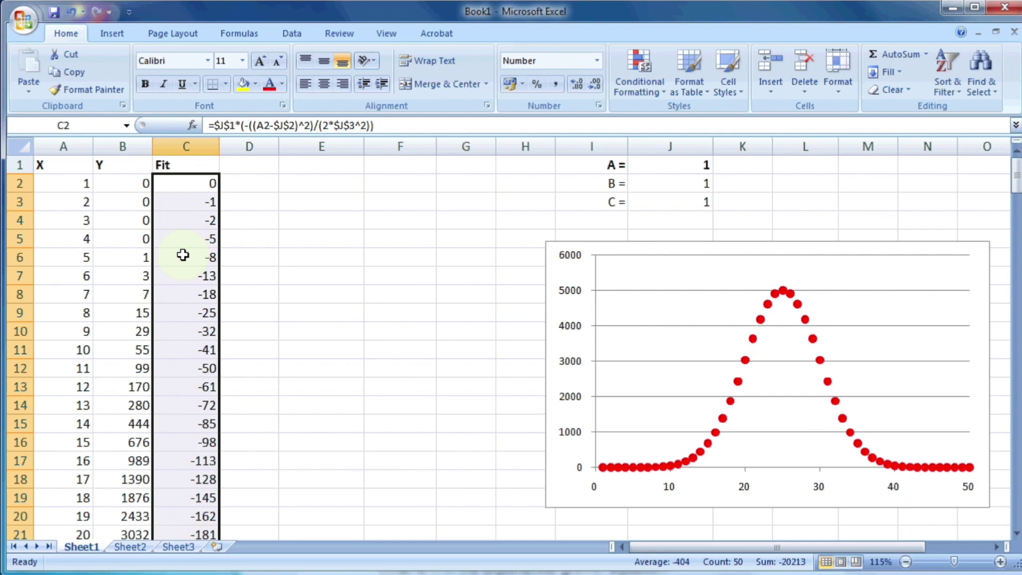
left_click(912, 253)
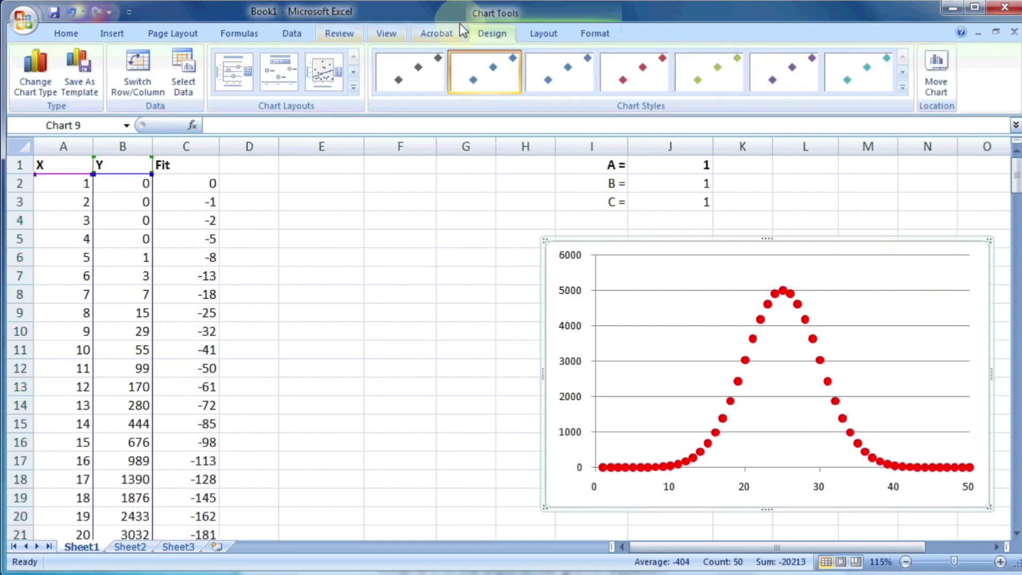
Step: Add a series named from C1 with X values A2:A51 and Y values C2:C51
left_click(184, 80)
left_click(362, 388)
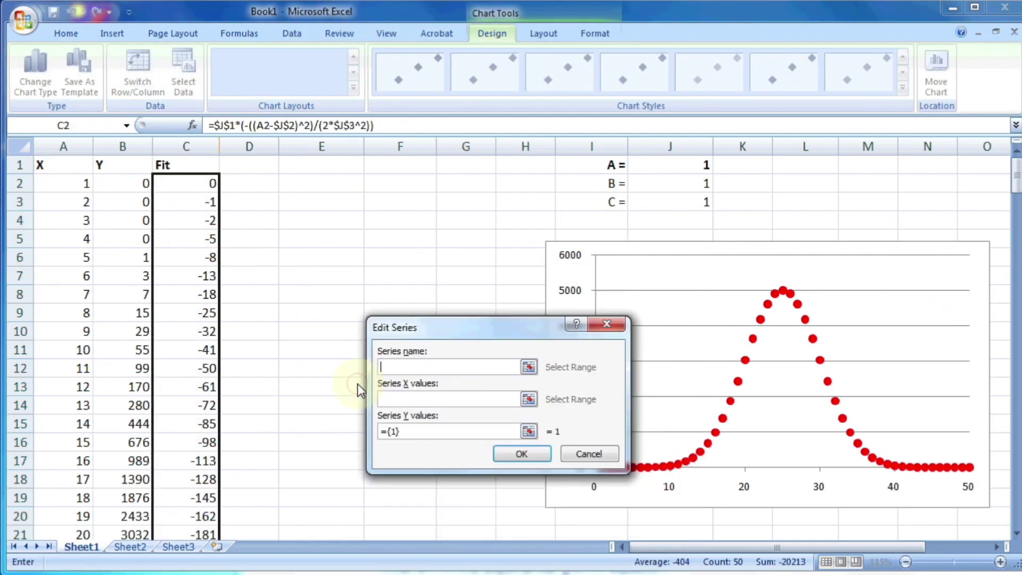
left_click(181, 165)
left_click(478, 398)
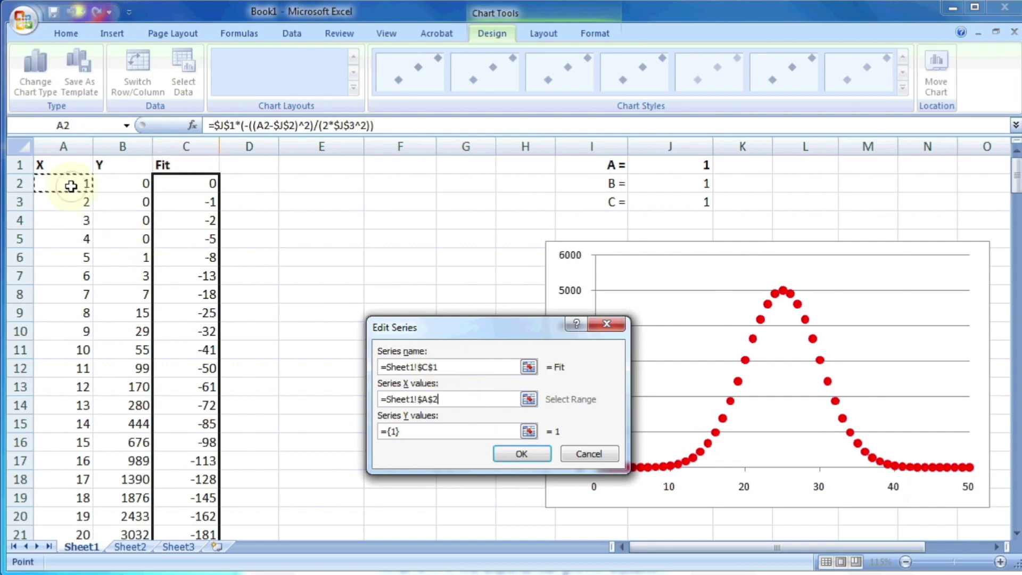
left_click_drag(75, 183, 70, 315)
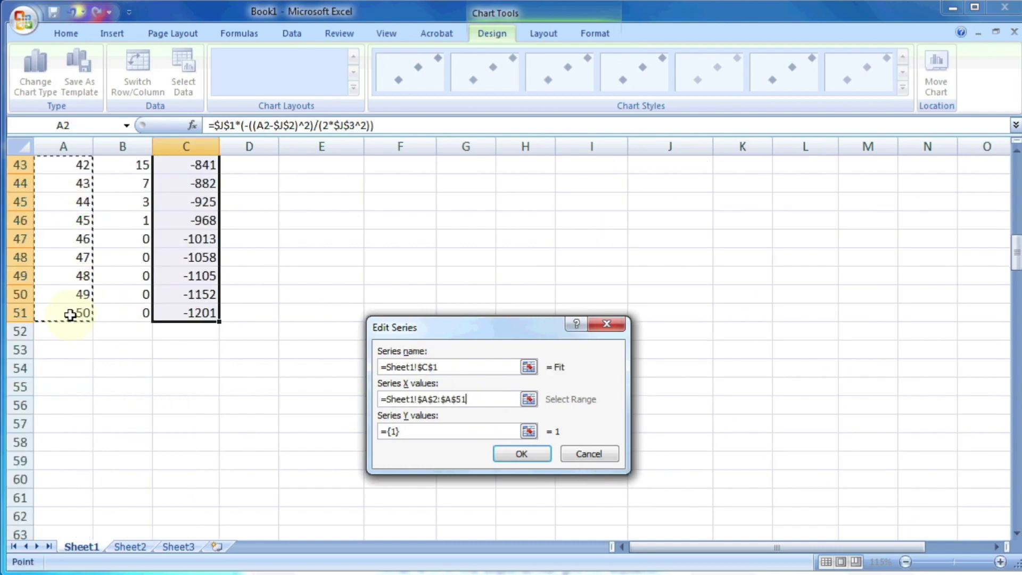
left_click(529, 431)
left_click_drag(196, 311, 196, 166)
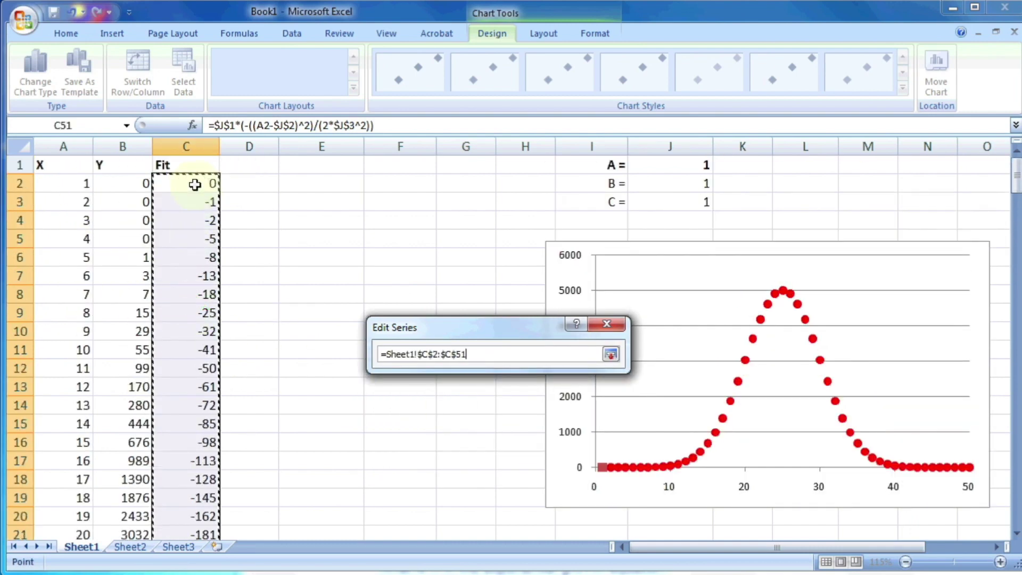
left_click(611, 354)
left_click(522, 453)
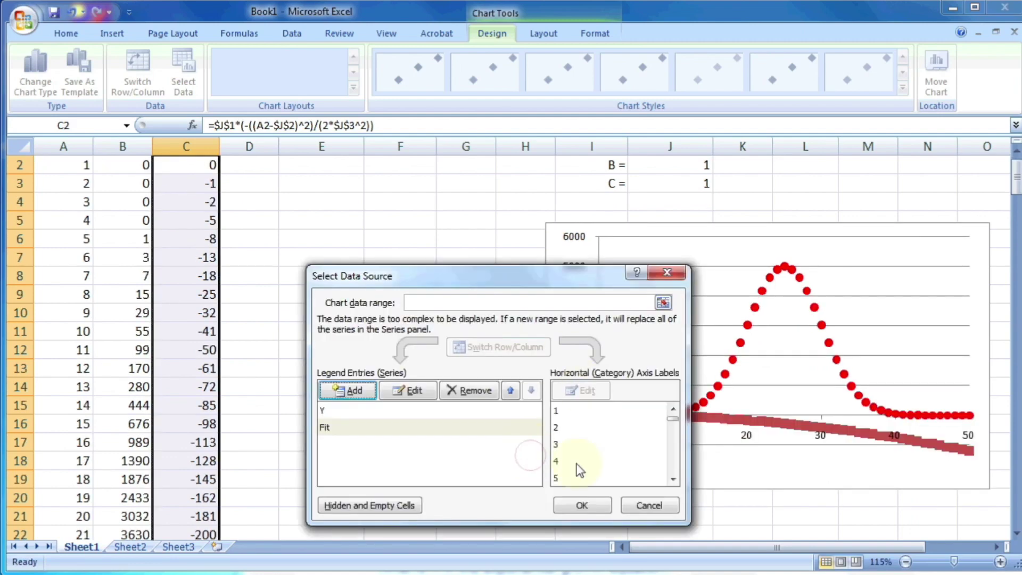
left_click(576, 506)
right_click(739, 426)
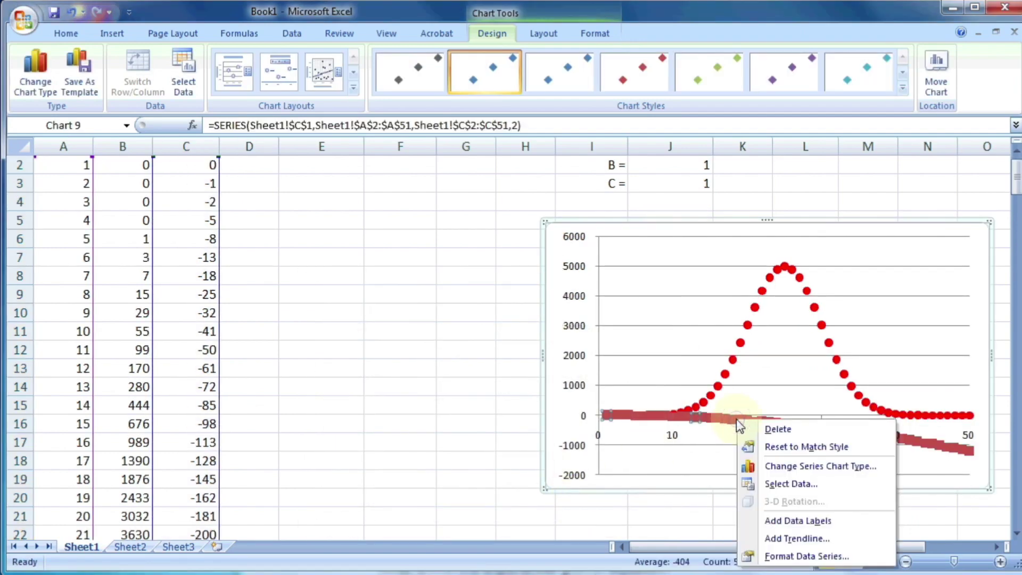
Step: Format the Fit series with no markers and a solid black line
left_click(762, 554)
left_click(201, 126)
left_click(287, 160)
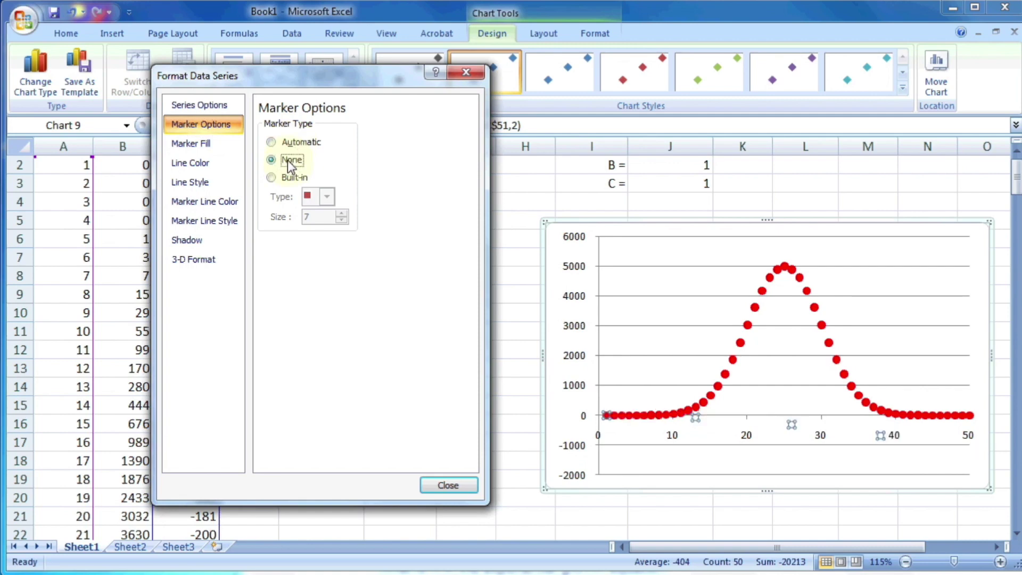
left_click(218, 145)
left_click(206, 163)
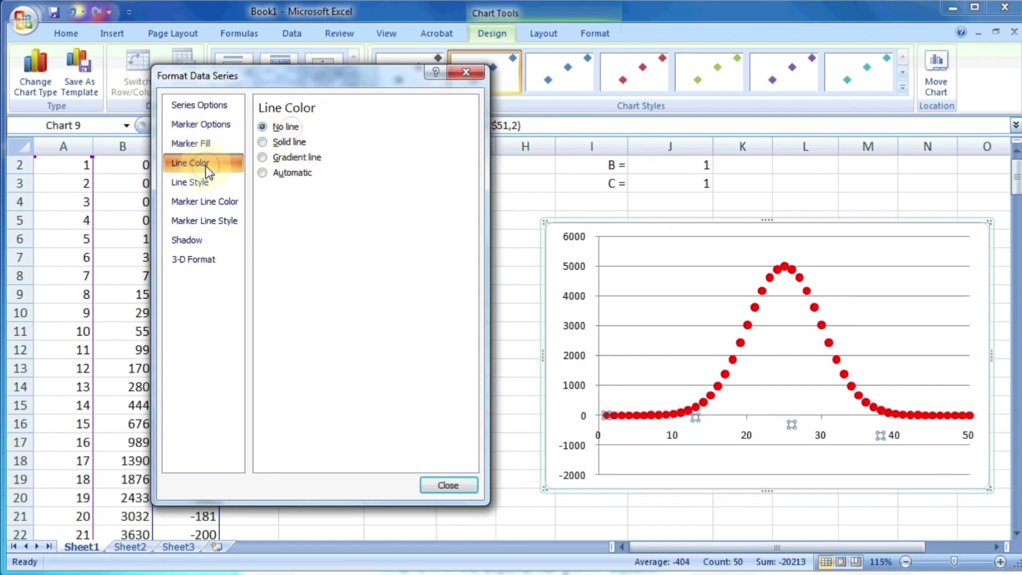
left_click(286, 140)
left_click(437, 480)
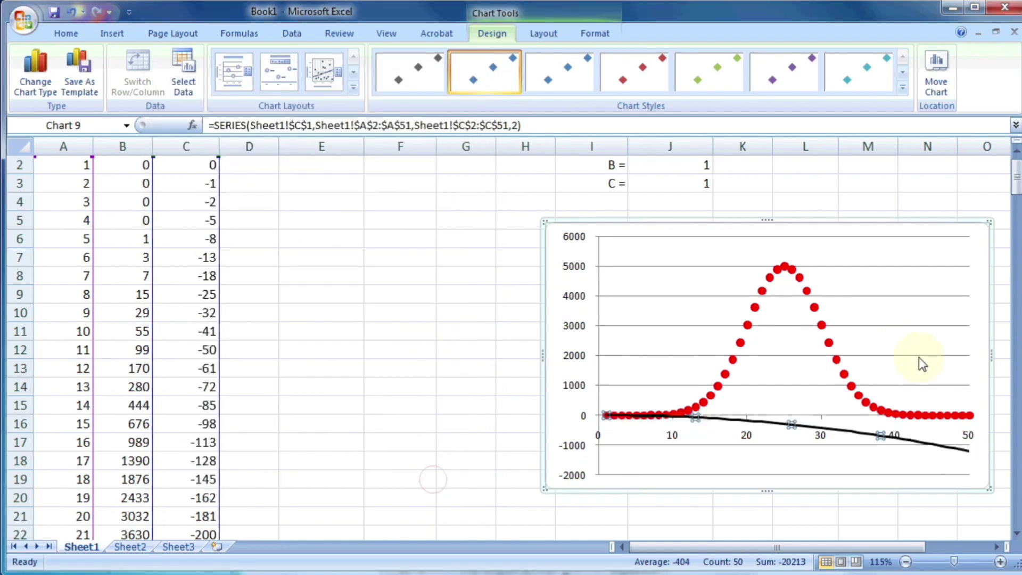
left_click(972, 243)
scroll(769, 488, "up", 1)
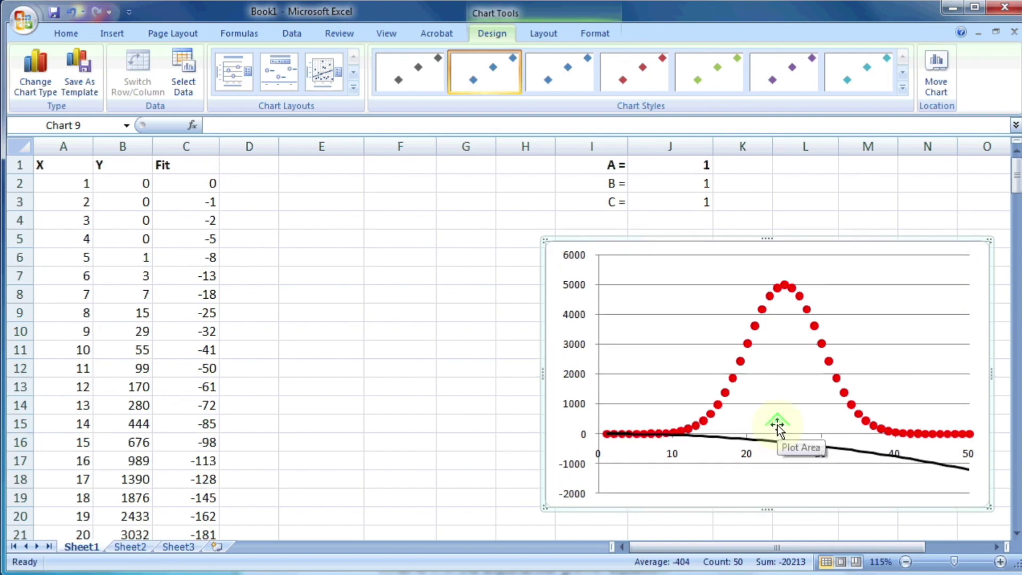
Step: Set B to 20 and C to 2, then try A at 10 and 20
left_click(688, 184)
type("20")
key("Return")
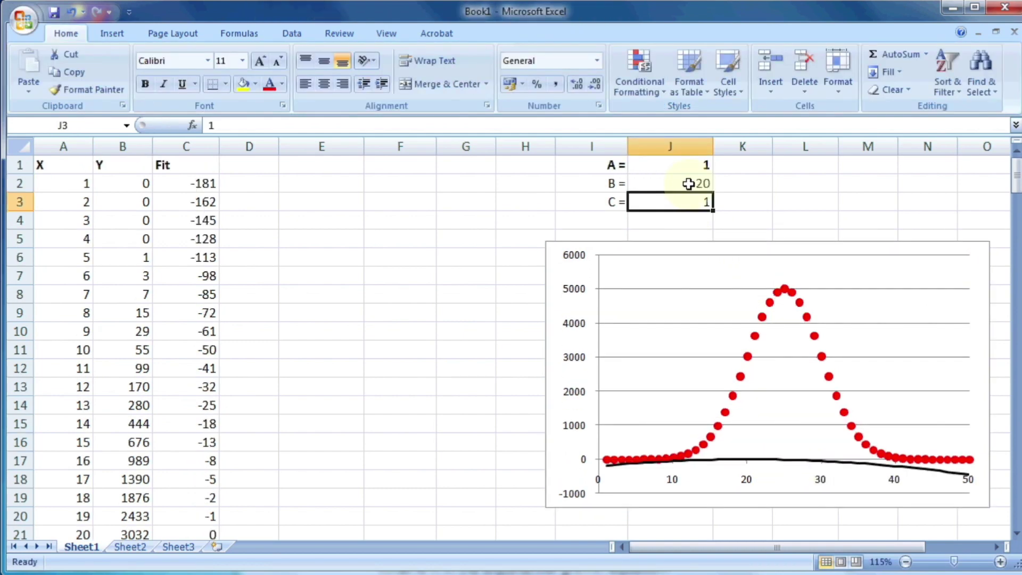
type("2")
key("Return")
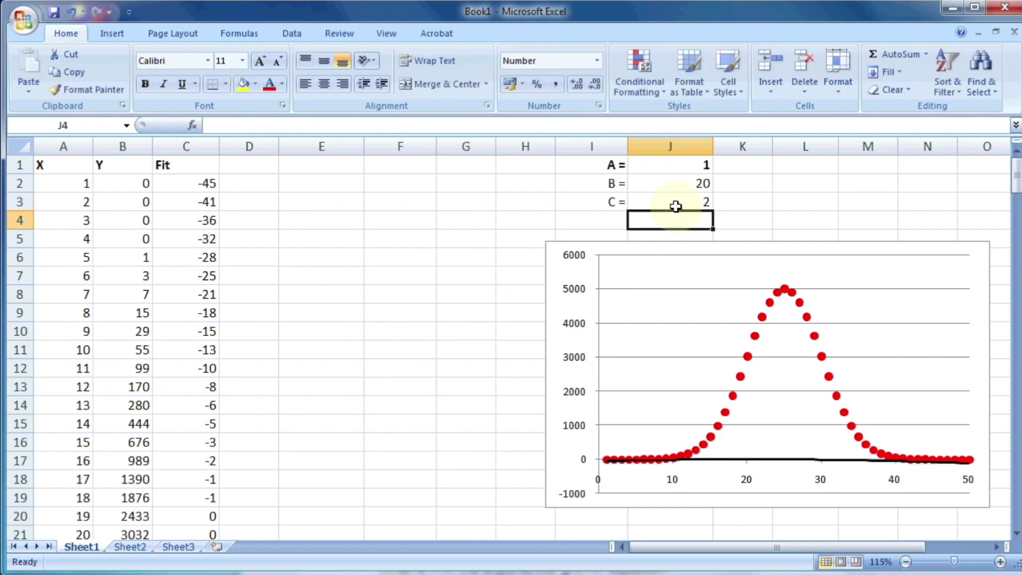
left_click(681, 166)
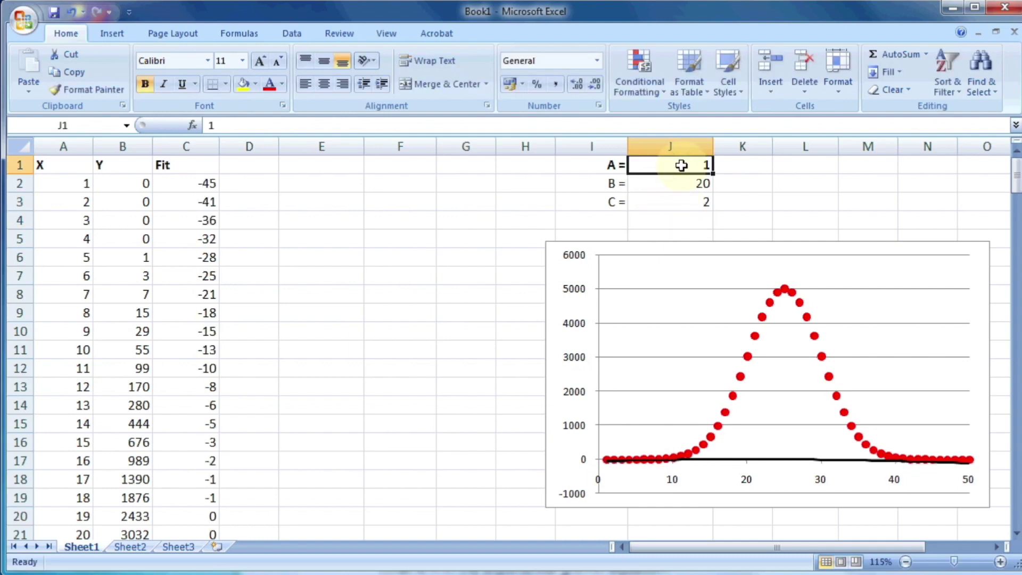
type("10")
key("Return")
left_click(681, 165)
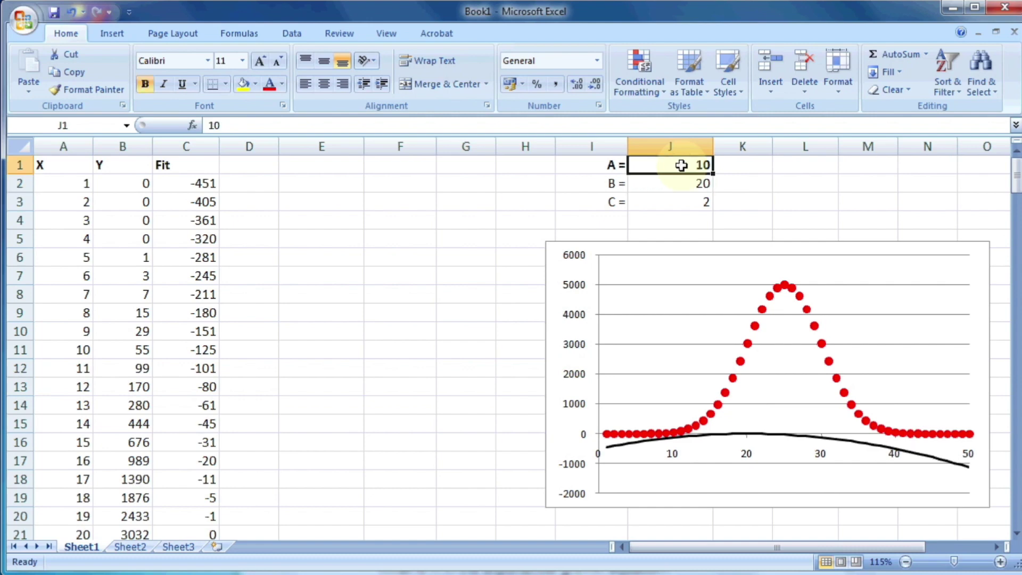
type("20")
key("Return")
Step: Try C values 0.5, 1, 10, and finally 20 while watching the chart
left_click(681, 200)
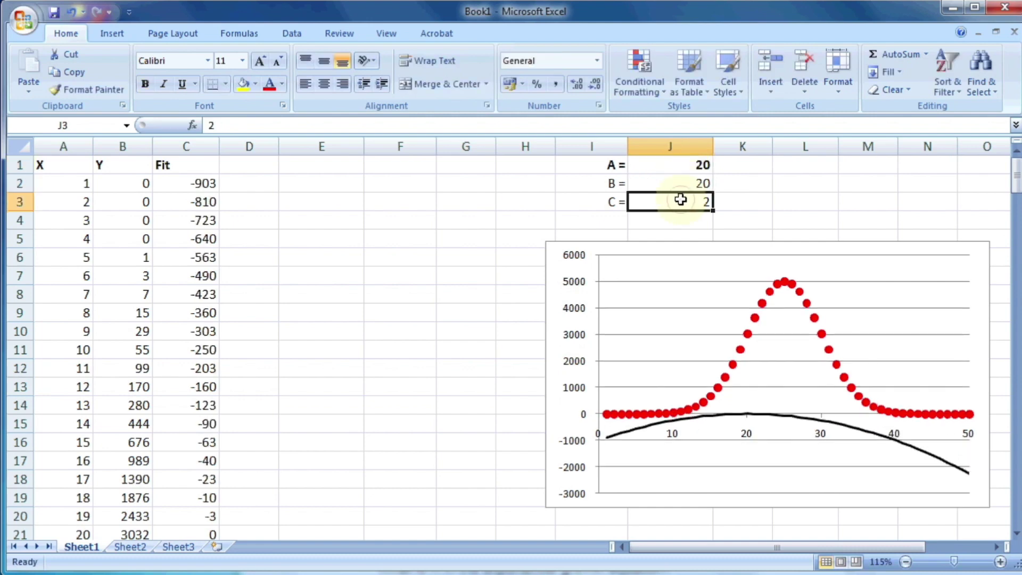
type(".5")
key("Return")
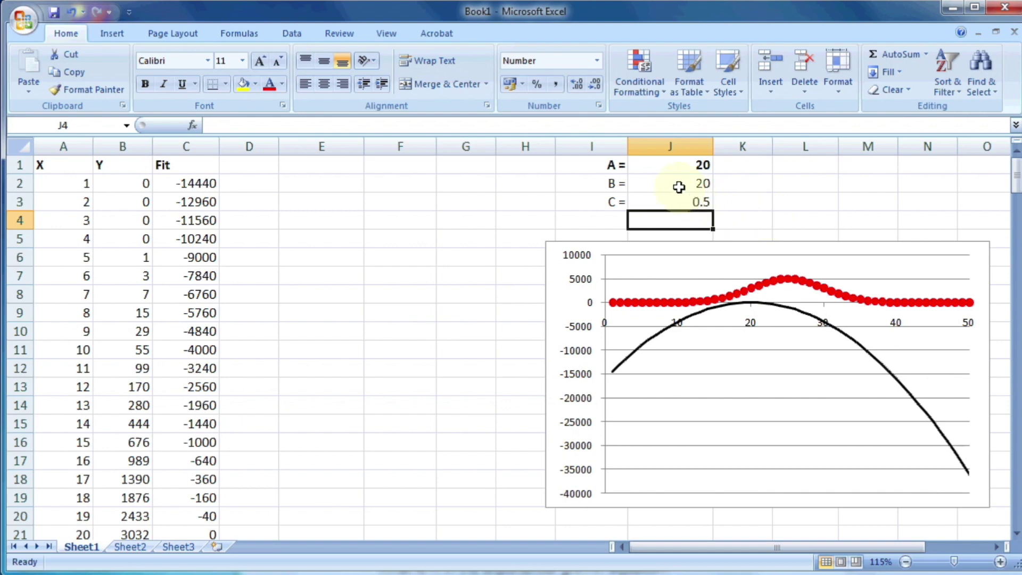
left_click(672, 202)
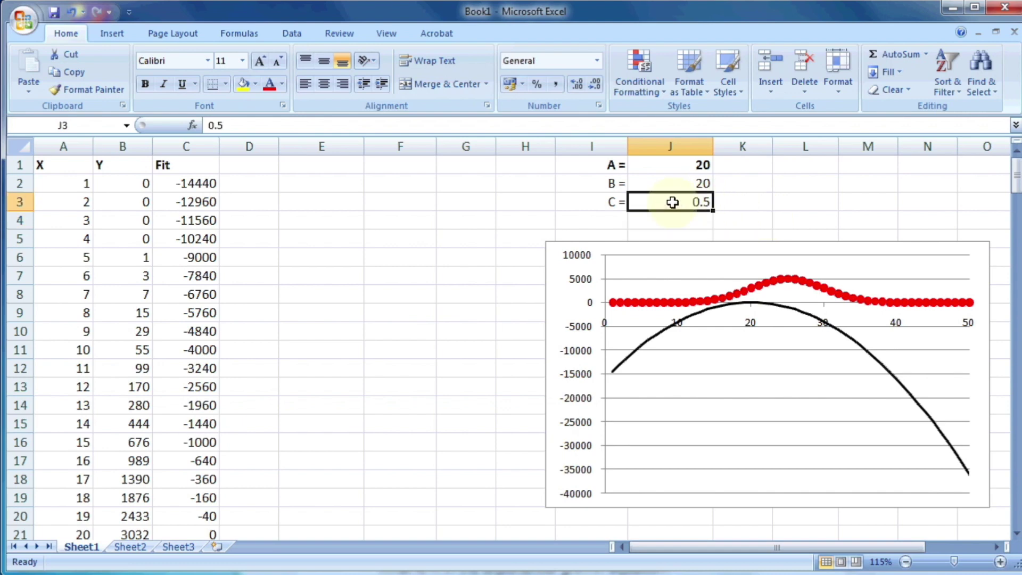
type("1")
key("Return")
left_click(672, 203)
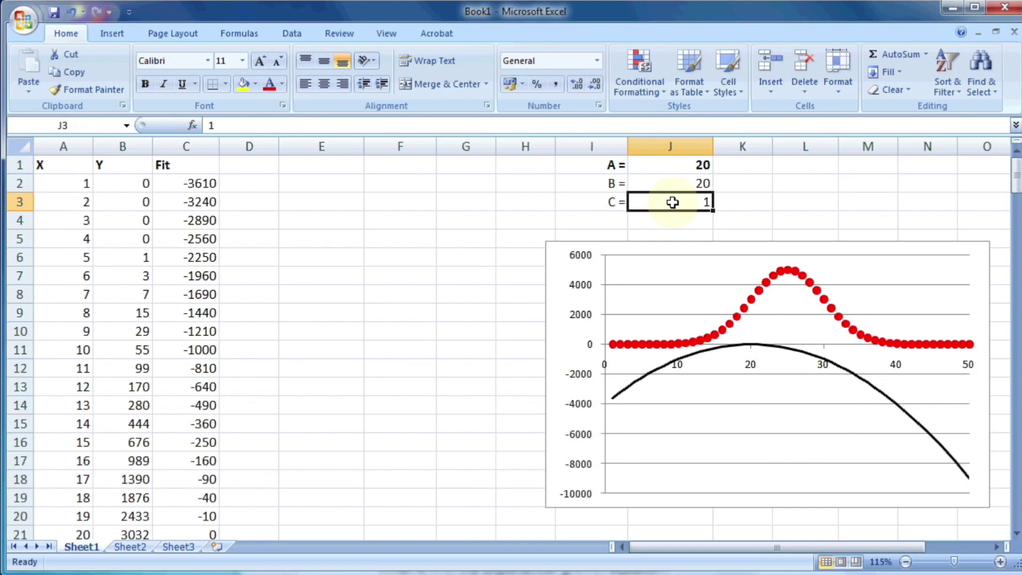
type("10")
key("Return")
left_click(672, 203)
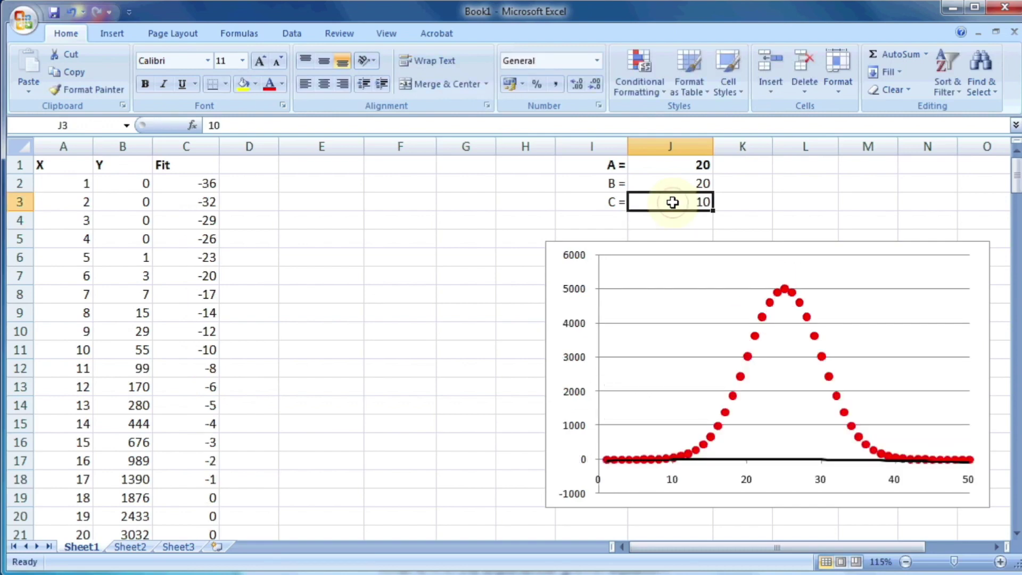
type("20")
key("Return")
left_click(672, 201)
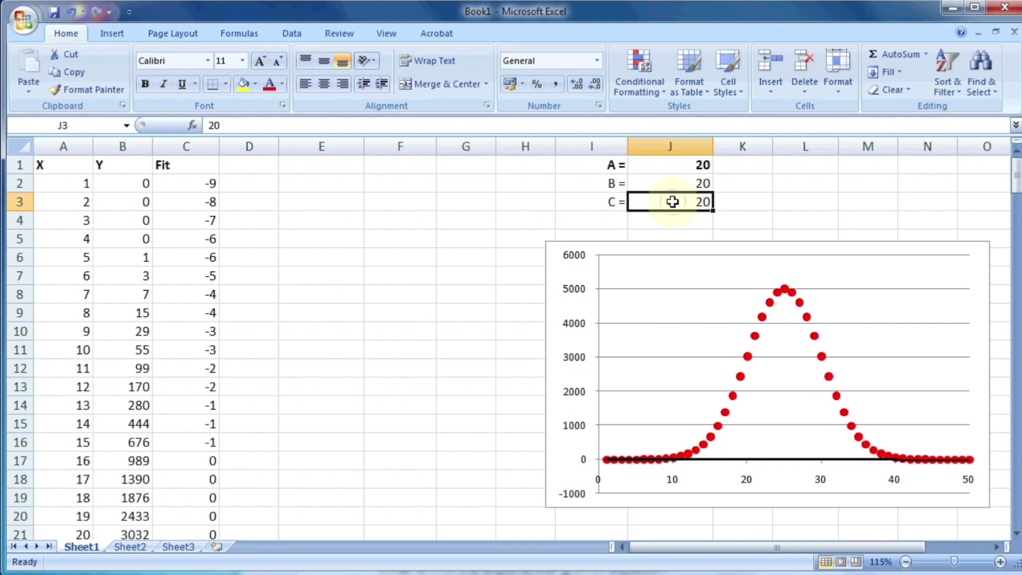
scroll(232, 369, "down", 11)
scroll(232, 369, "up", 9)
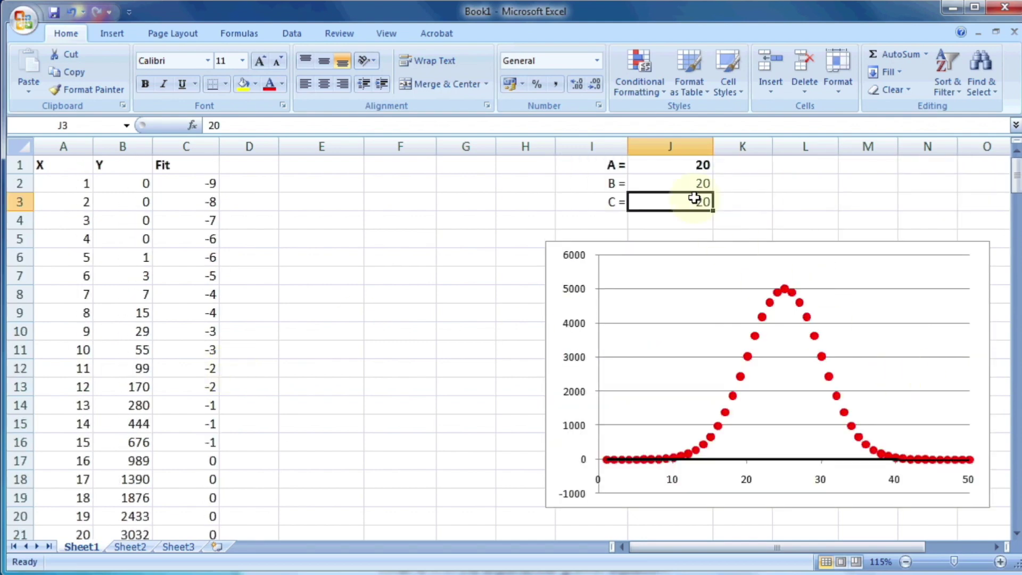
Step: Edit C2 to =$J$1*(EXP(-((A2-$J$2)^2)/(2*$J$3^2)))
double_click(170, 187)
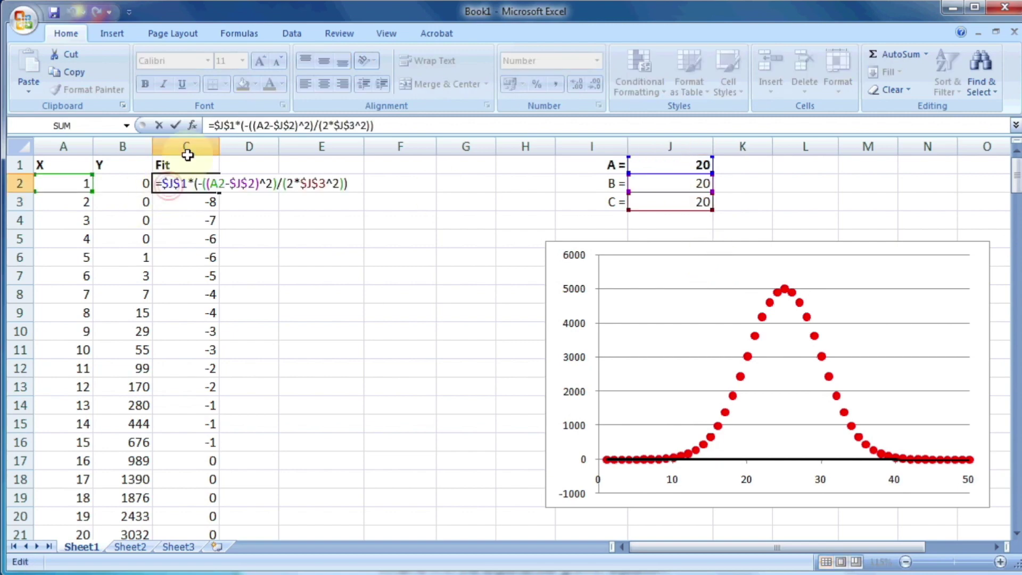
left_click(251, 125)
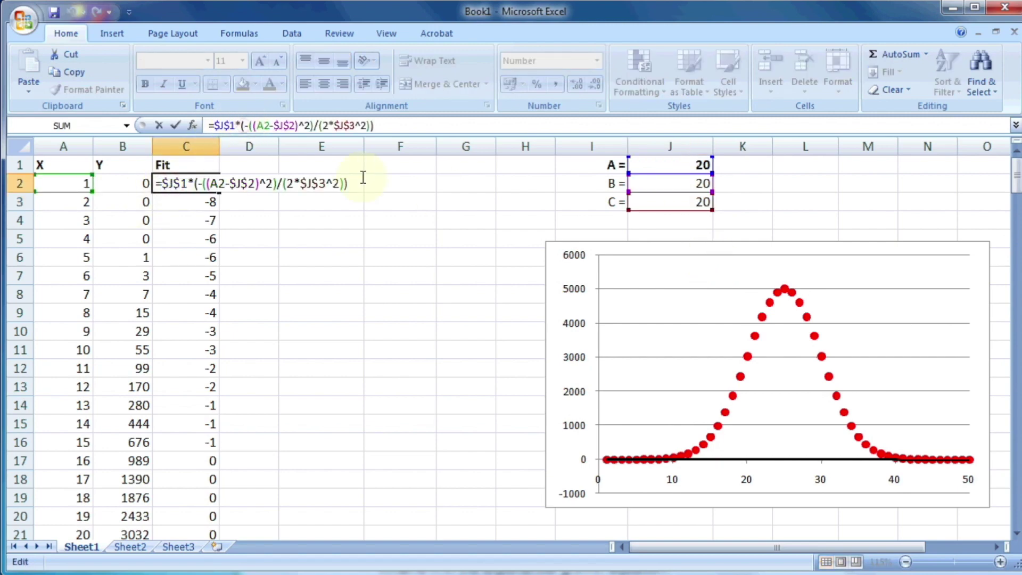
type("exp")
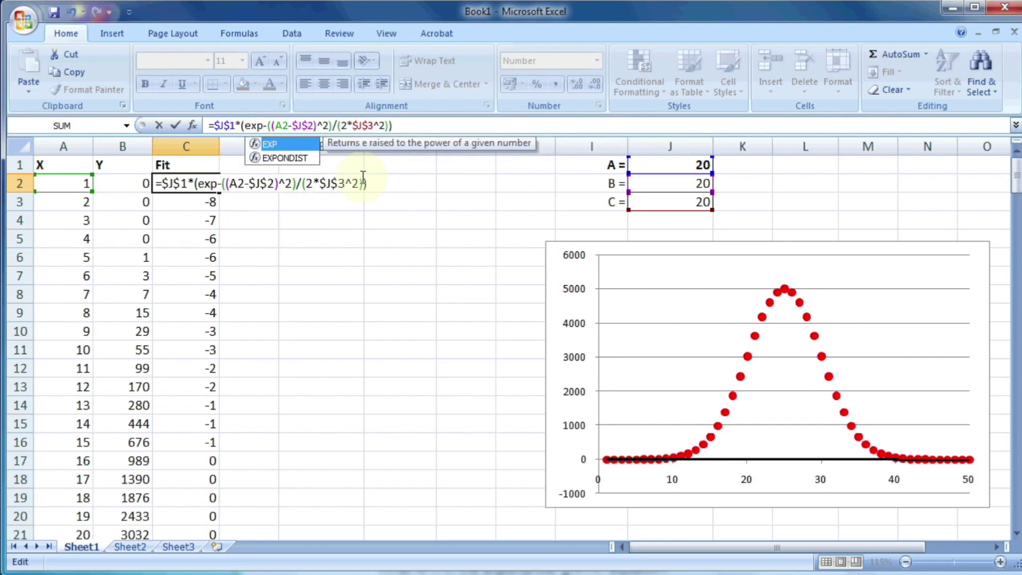
type("(")
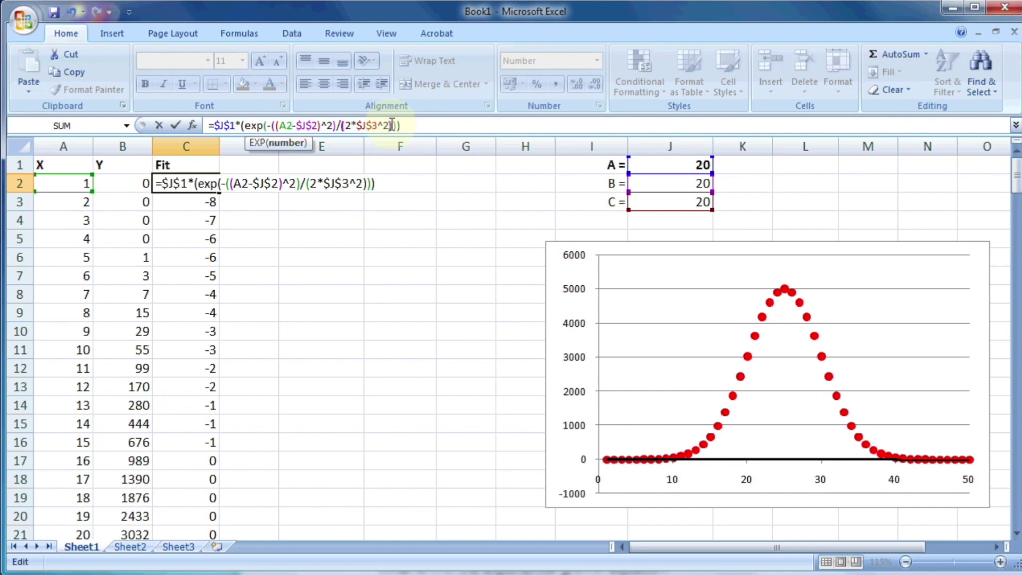
key("Return")
left_click(201, 183)
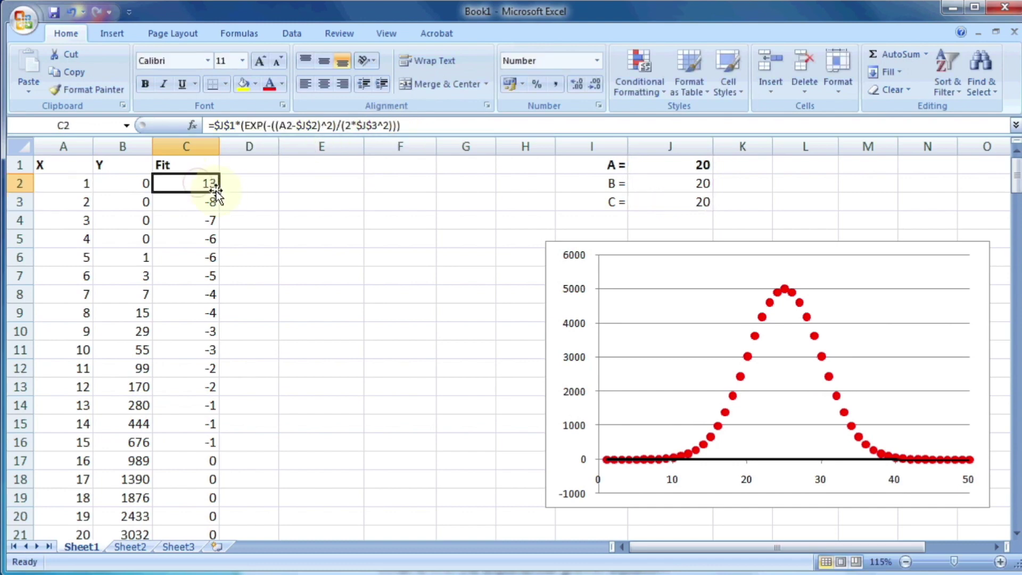
Step: Fill the Fit formula down column C and try widths of 2 and then 1 in J3
double_click(218, 193)
left_click(699, 201)
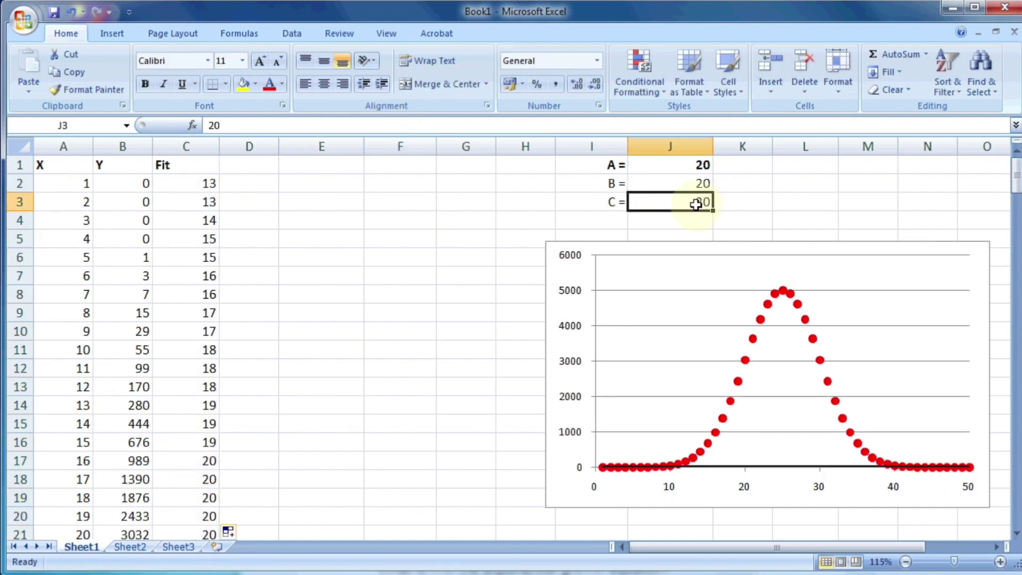
type("2")
key("Return")
double_click(683, 201)
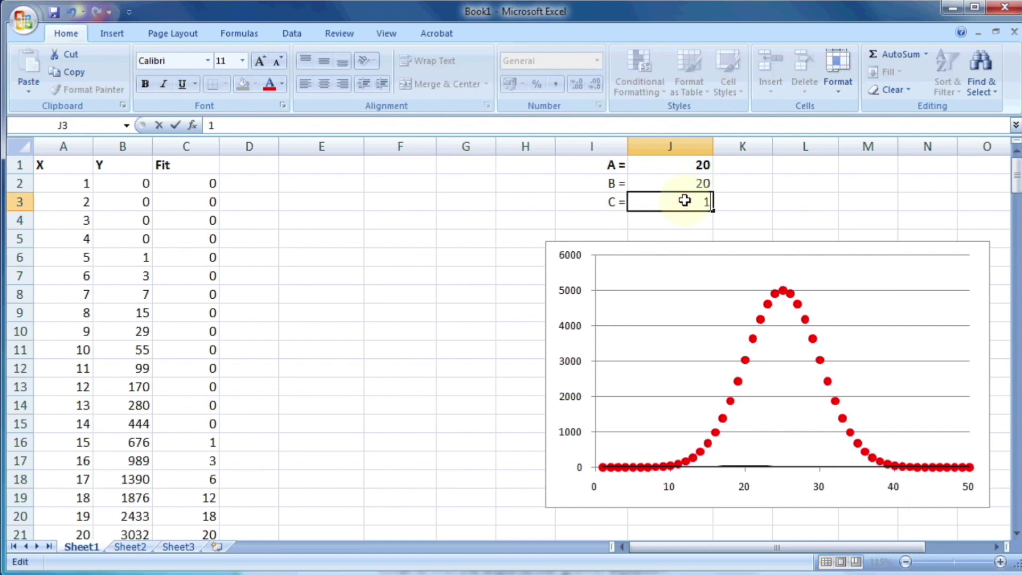
key("Return")
Step: Set the amplitude A in J1 to 1000, after first trying 100
left_click(681, 167)
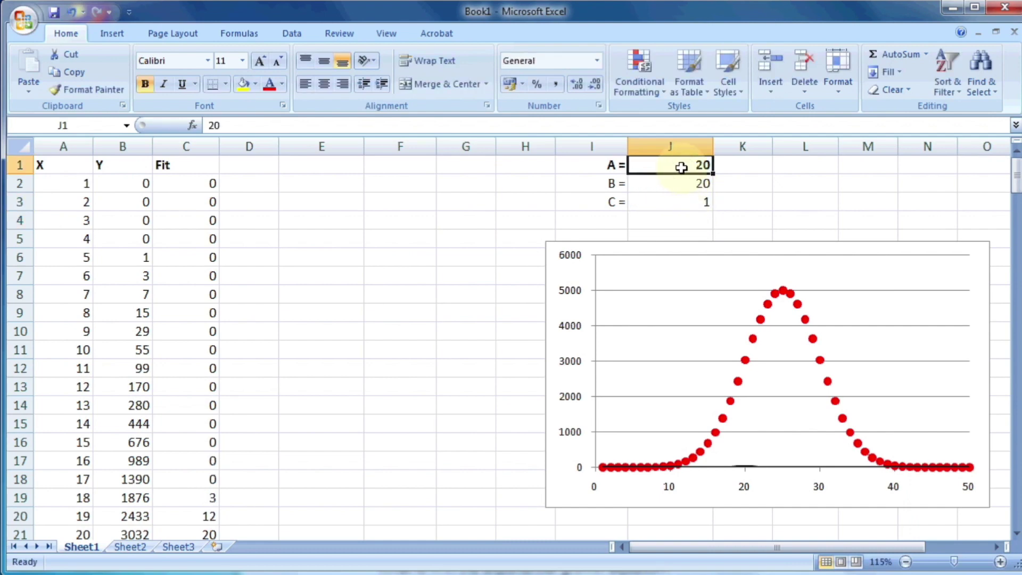
type("100")
key("Return")
left_click(681, 166)
type("1")
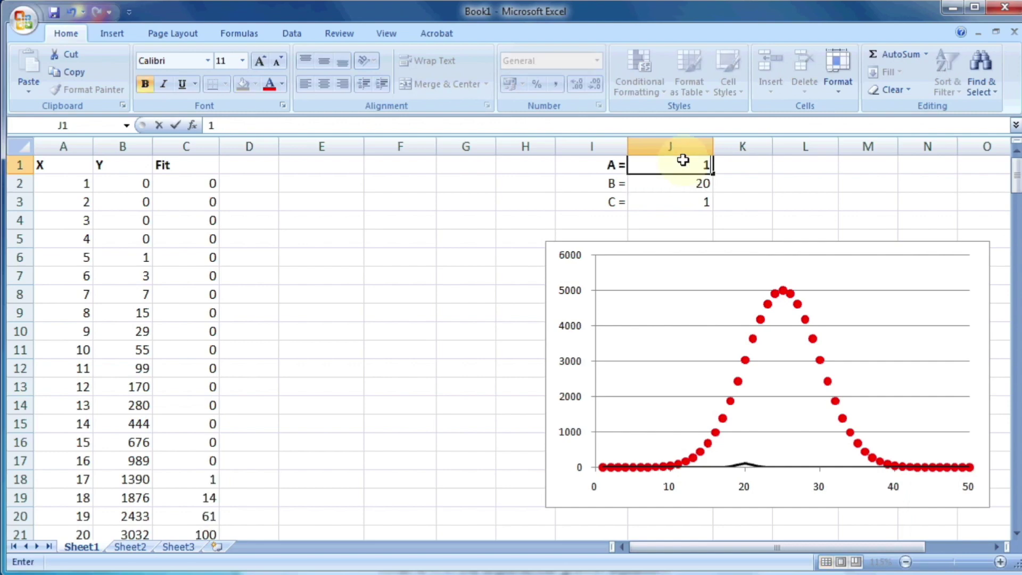
type("000")
key("Return")
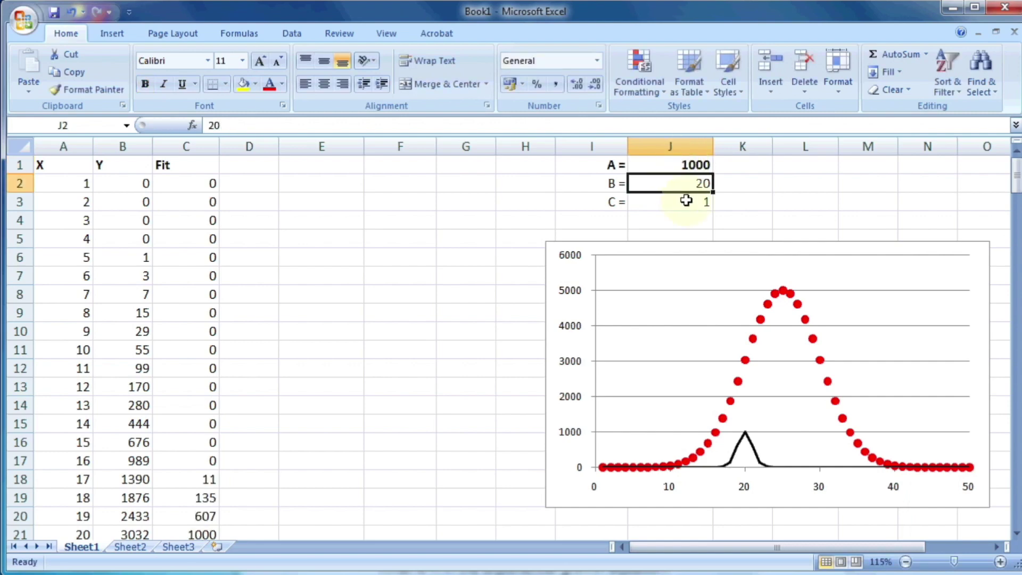
Step: Set the width C in J3 to 5 and inspect the black Fit curve in the chart
double_click(686, 200)
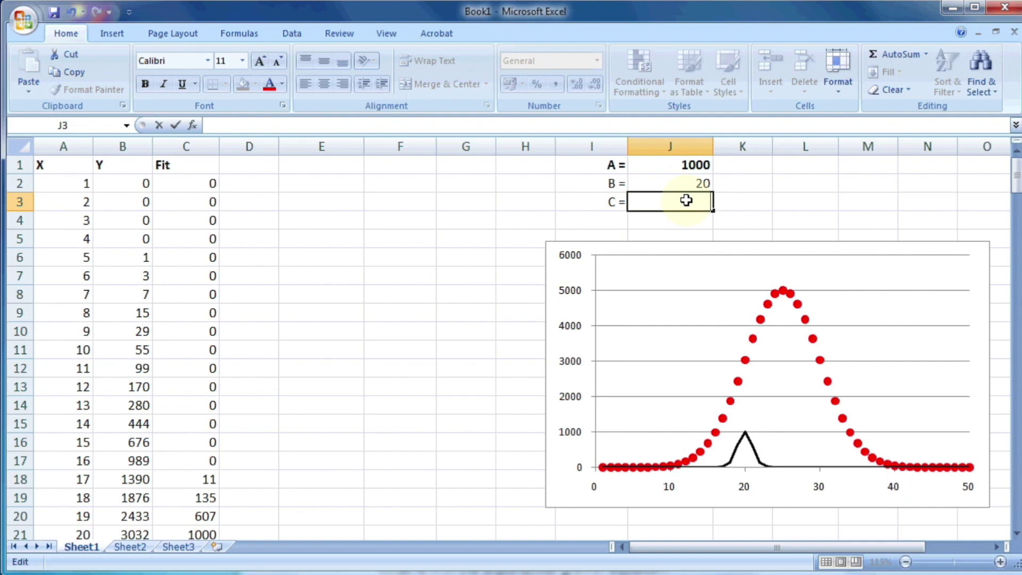
type("5")
key("Return")
left_click(686, 169)
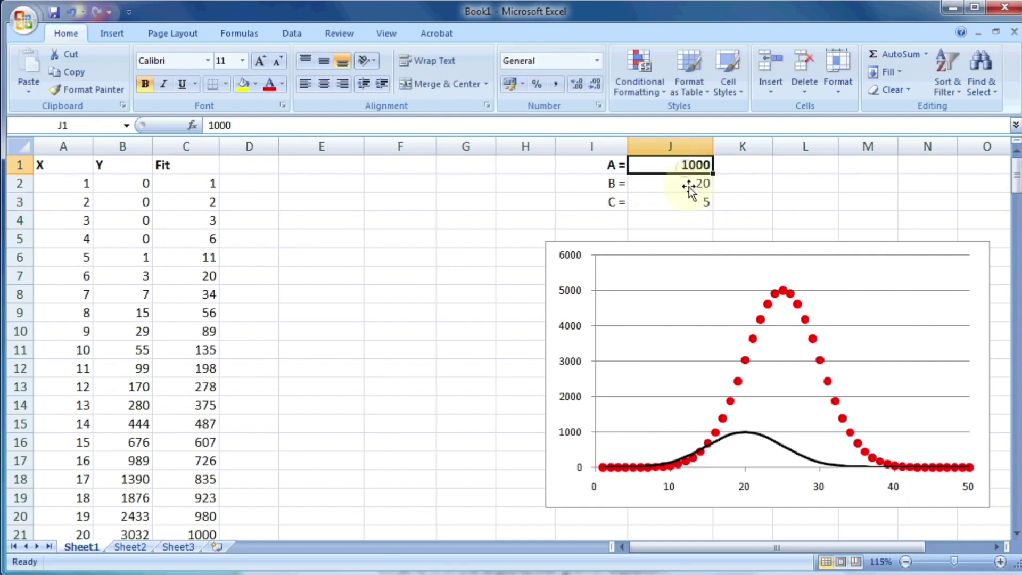
left_click(769, 440)
left_click(823, 347)
left_click(432, 306)
Step: Add the header 'chi sq' in D1
left_click(251, 167)
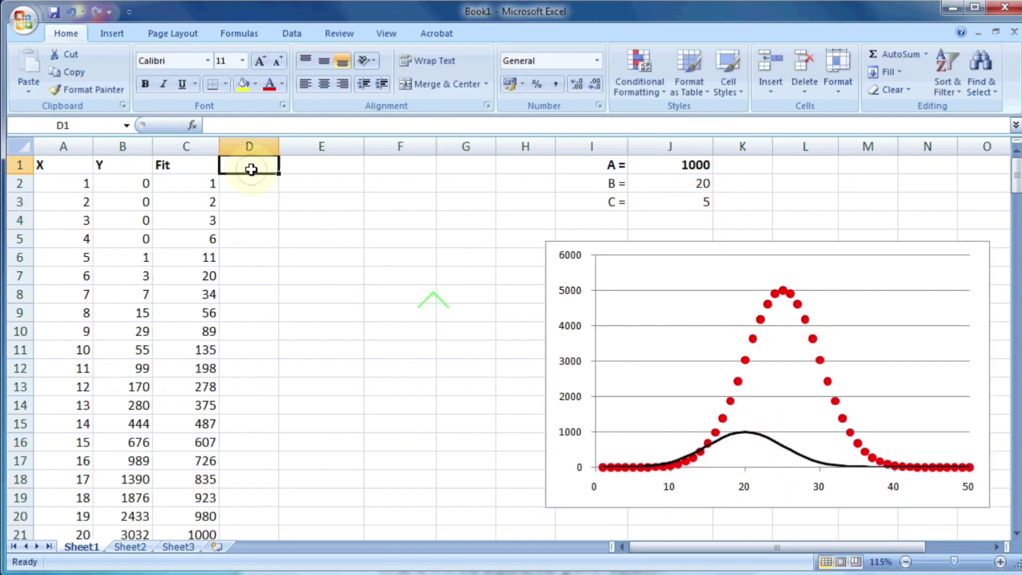
type("chi s")
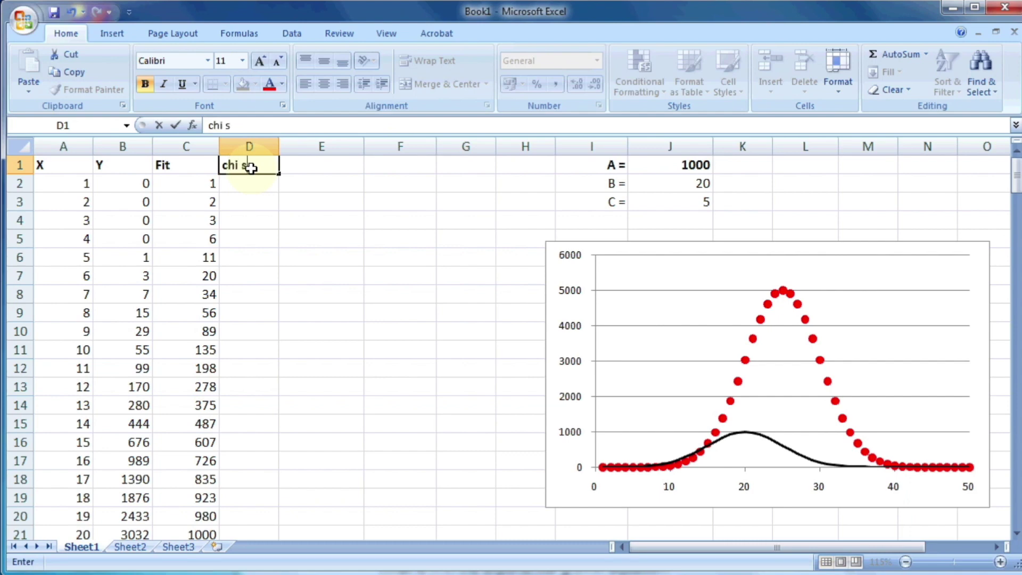
type("q")
key("Return")
Step: Enter =(B2-C2)^2 in D2 and fill it down all 50 data rows
type("=")
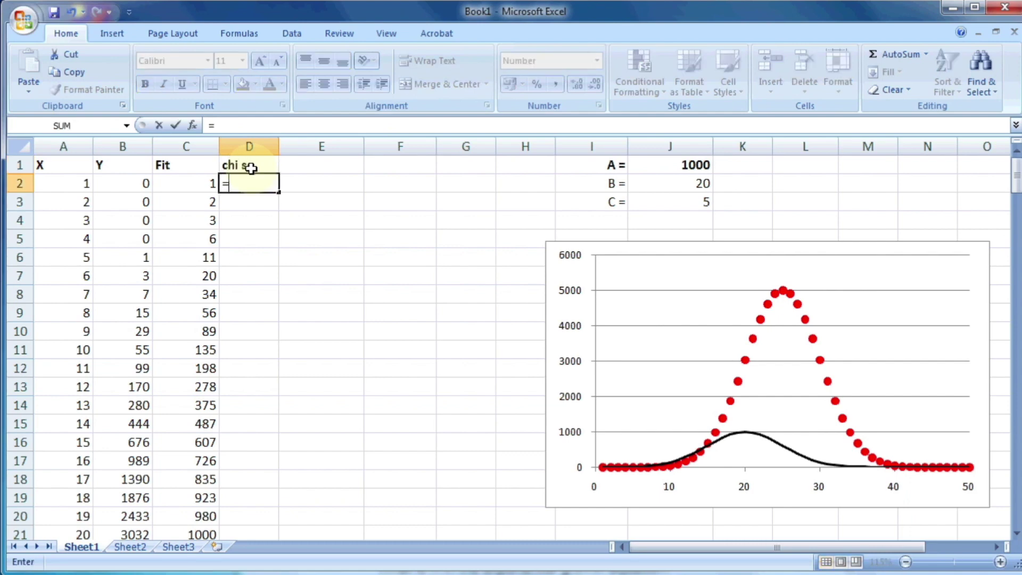
left_click(141, 183)
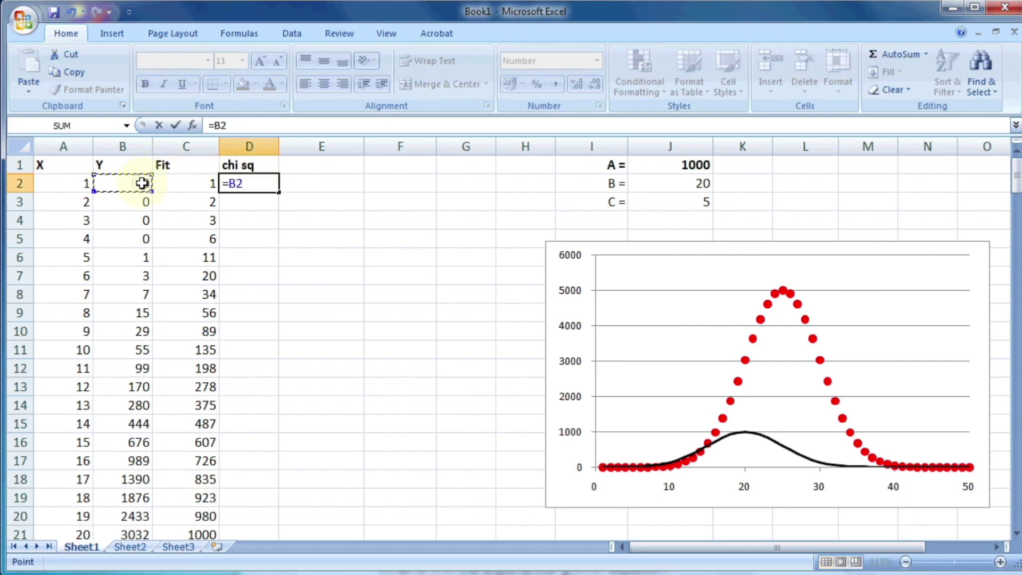
type("-")
left_click(176, 185)
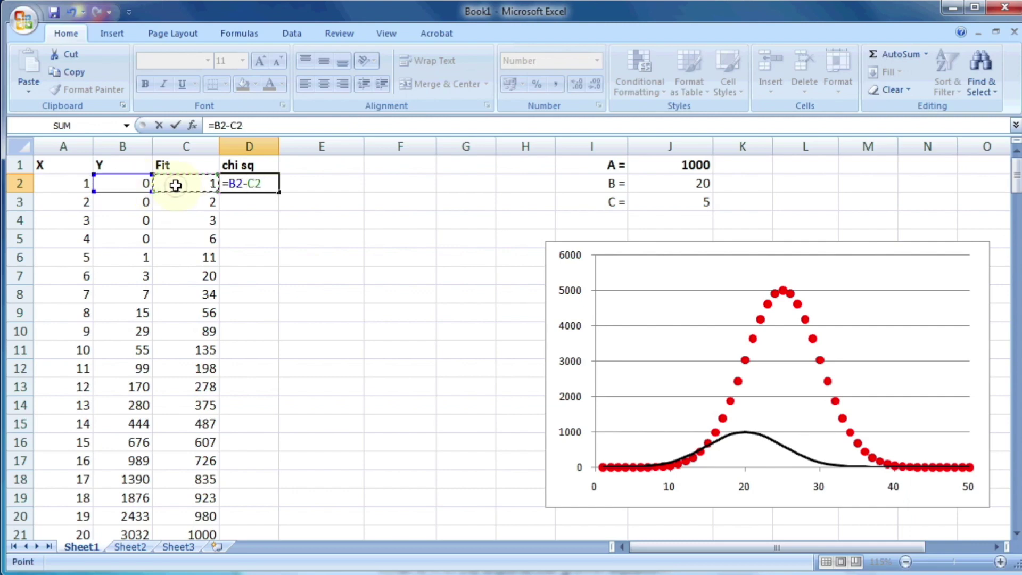
type(")")
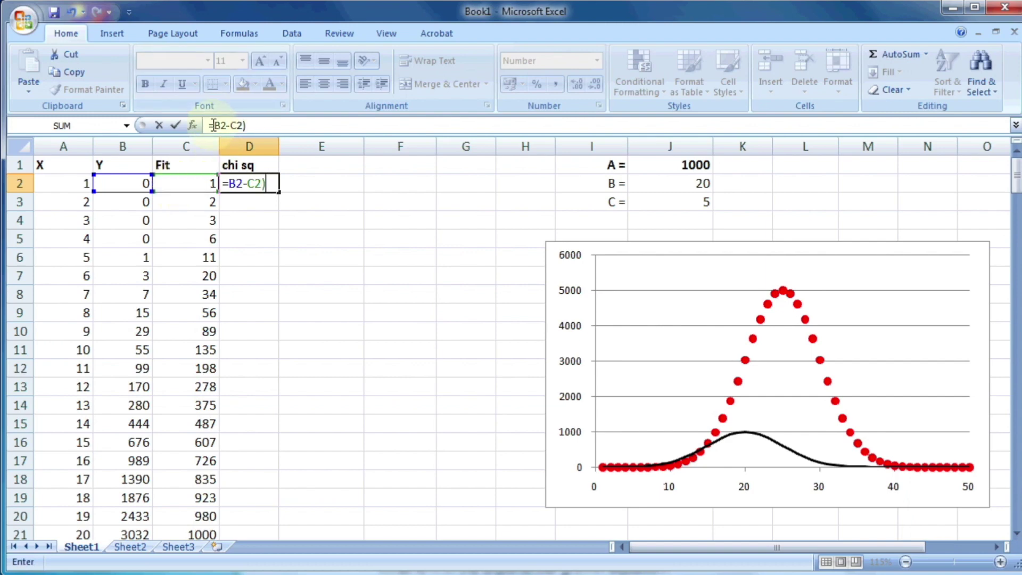
type("(")
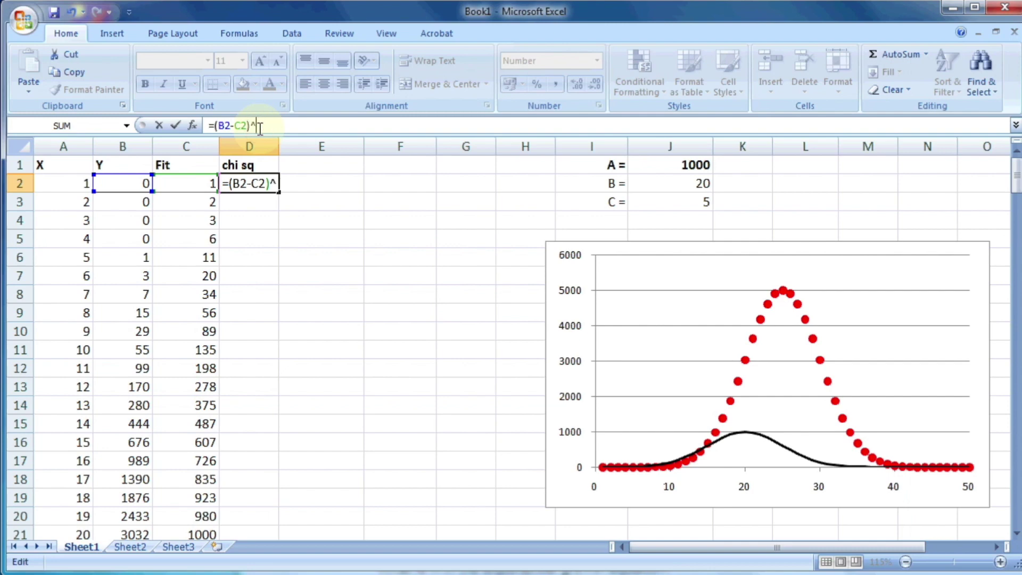
key("Return")
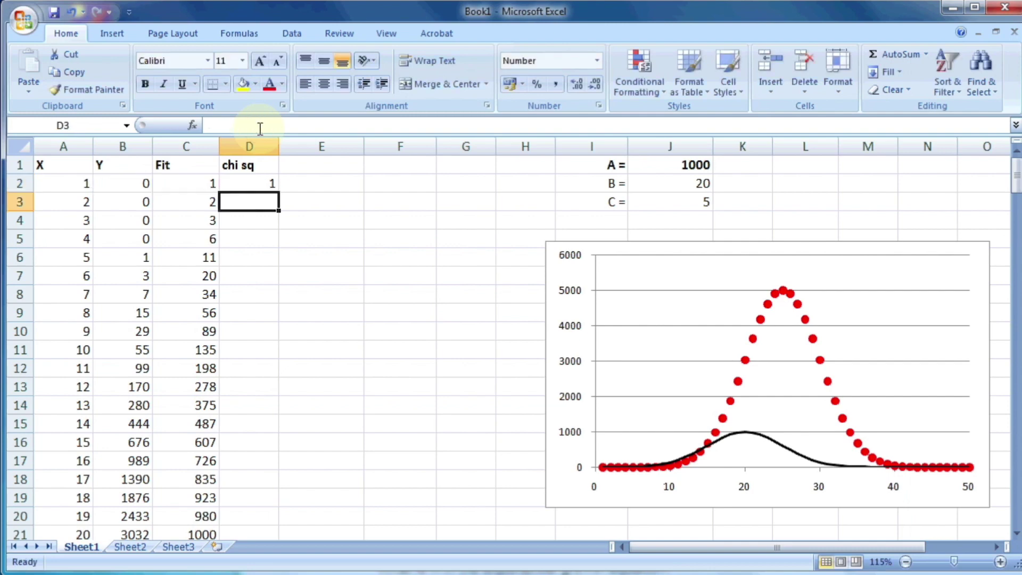
left_click(264, 186)
double_click(275, 192)
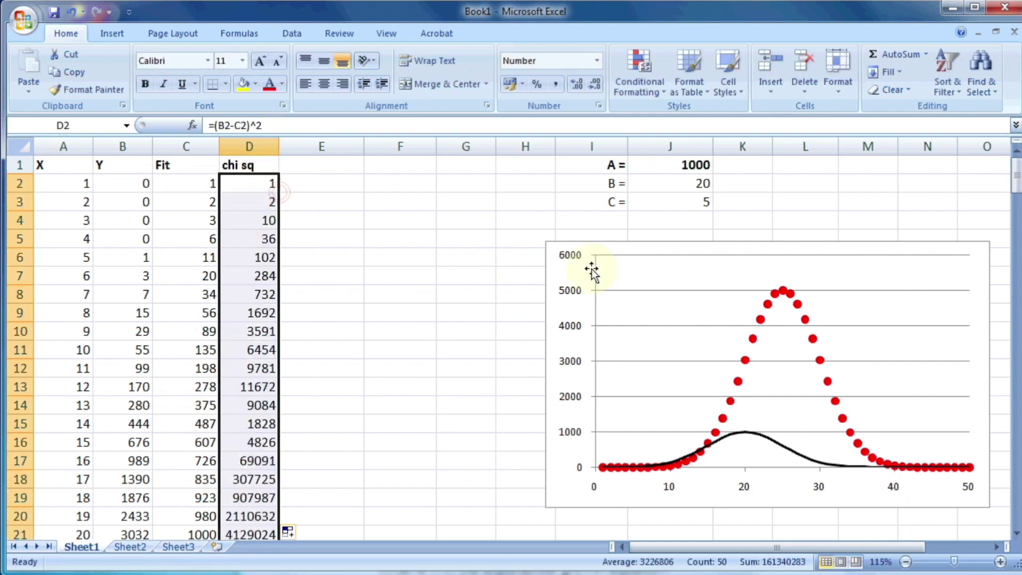
Step: Label L1 'sum chi sq' and put =SUM(D:D) in L2, totalling 161340283
left_click(784, 167)
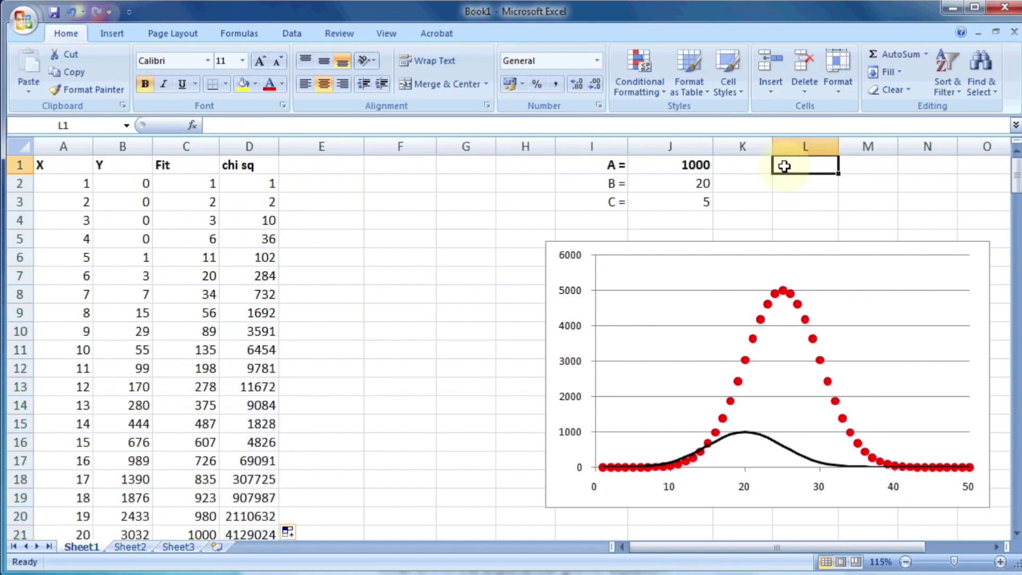
type("sum c")
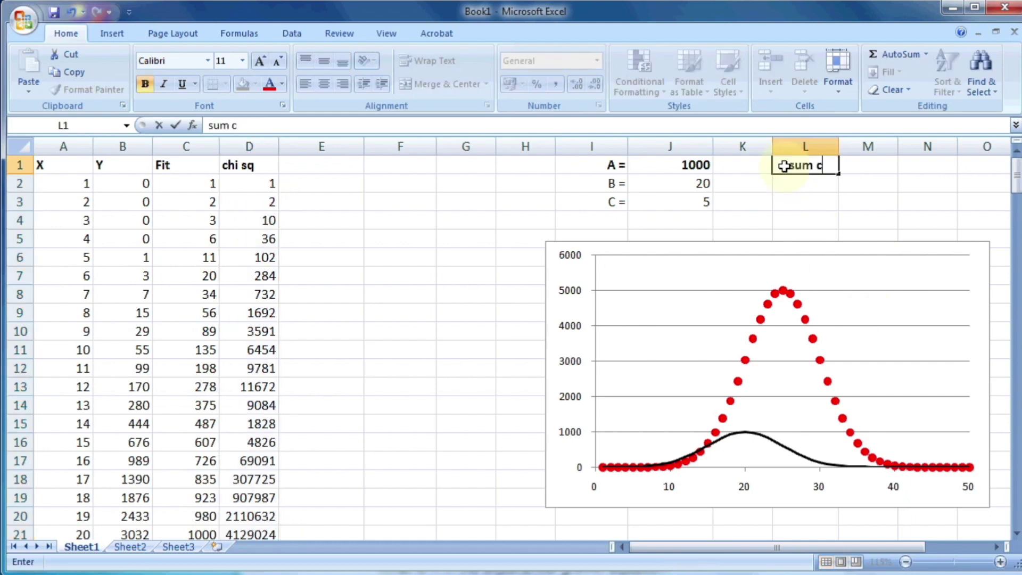
type("hi sq")
key("Return")
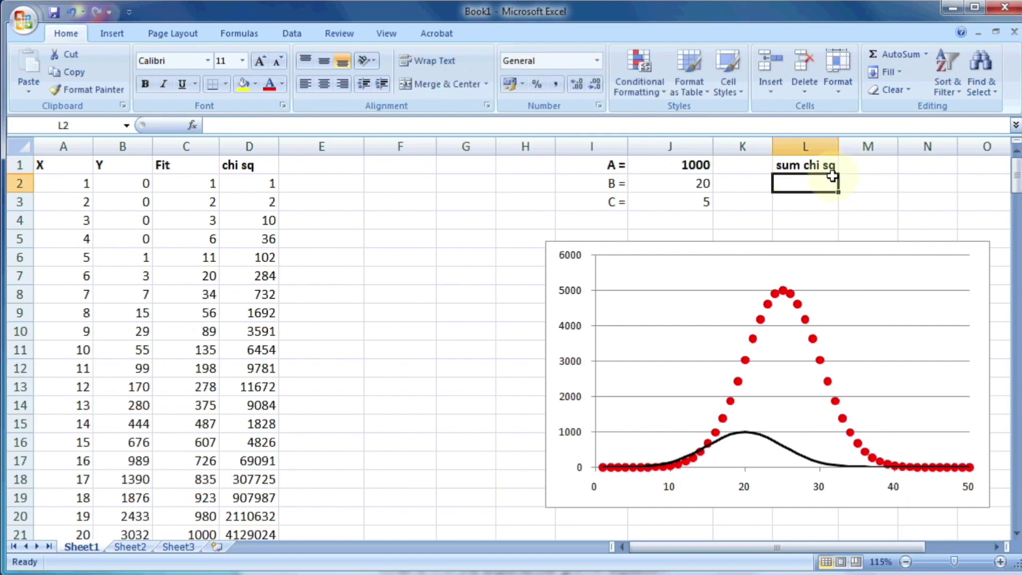
type("=sum(")
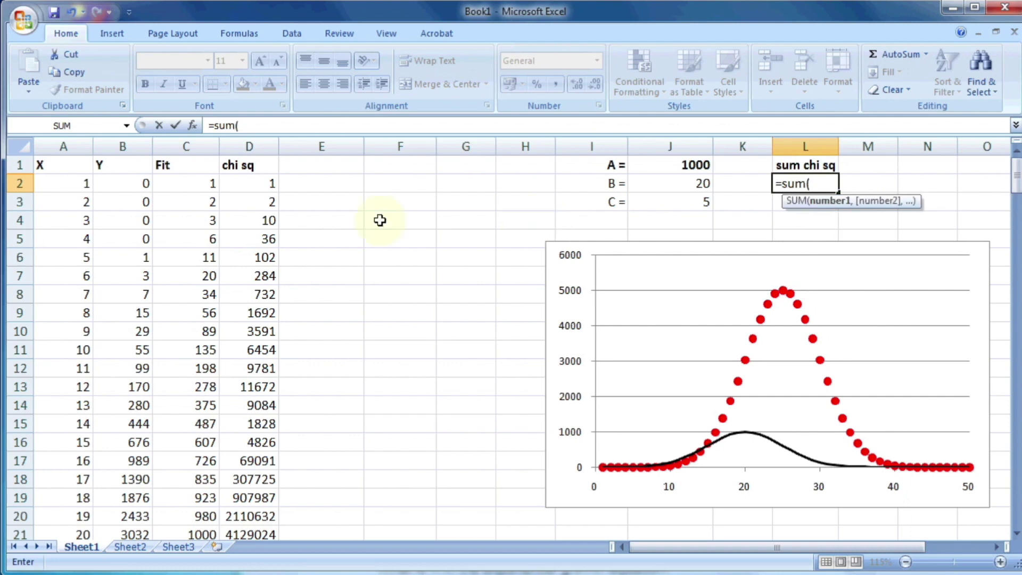
left_click(243, 148)
type(")")
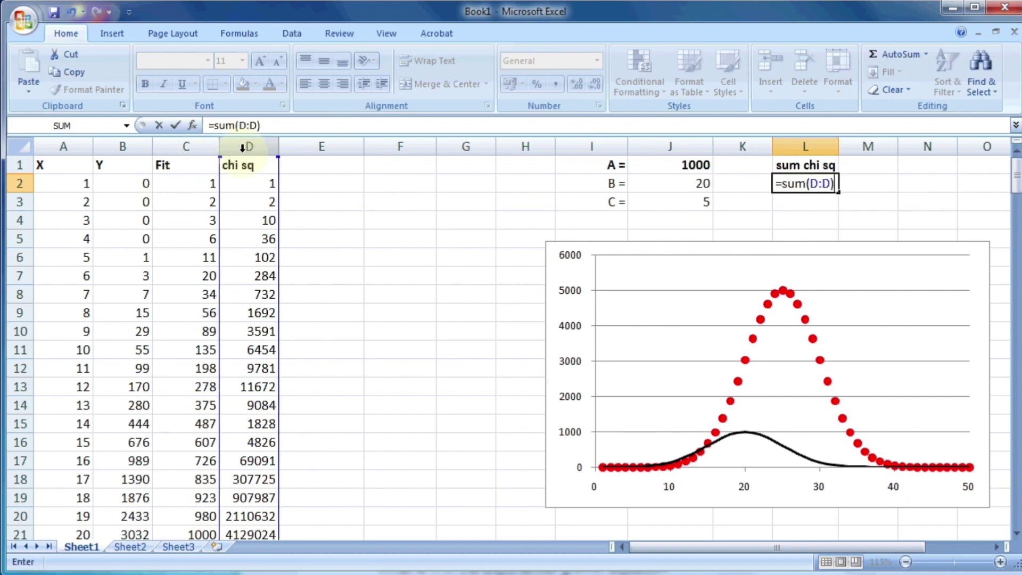
key("Return")
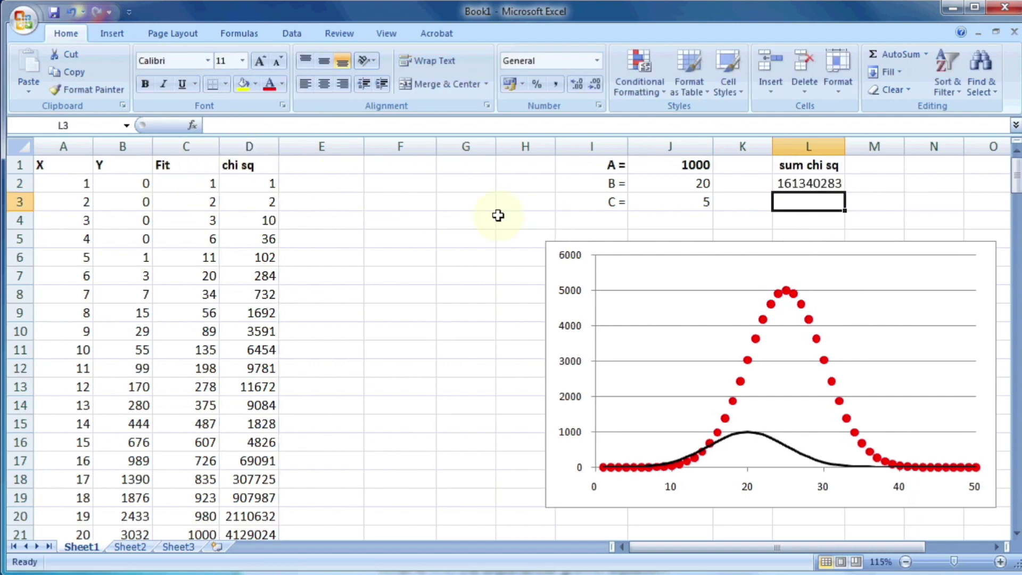
left_click(840, 184)
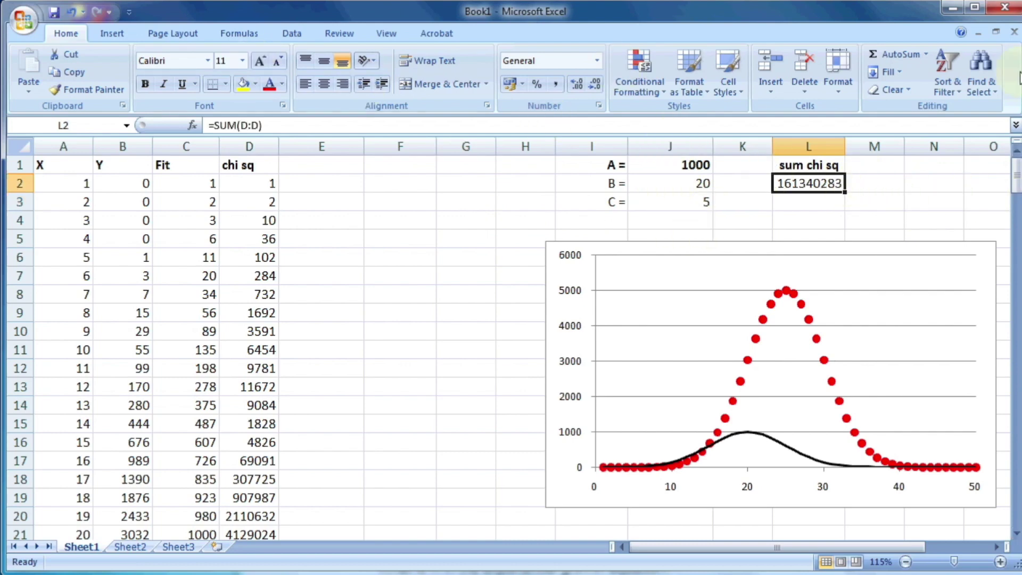
Step: Open Solver from the Data tools, then cancel its setup window
left_click(296, 37)
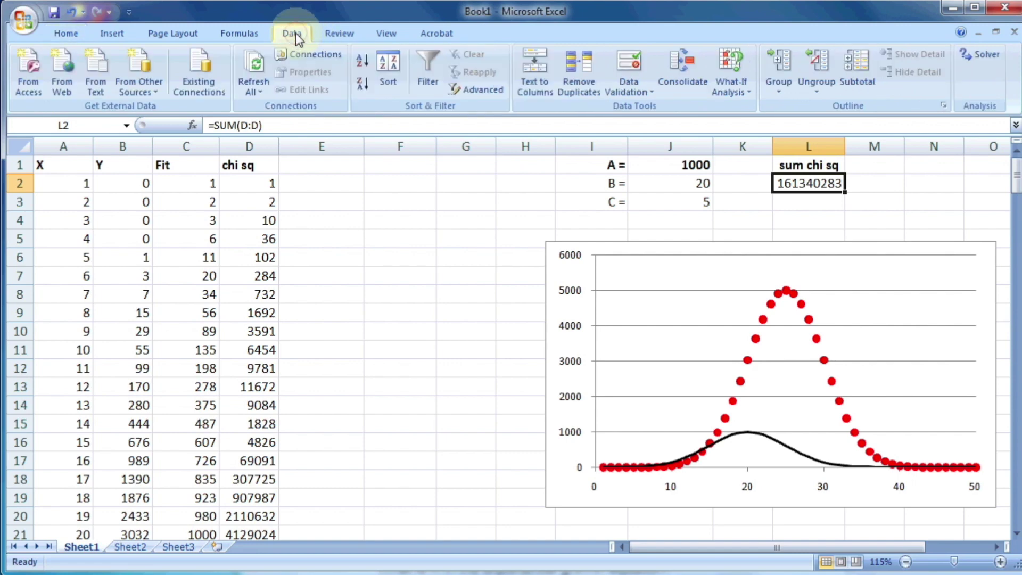
left_click(995, 56)
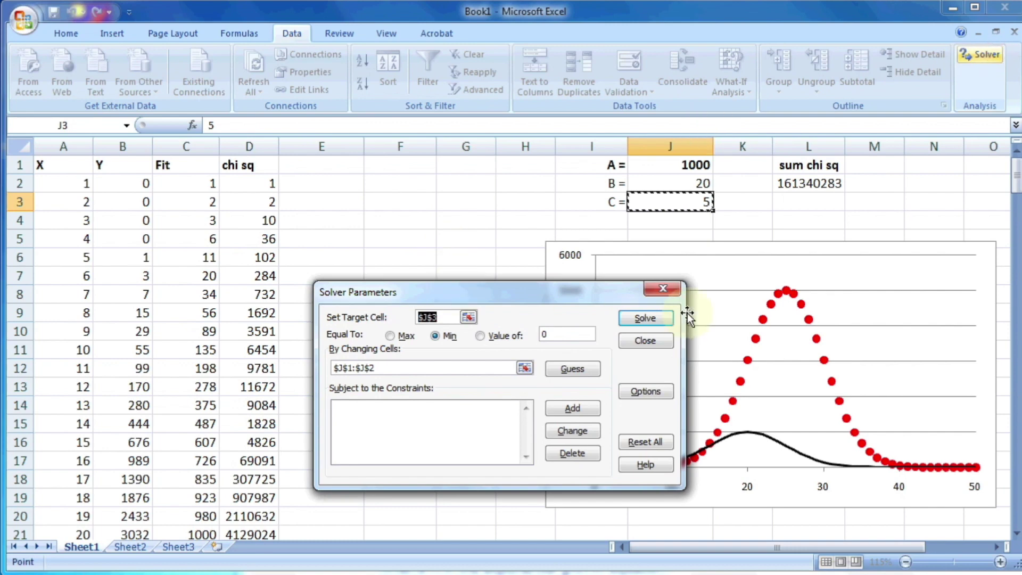
left_click(673, 294)
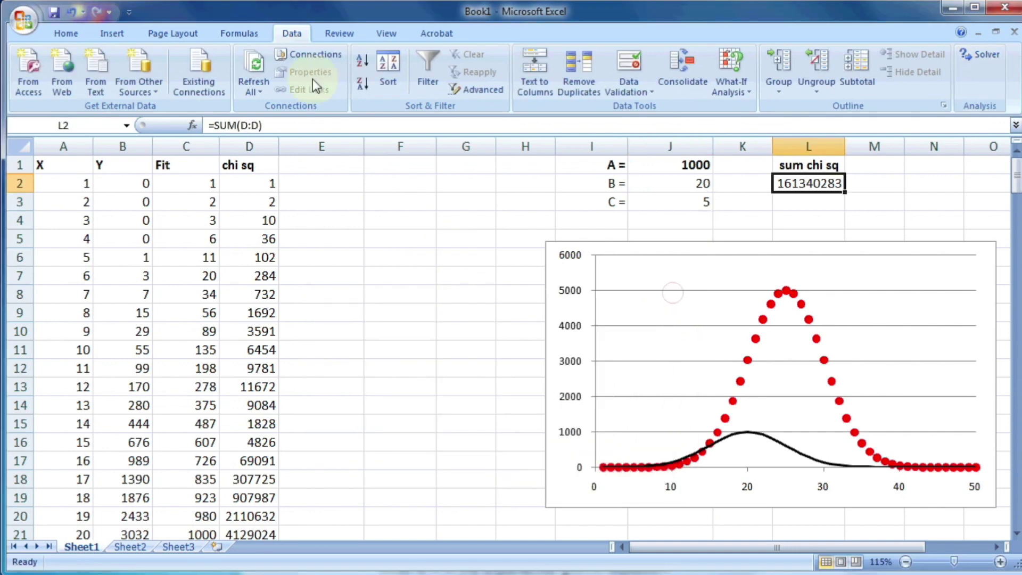
Step: Enable the Solver Add-in through Excel Options > Add-Ins
right_click(19, 21)
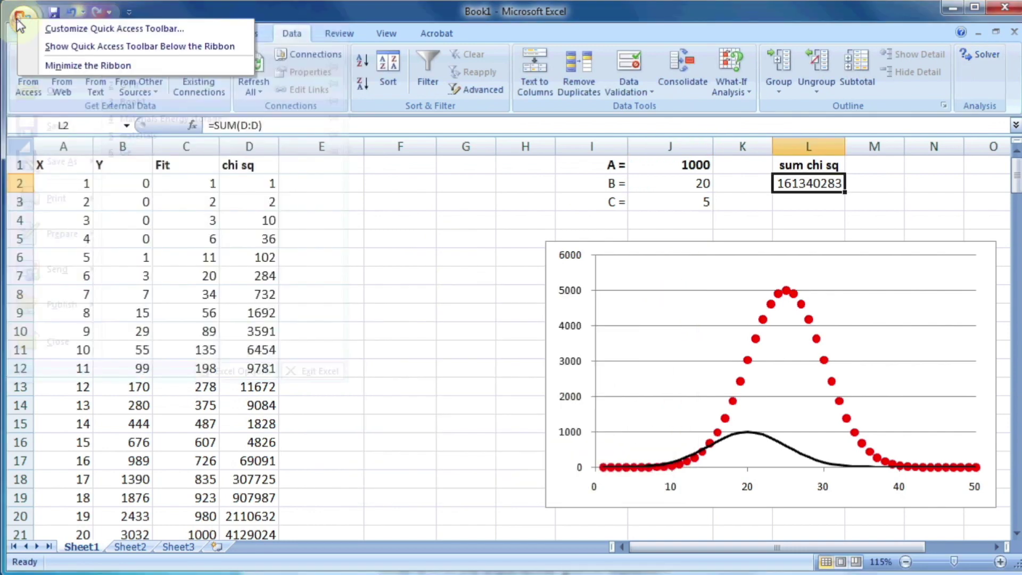
left_click(21, 16)
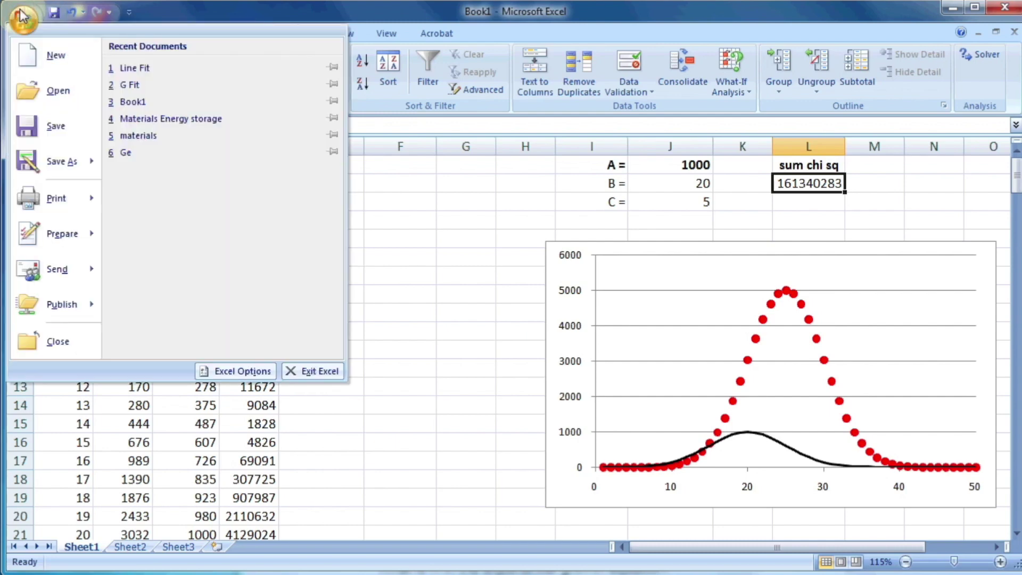
left_click(22, 16)
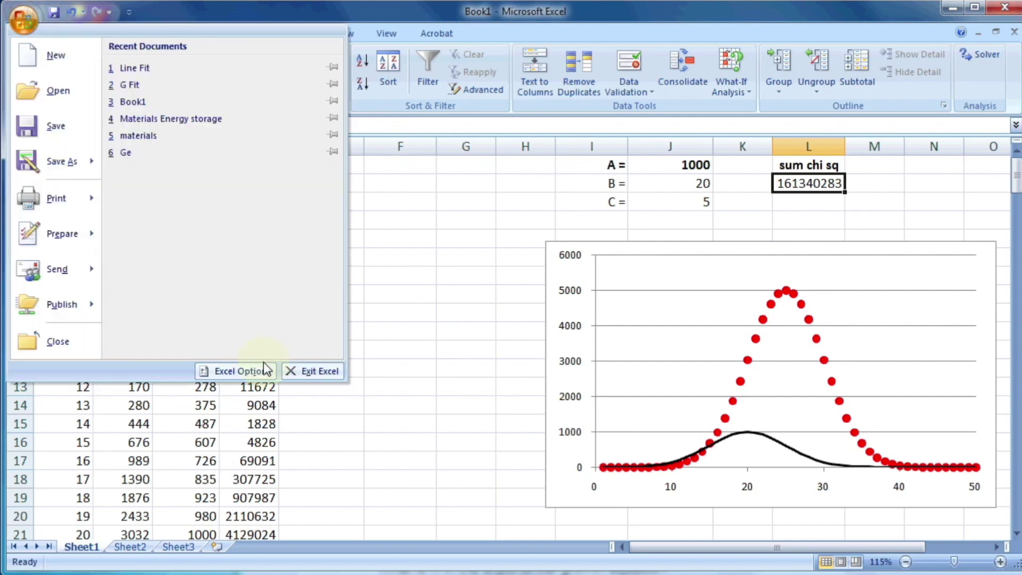
left_click(244, 370)
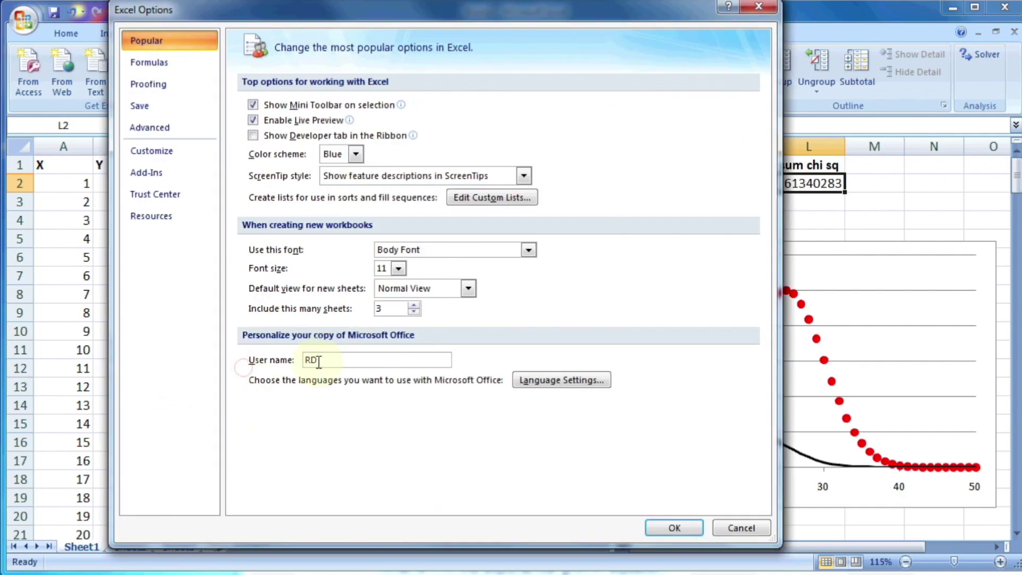
left_click(154, 175)
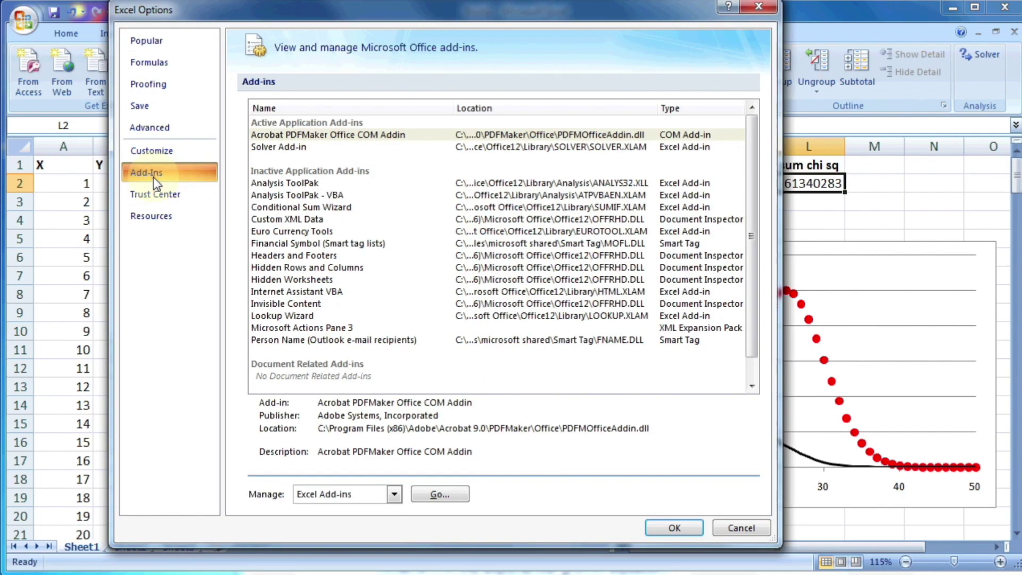
left_click(436, 494)
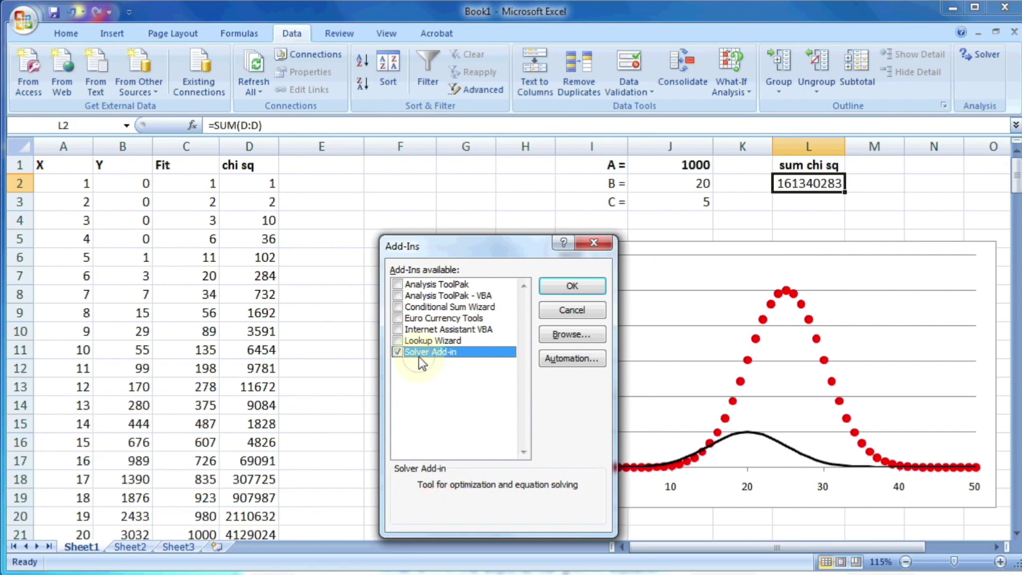
left_click(560, 288)
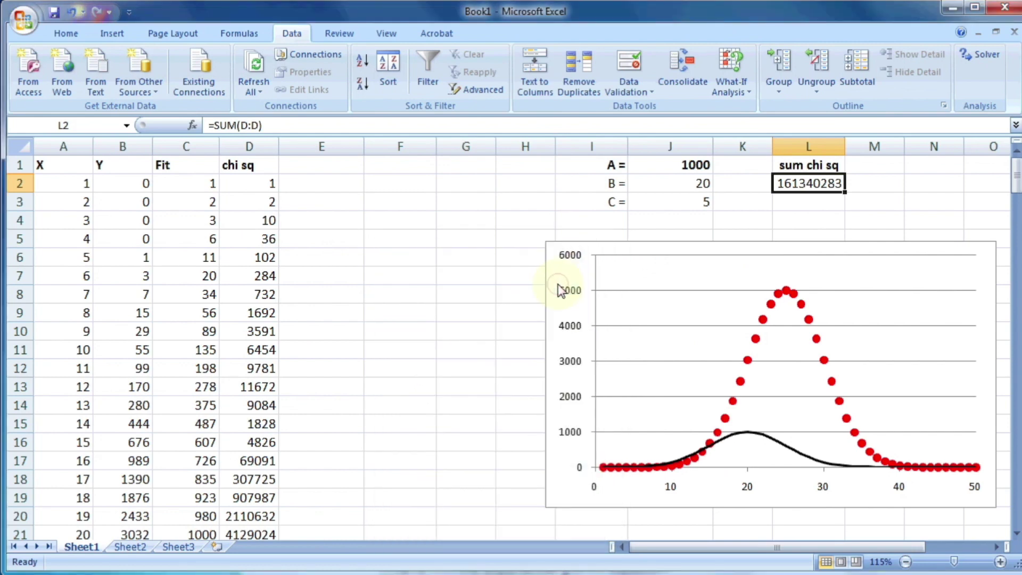
Step: Run Solver to minimise $L$2 by changing $J$1:$J$3
left_click(986, 58)
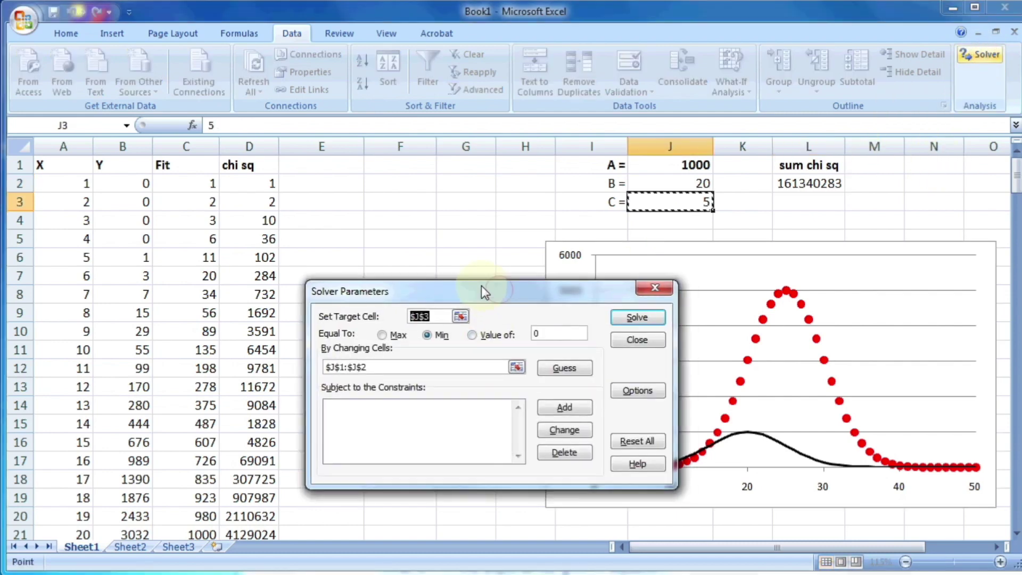
left_click_drag(481, 285, 452, 274)
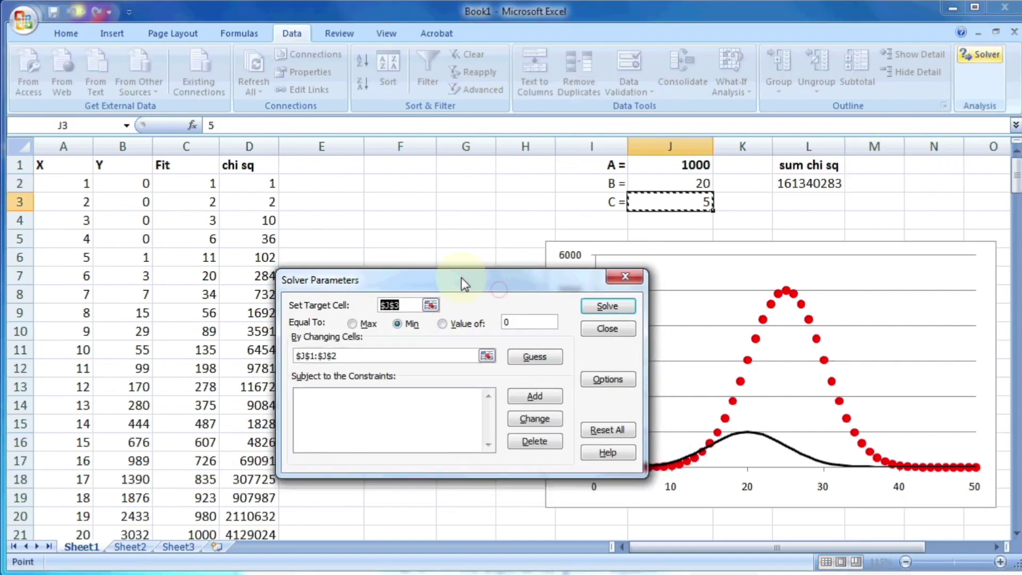
left_click(430, 305)
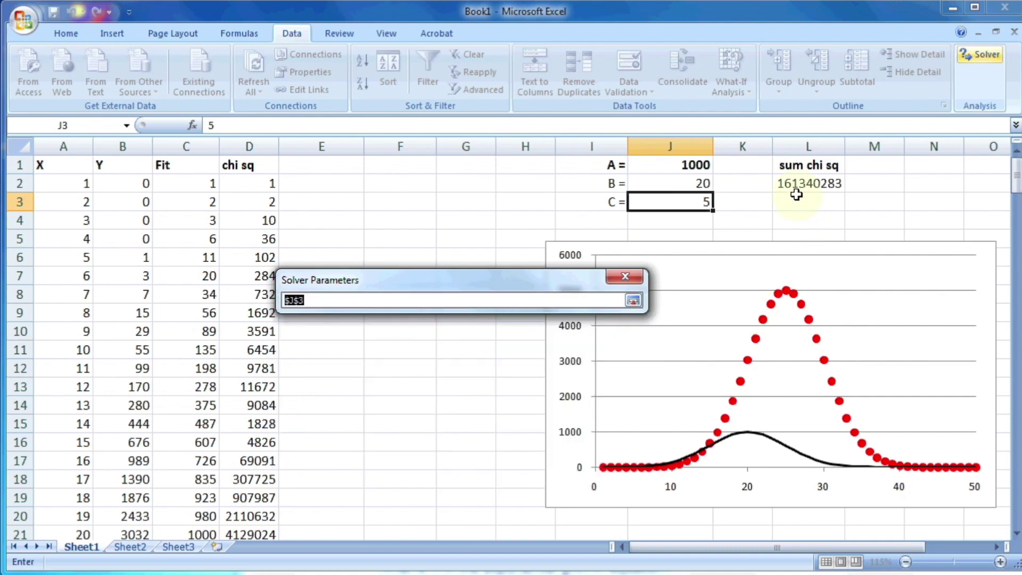
left_click(796, 191)
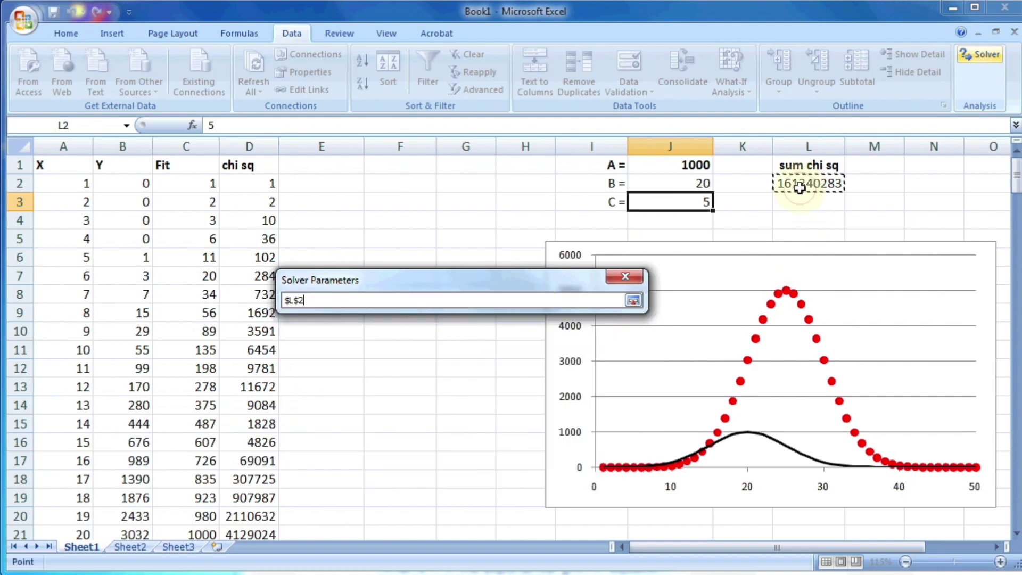
left_click(633, 301)
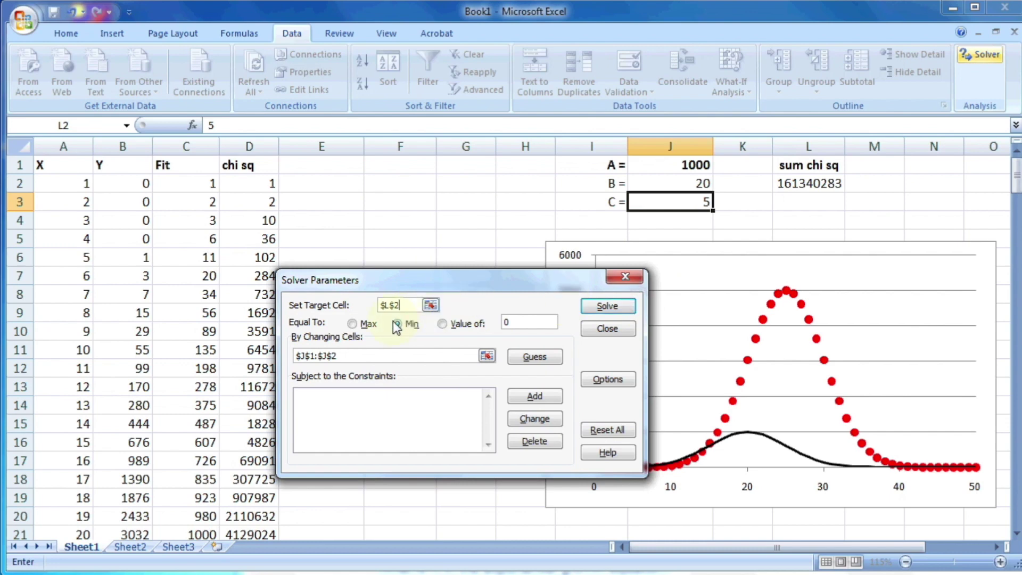
left_click(397, 324)
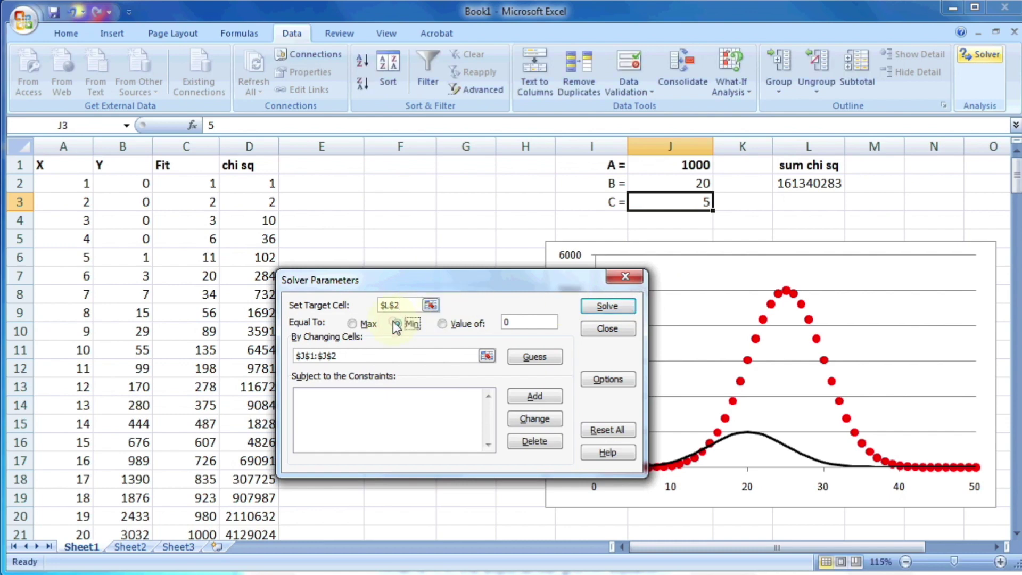
left_click(487, 357)
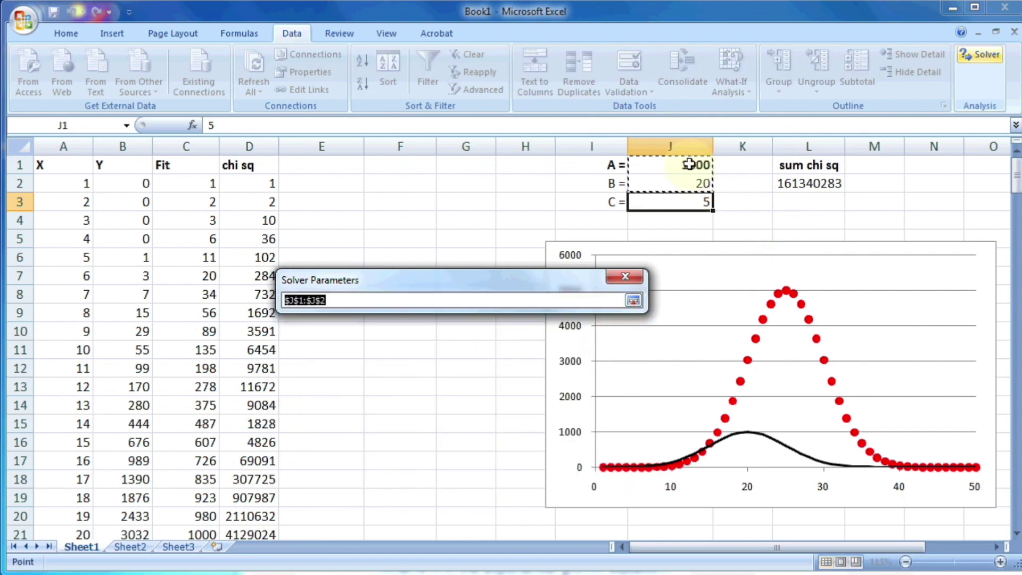
left_click_drag(689, 165, 687, 201)
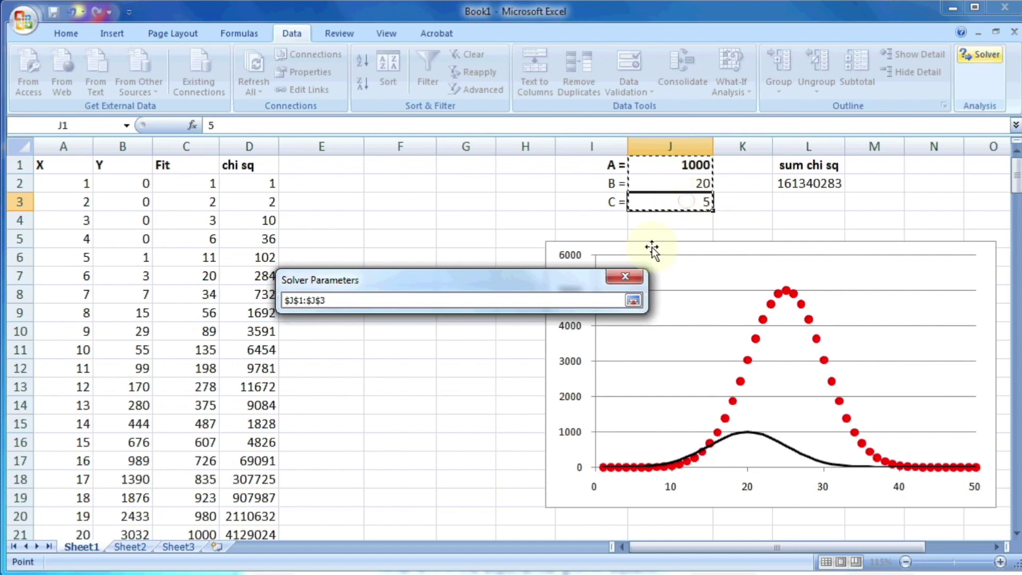
left_click(633, 301)
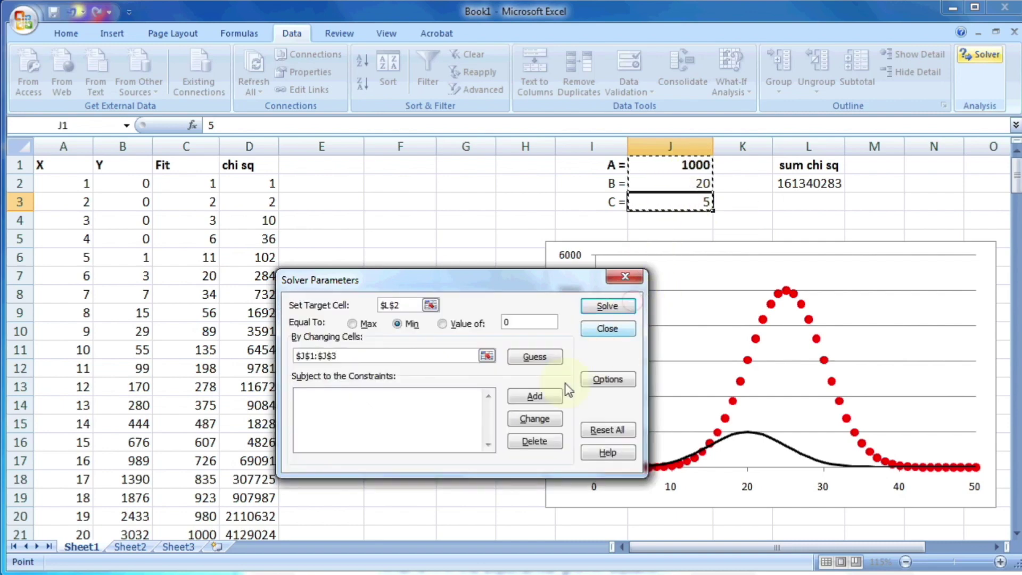
left_click(600, 313)
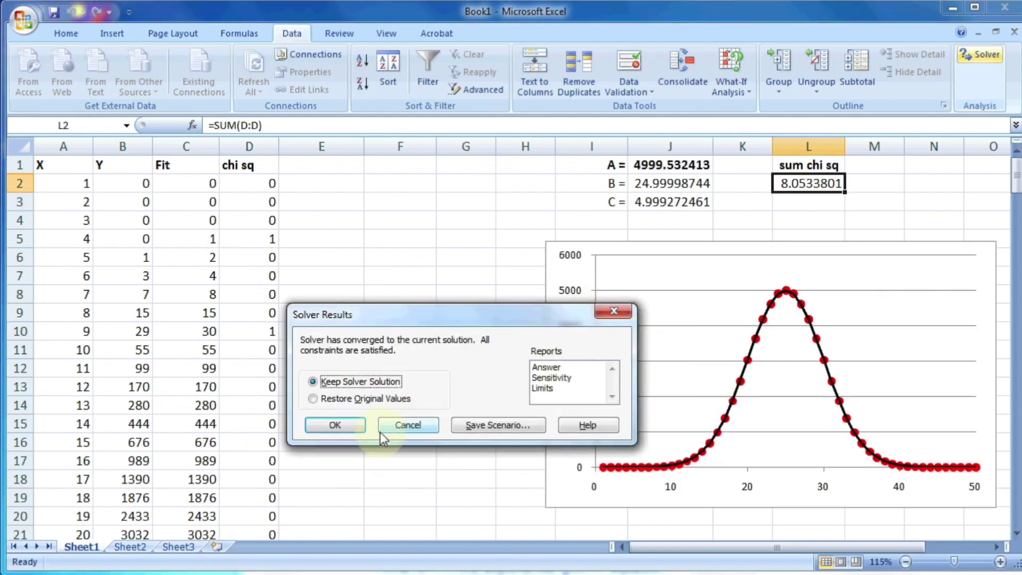
Step: Keep the Solver solution and review A ≈ 4999.53, B ≈ 25.00, C ≈ 5.00, and chi sum 8.0533801
left_click(331, 424)
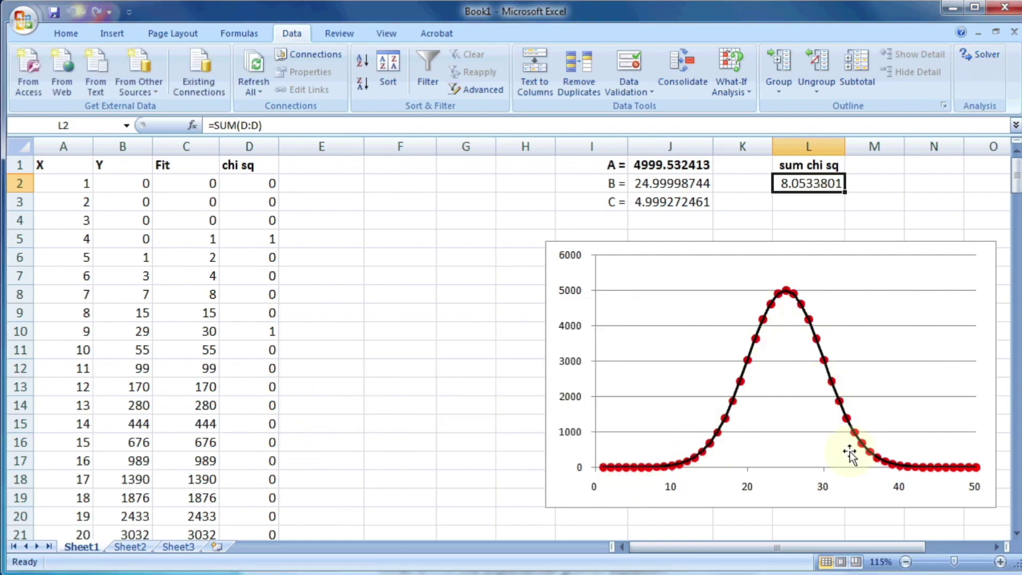
left_click(681, 165)
left_click_drag(681, 166, 702, 201)
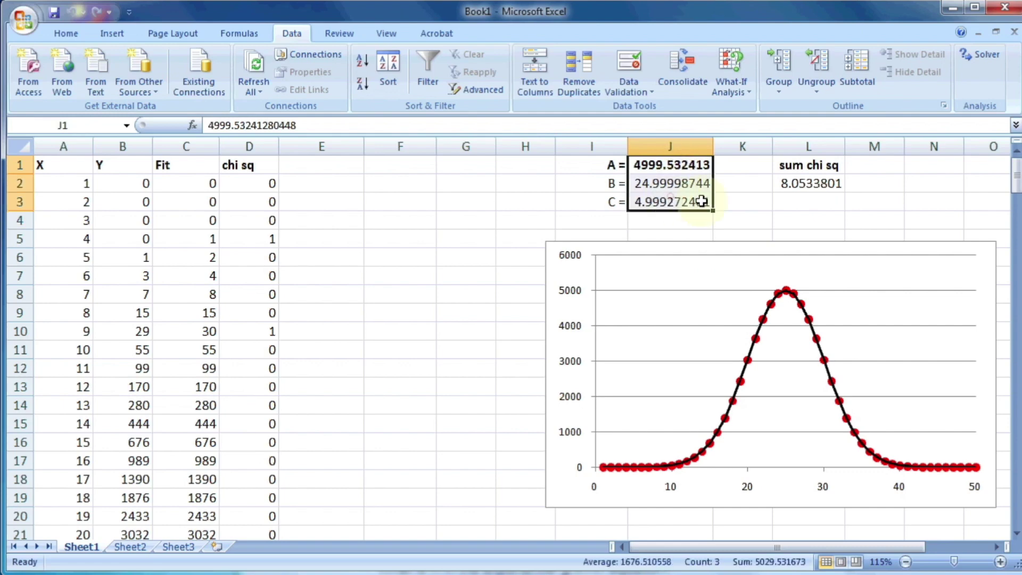
left_click(818, 181)
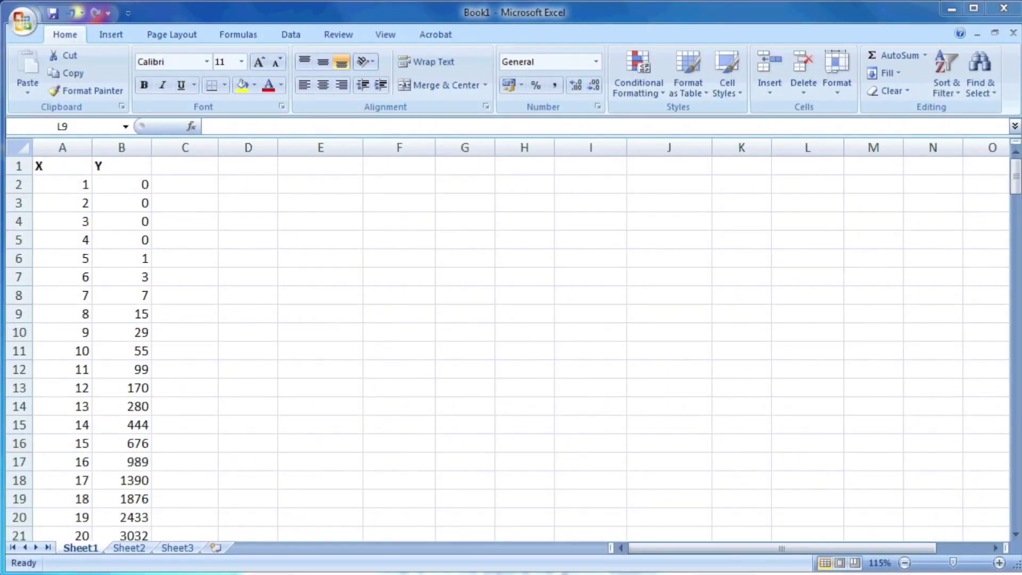
Step: Insert a markers-only scatter chart of columns A:B and place it right of the data
left_click_drag(82, 170, 54, 360)
left_click_drag(119, 166, 119, 344)
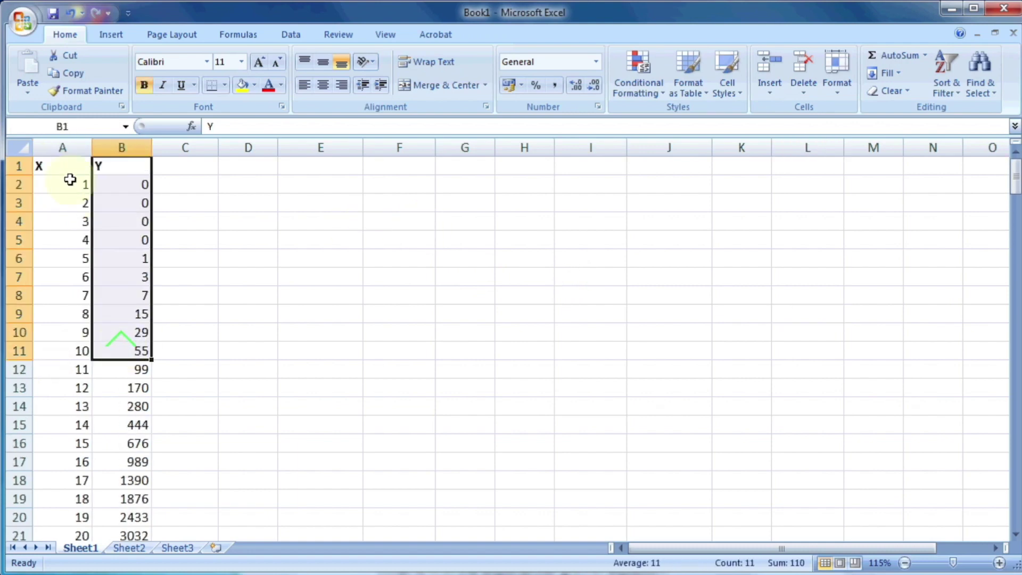
left_click_drag(62, 147, 108, 144)
left_click(110, 34)
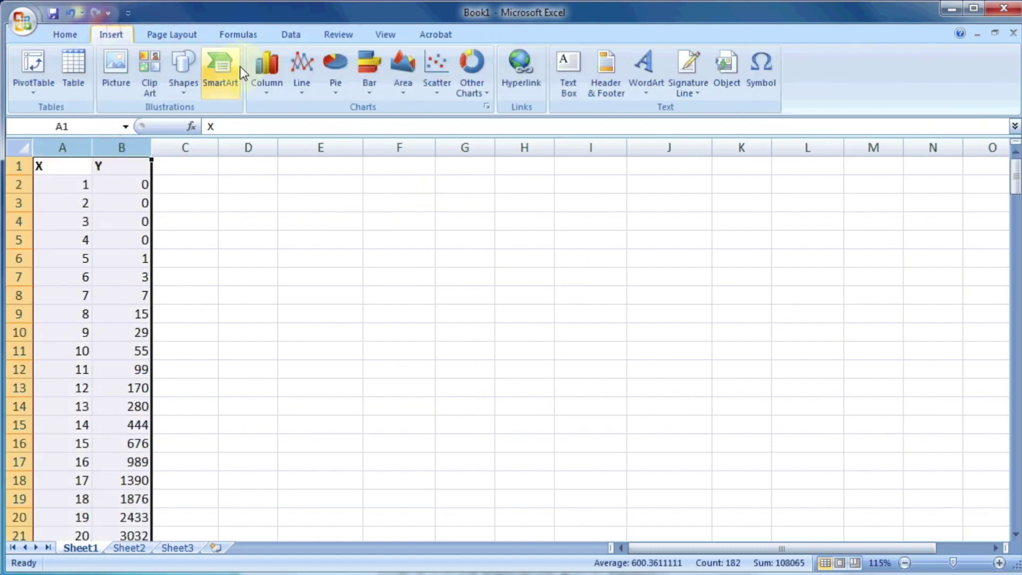
left_click(437, 62)
left_click(454, 133)
left_click_drag(582, 242, 827, 280)
Step: Delete the chart's legend and title
left_click(977, 411)
key("Delete")
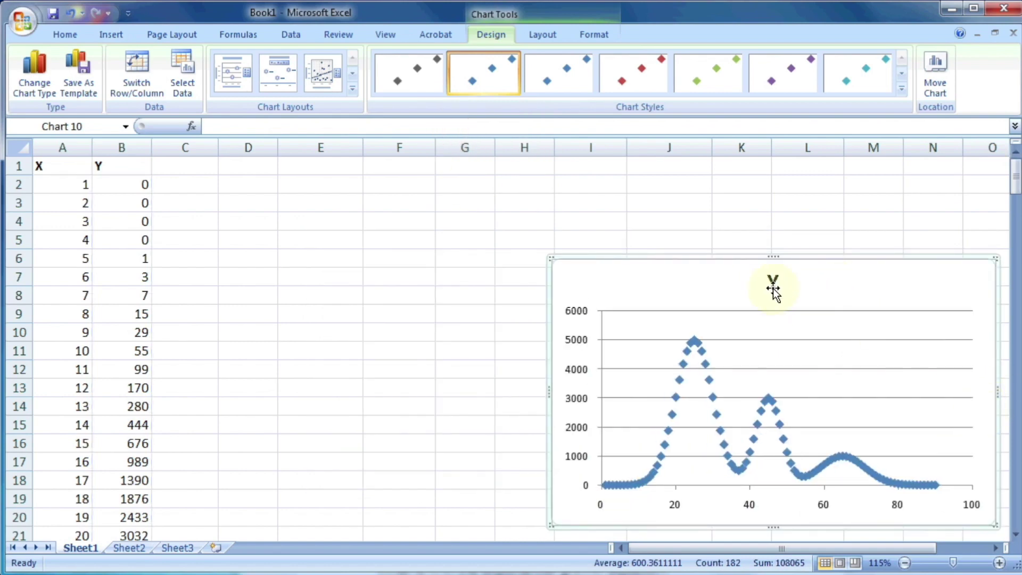
left_click(773, 283)
key("Delete")
Step: Change the data series markers to built-in circles
left_click(702, 340)
right_click(704, 345)
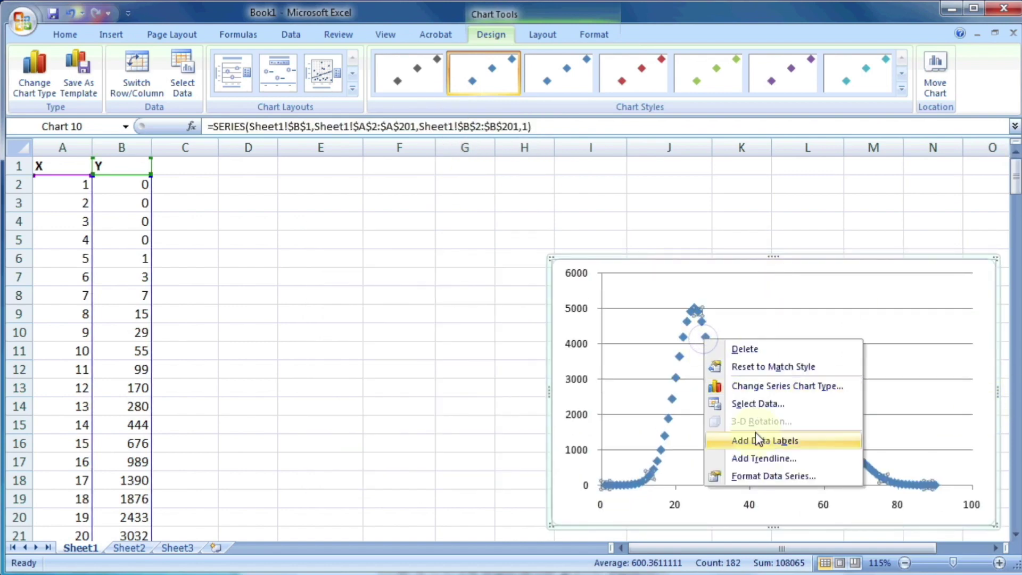
left_click(751, 473)
left_click(201, 125)
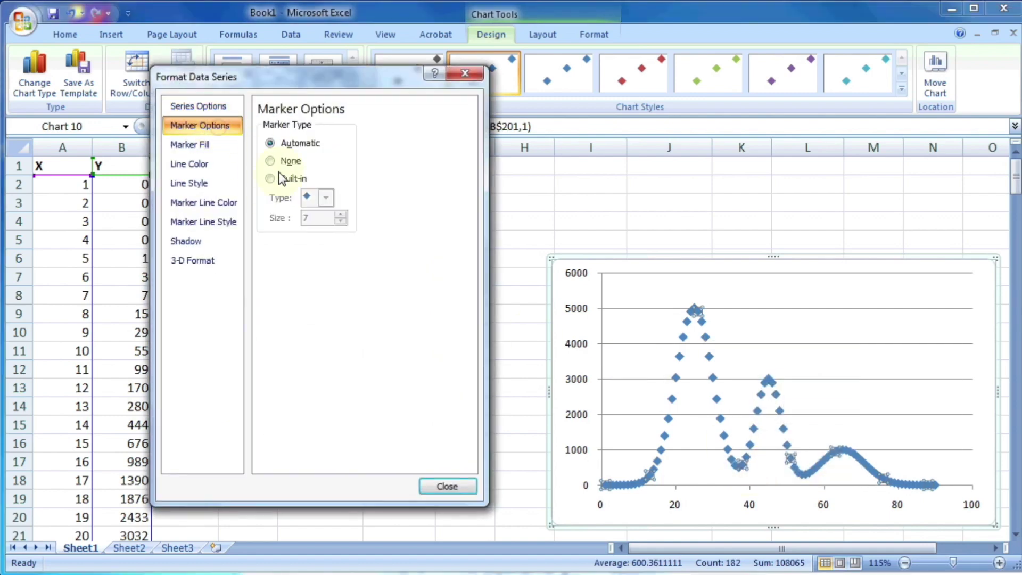
left_click(270, 179)
left_click(325, 197)
left_click(308, 322)
Step: Give the circle markers a solid red fill with no outline
left_click(191, 145)
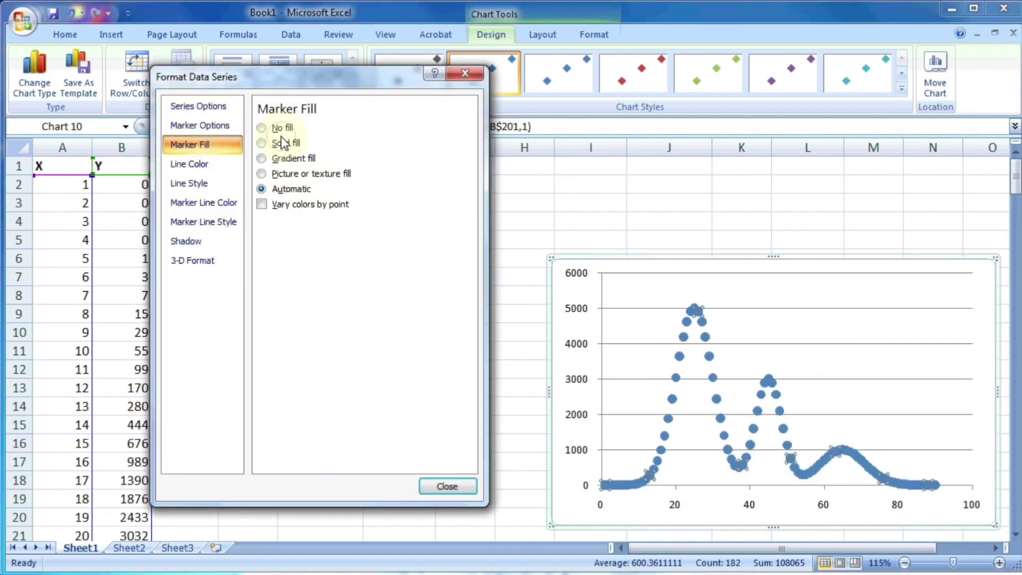
left_click(261, 143)
left_click(203, 202)
left_click(262, 129)
left_click(446, 485)
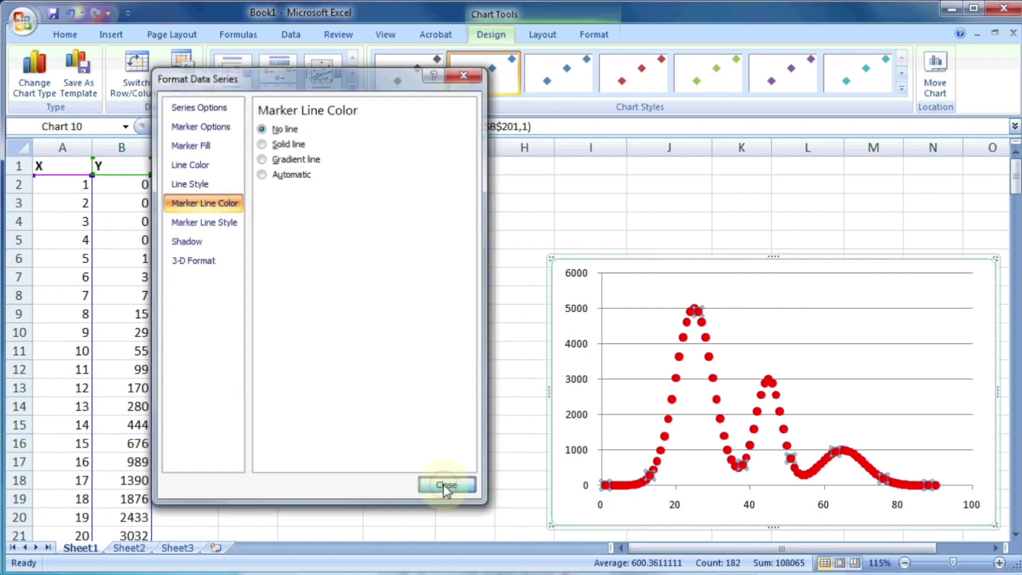
left_click(928, 279)
left_click(935, 483)
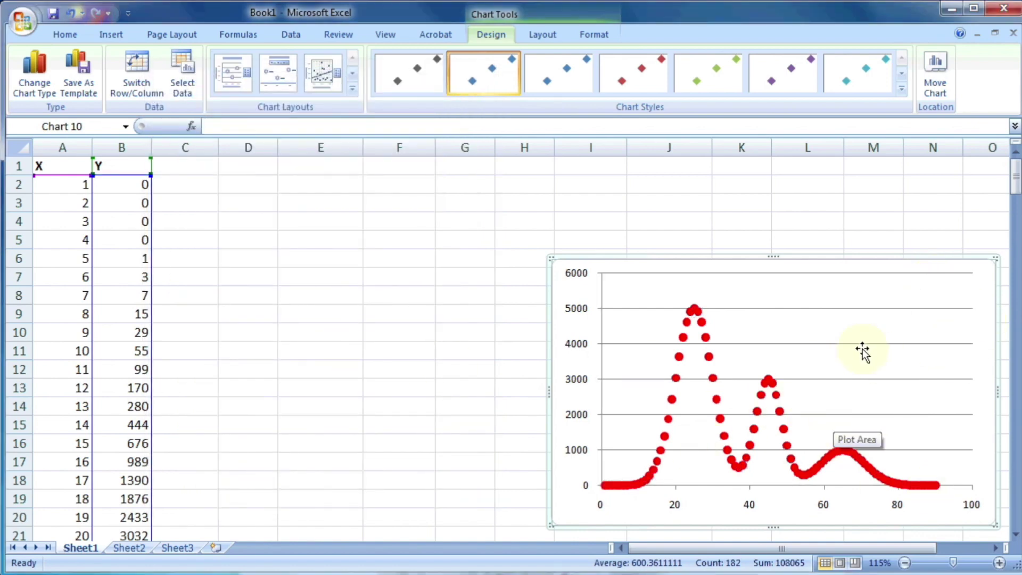
left_click(198, 169)
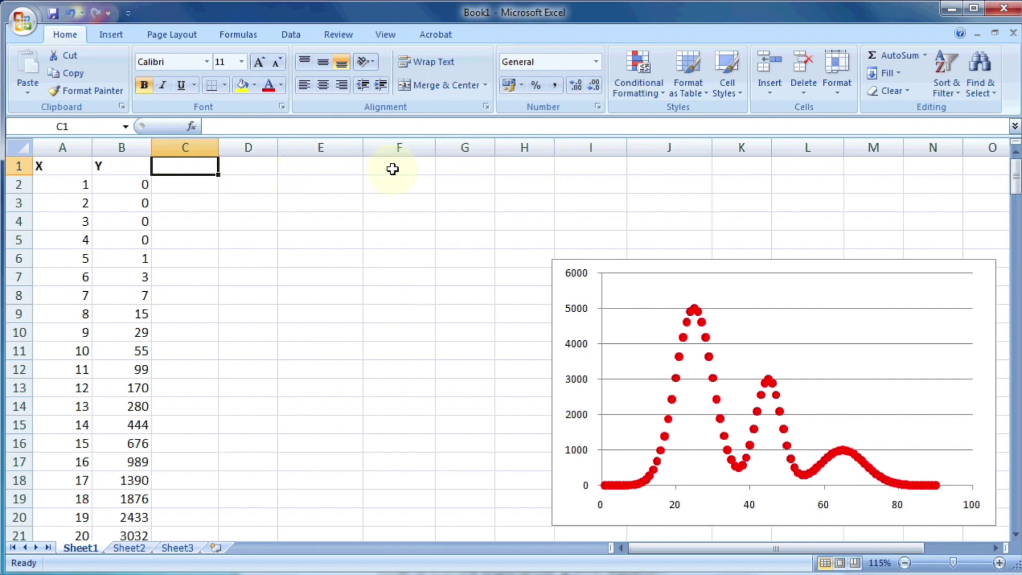
Step: Enter the 'Peak 1' heading with A =, B =, C = labels in I1:I4
left_click(582, 167)
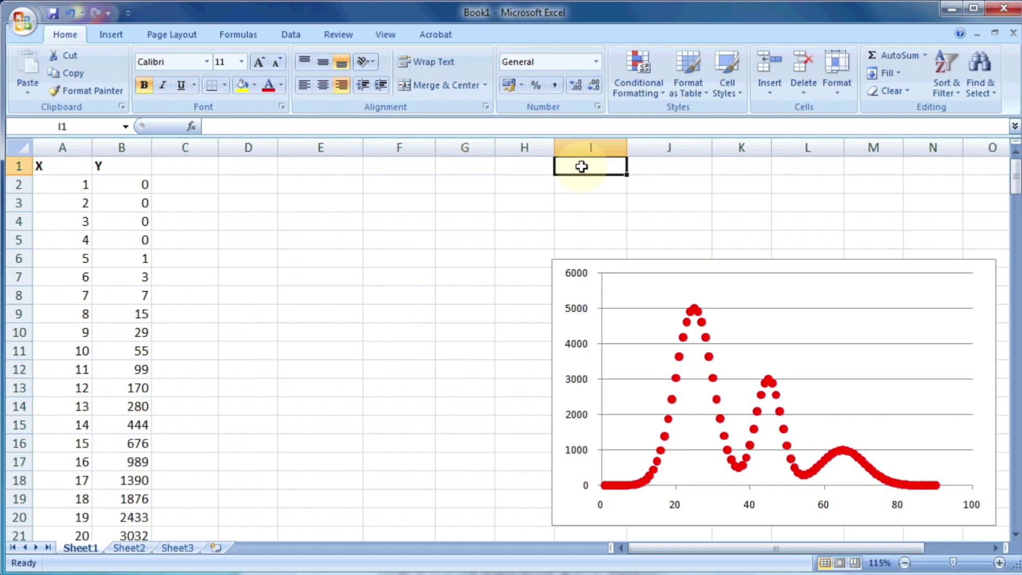
type("Peak 1")
key("Return")
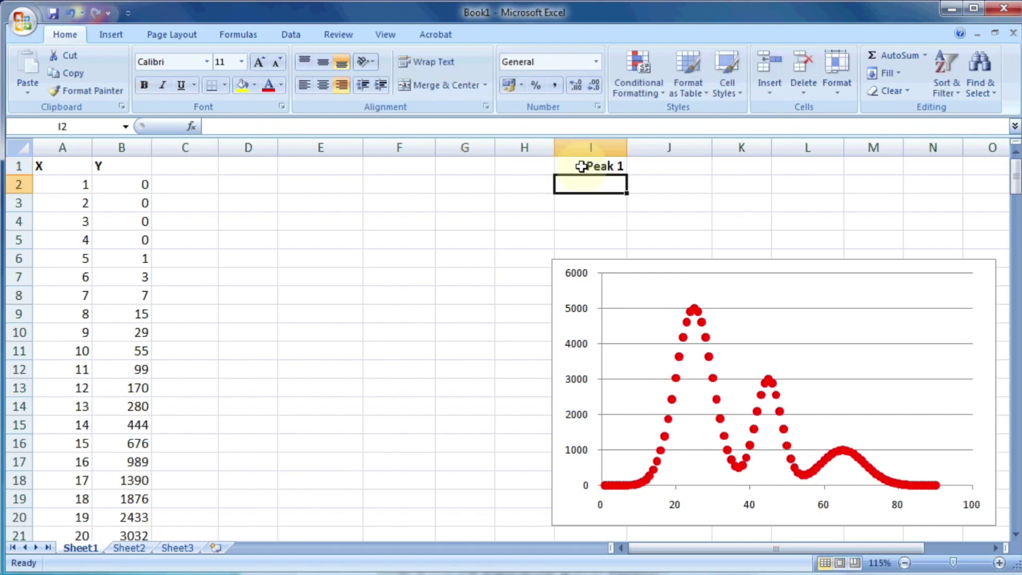
type("A =")
key("Return")
type("B =")
key("Return")
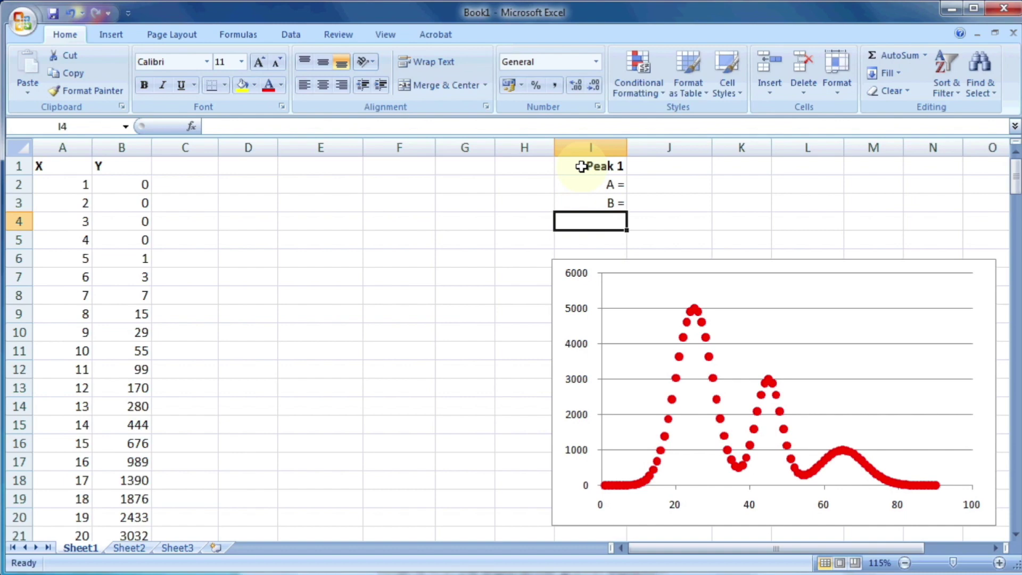
type("C =")
Step: Right-align the Peak 1 label block
left_click(587, 166)
left_click_drag(587, 166, 591, 222)
left_click(341, 84)
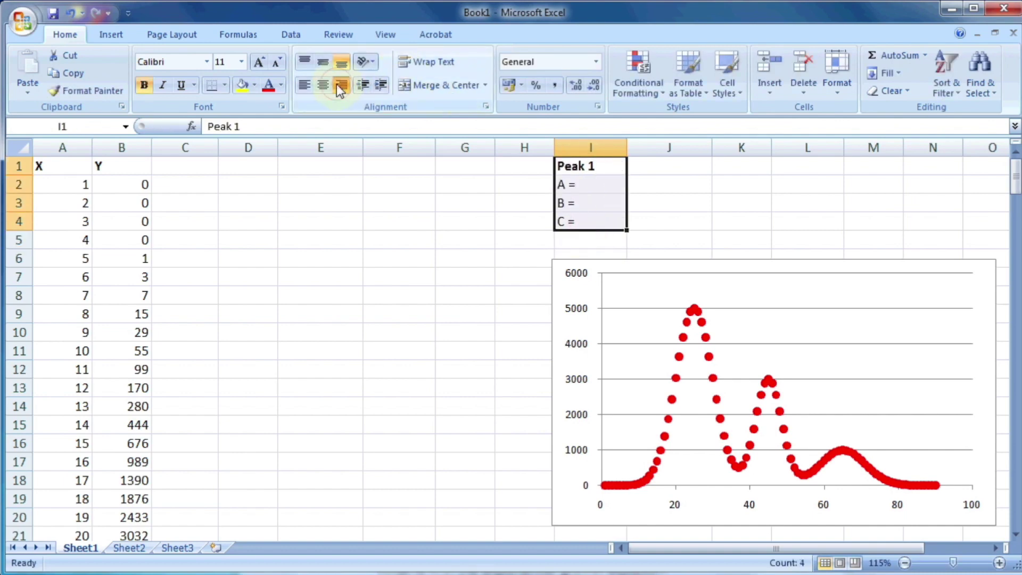
left_click(341, 85)
left_click(658, 182)
Step: Copy the Peak 1 label block to K1:K4
left_click_drag(594, 166, 595, 224)
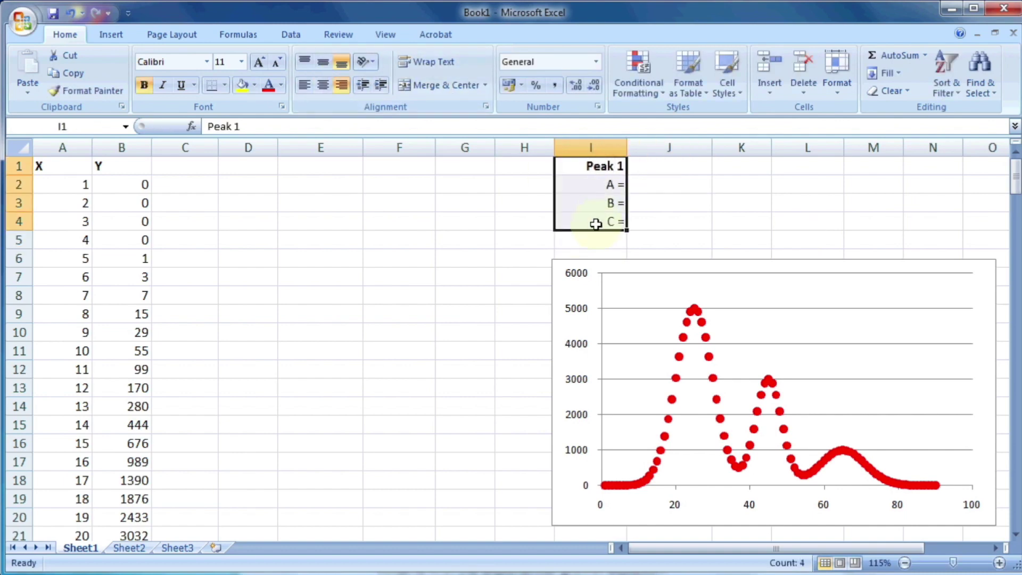
right_click(596, 223)
left_click(634, 242)
left_click(742, 166)
right_click(745, 166)
left_click(762, 213)
double_click(866, 168)
right_click(869, 175)
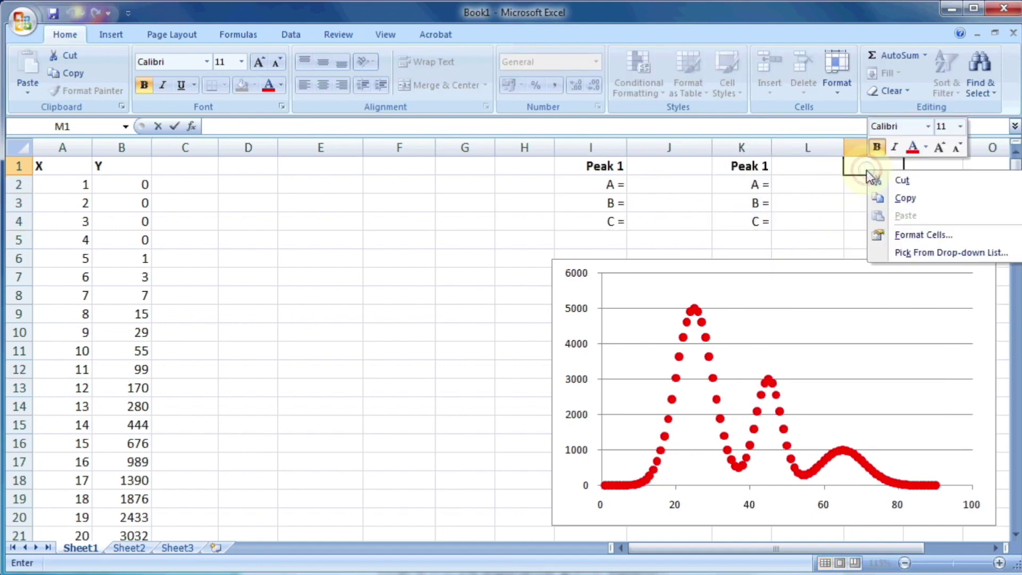
left_click_drag(869, 175, 863, 210)
right_click(873, 163)
Step: Copy the label block to M1:M4 and rename its heading 'Peak 3'
left_click_drag(742, 166, 740, 213)
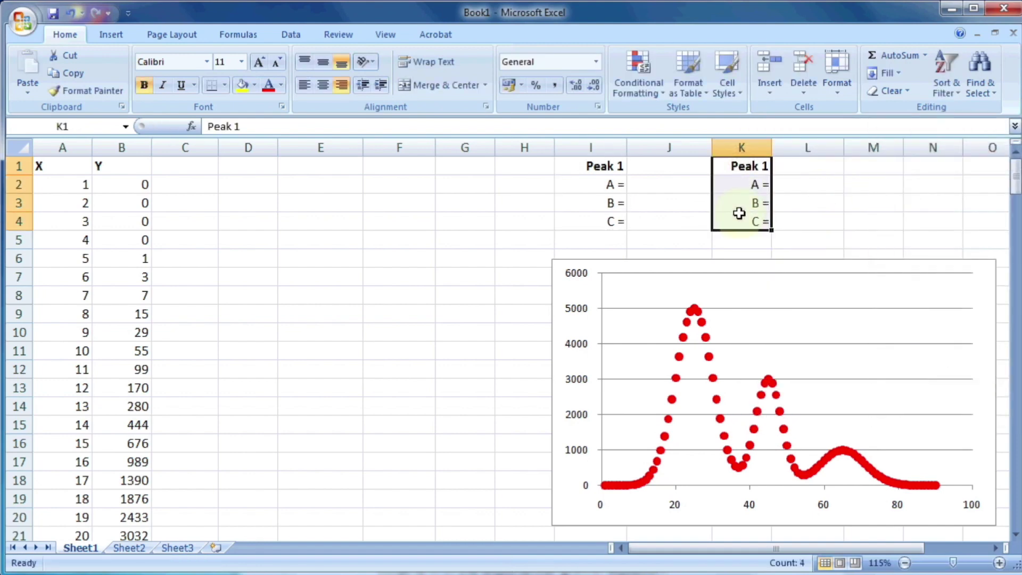
right_click(739, 213)
left_click(769, 239)
right_click(852, 165)
left_click(878, 216)
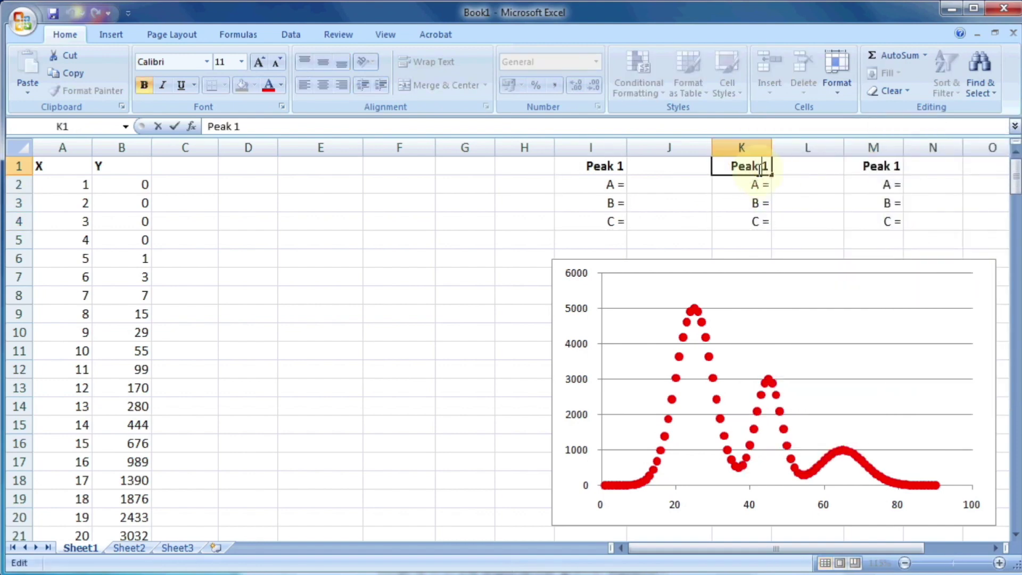
double_click(899, 168)
key("Return")
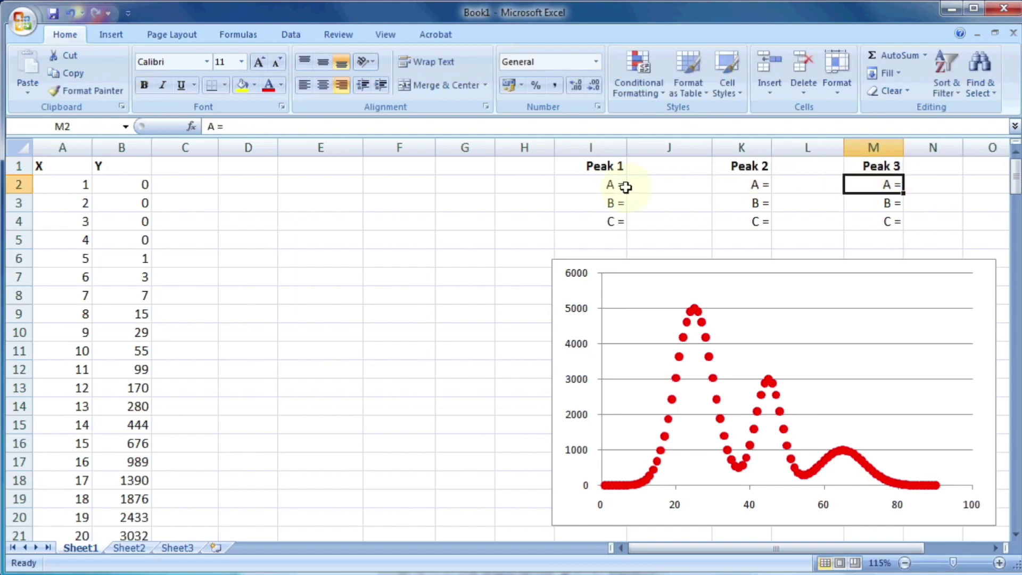
Step: Enter starting values 1, 2 and 3 for the Peak 1, Peak 2 and Peak 3 parameters
left_click(639, 189)
type("1")
key("Return")
type("1")
key("Return")
type("1")
key("Up")
key("Right")
key("Right")
key("Up")
type("2 2 2")
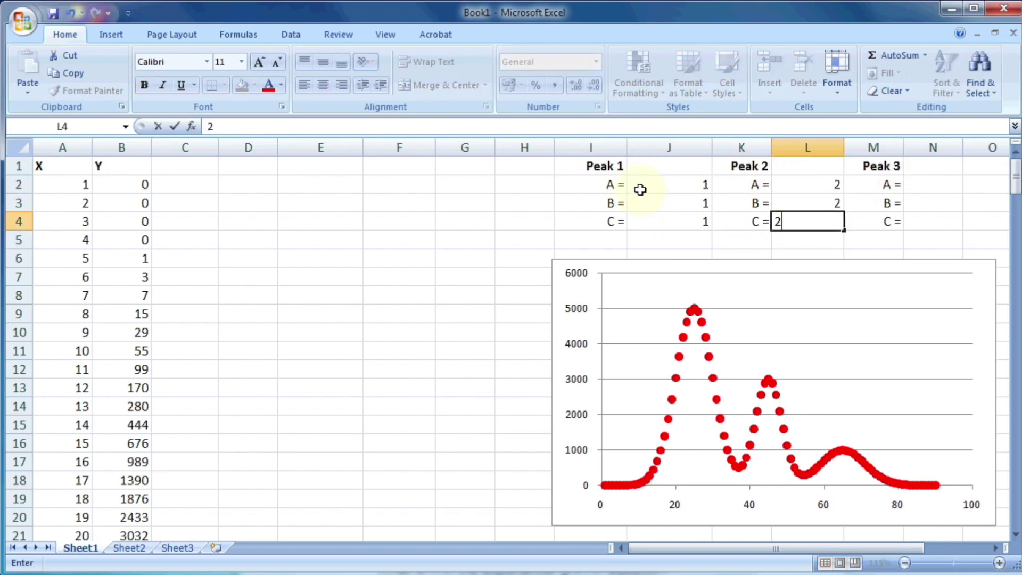
key("Return")
left_click(940, 185)
type("3 3")
key("Return")
Step: Enter the headings Peak1, Peak2 and Peak3 in cells C1 to E1
type("3")
key("Return")
left_click(195, 166)
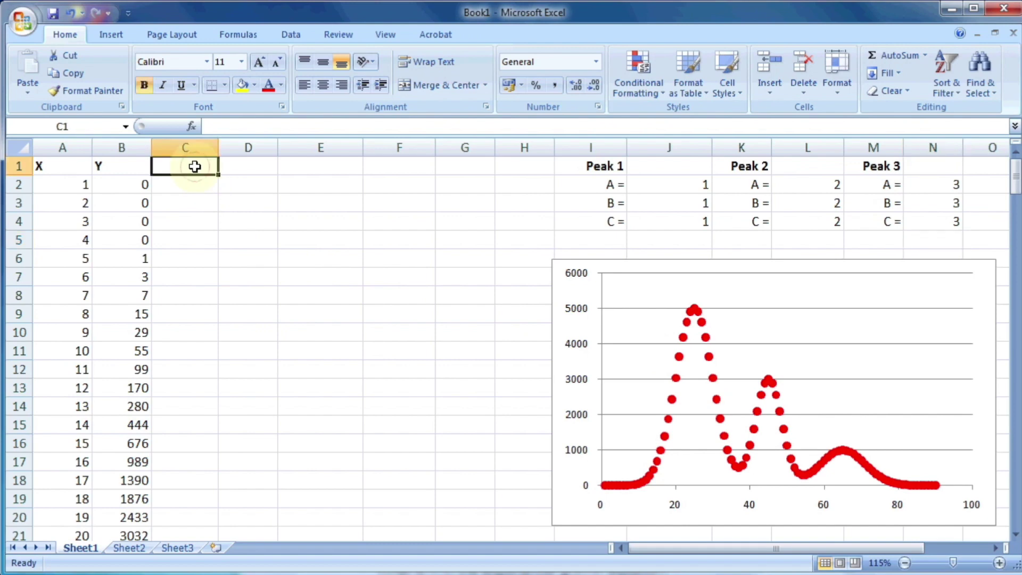
type("Peak1")
key("Tab")
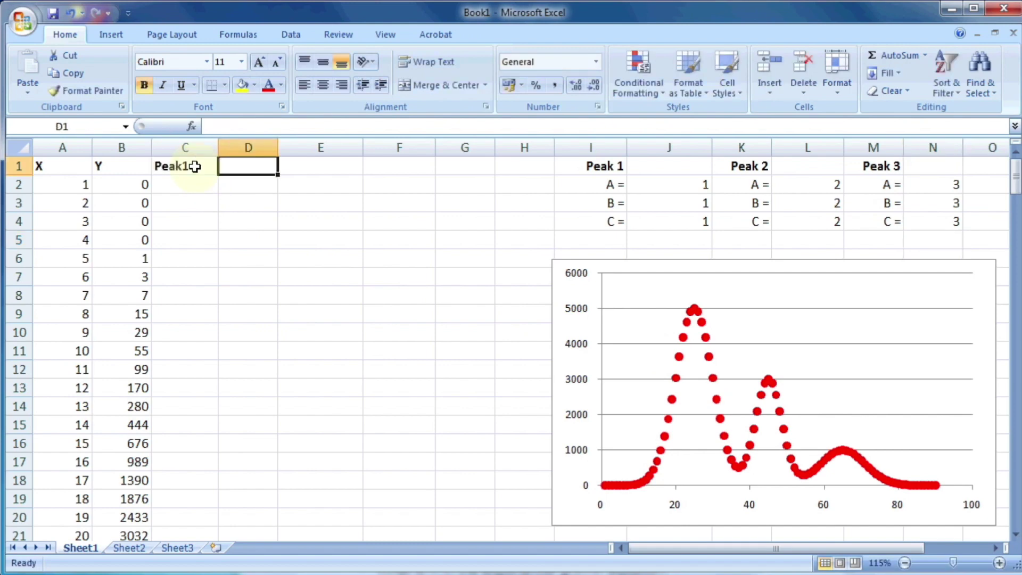
type("Peak2")
key("Tab")
type("Pe")
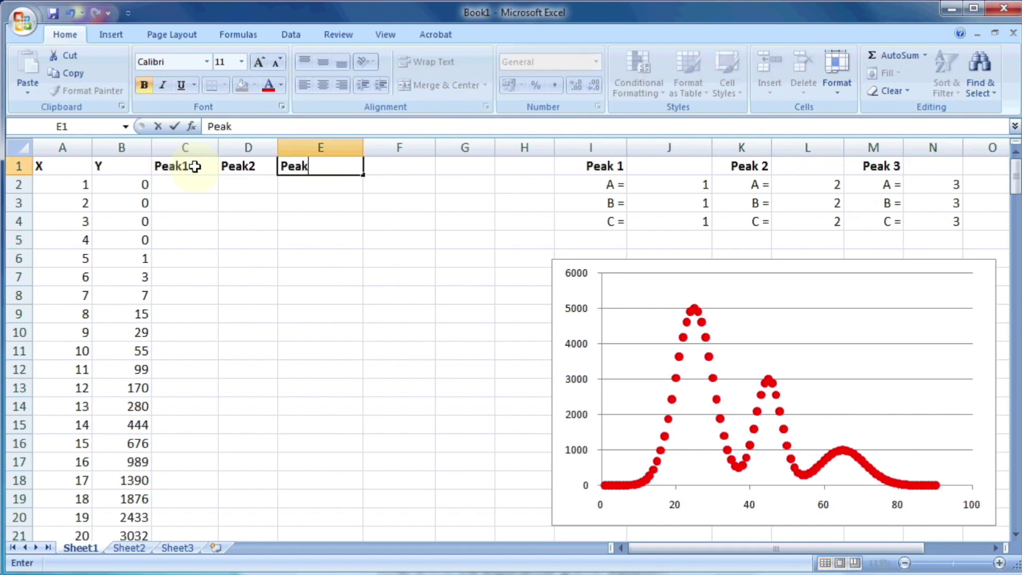
type("ak3")
key("Return")
Step: Add the Fit heading in F1 and Chi sq in G1, then begin a formula in C2
left_click(401, 169)
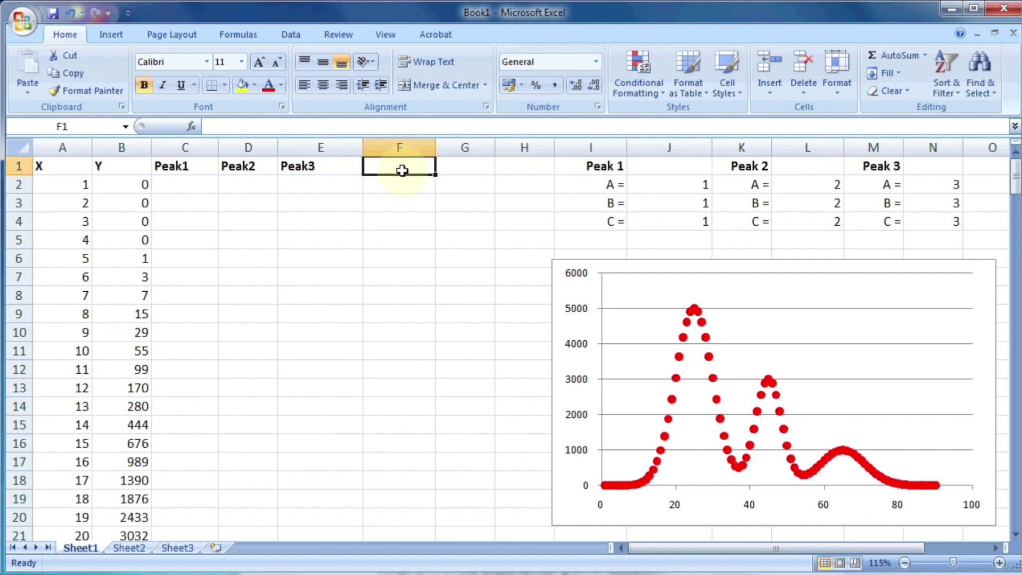
type("Fit")
key("Tab")
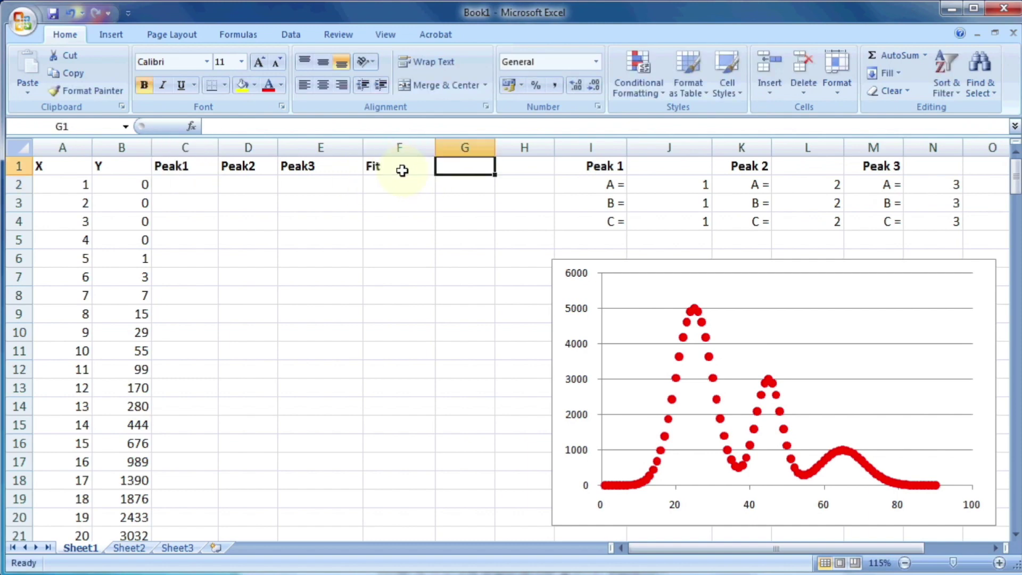
type("Chi sq")
key("Return")
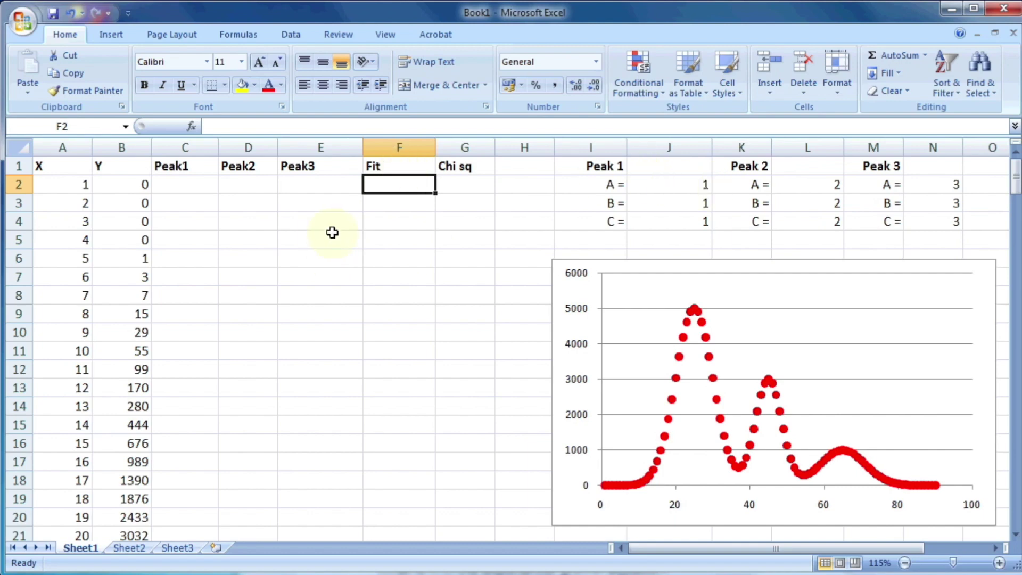
left_click(201, 184)
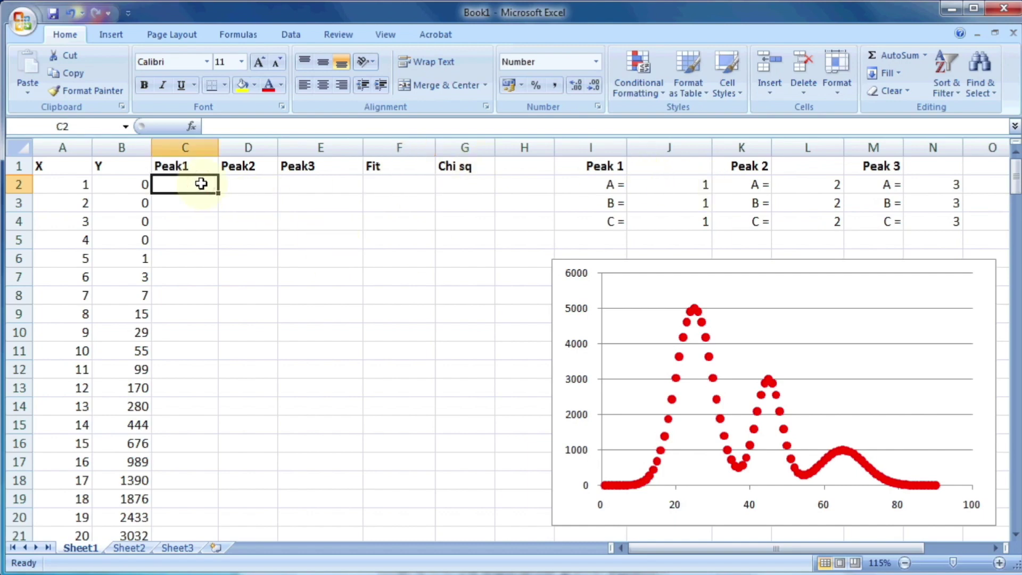
type("=")
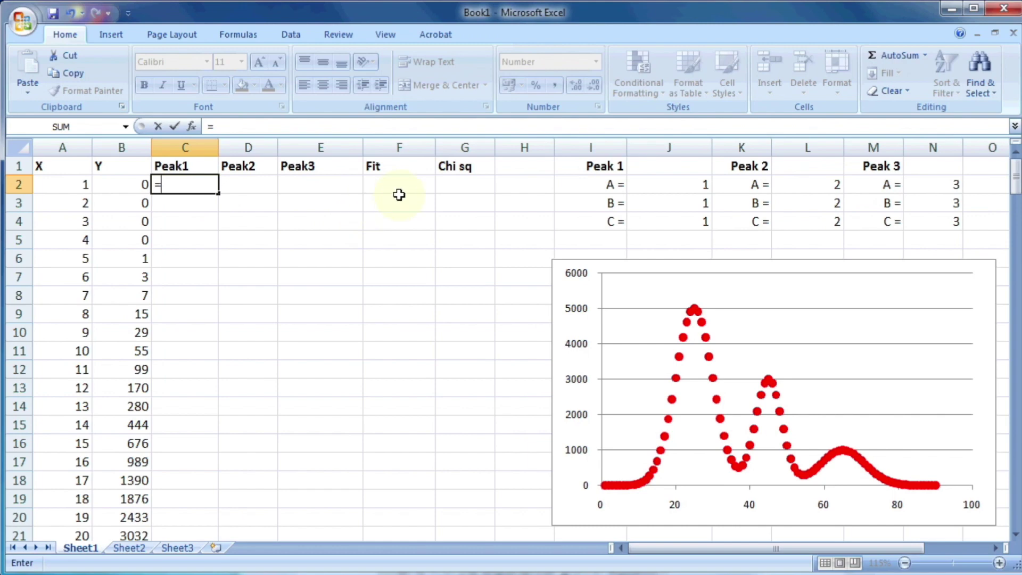
Step: Build the Gaussian formula in C2 using J2, A2, J3 and J4
left_click(666, 185)
type("*")
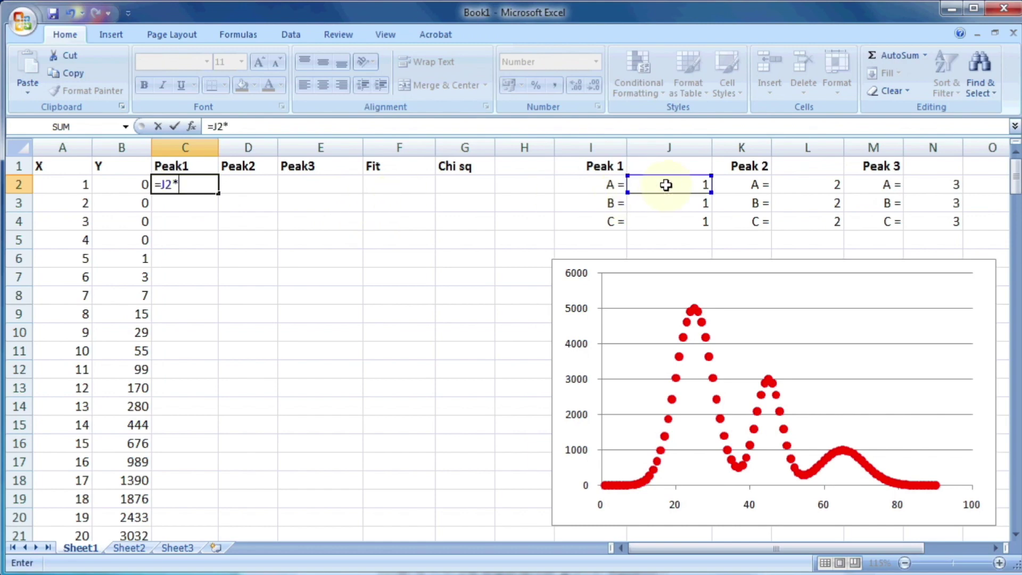
type("(exp(-((")
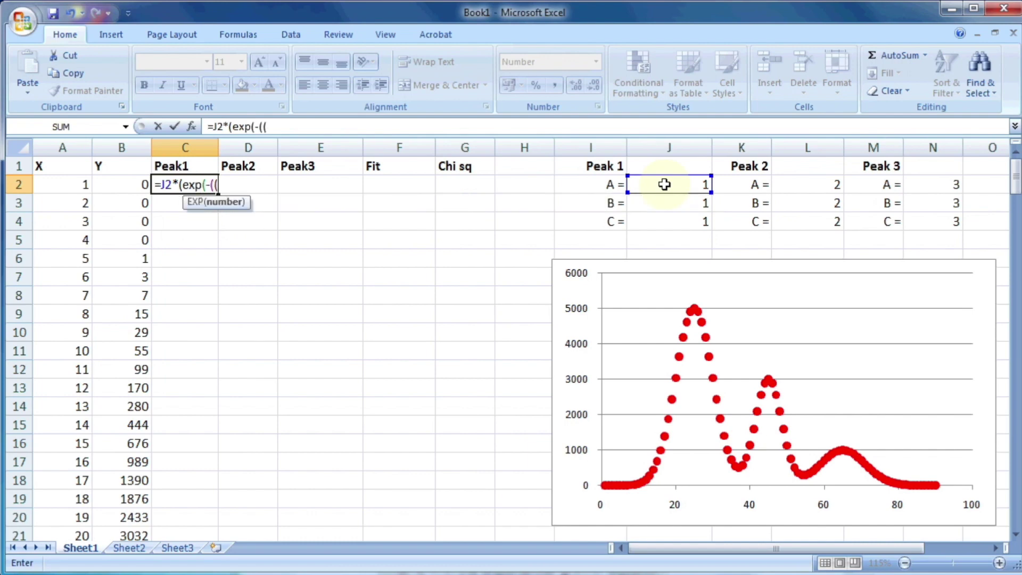
left_click(46, 188)
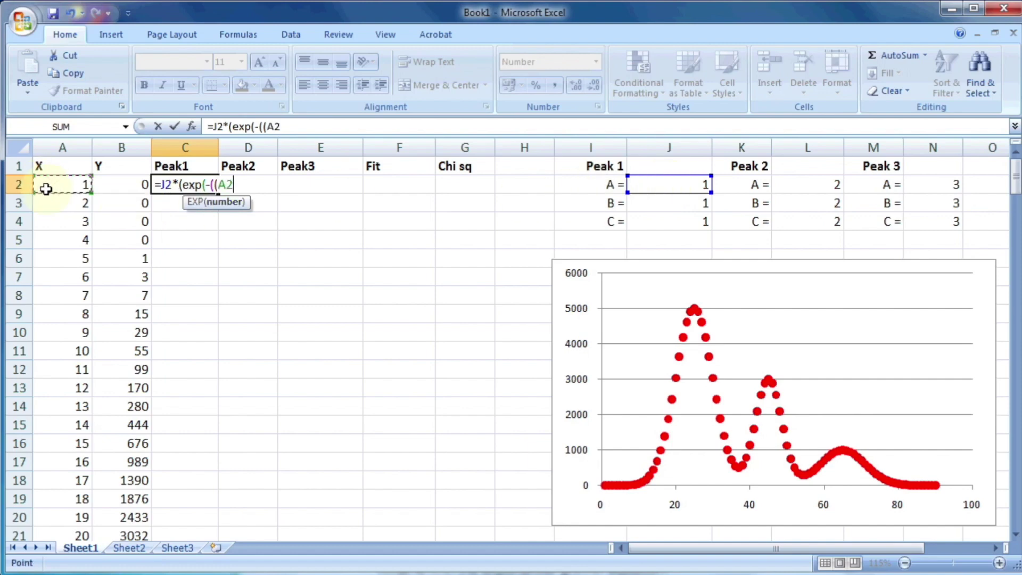
type("-")
left_click(685, 205)
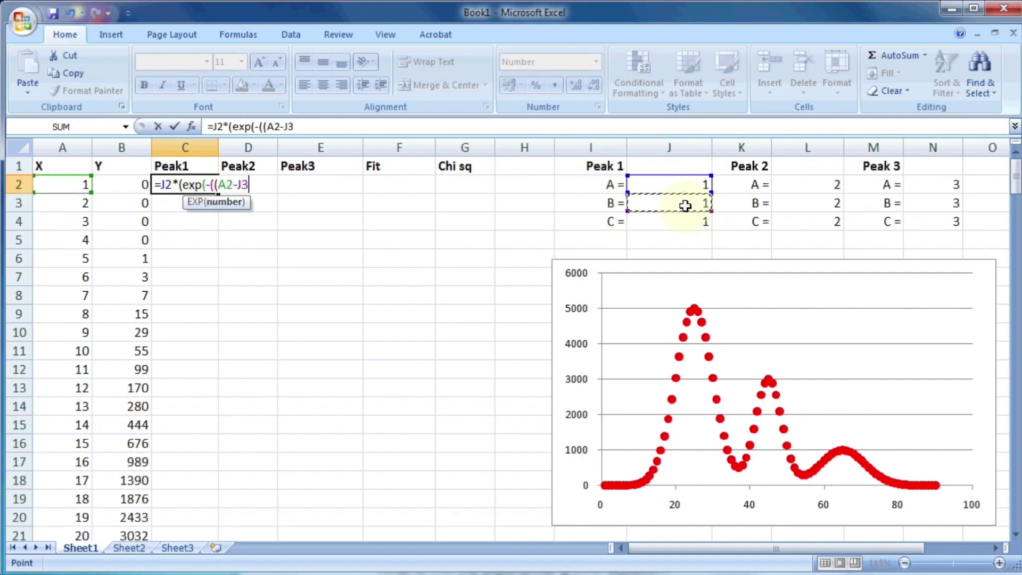
type(")^2)/")
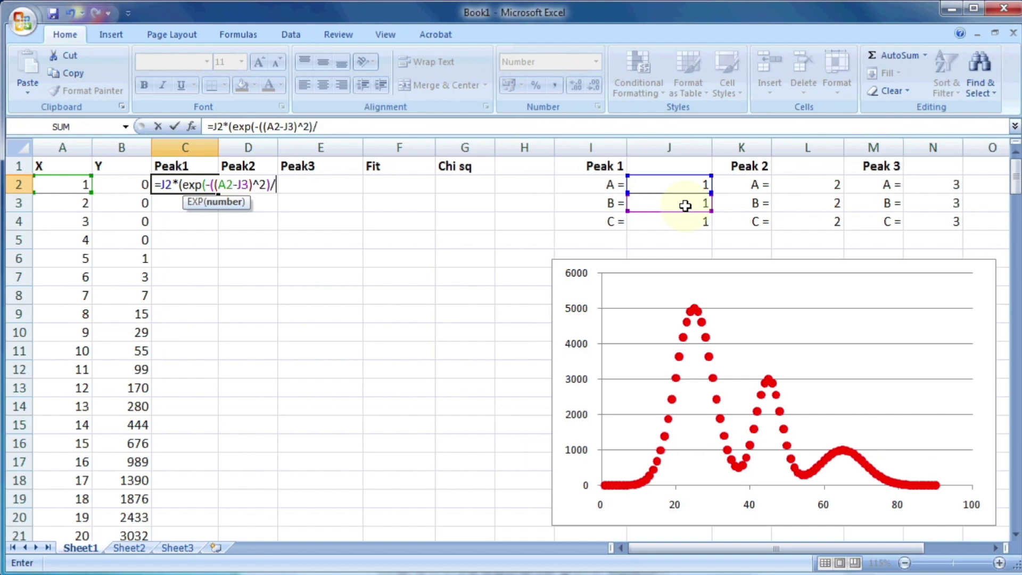
type("(2*")
left_click(687, 224)
type("^")
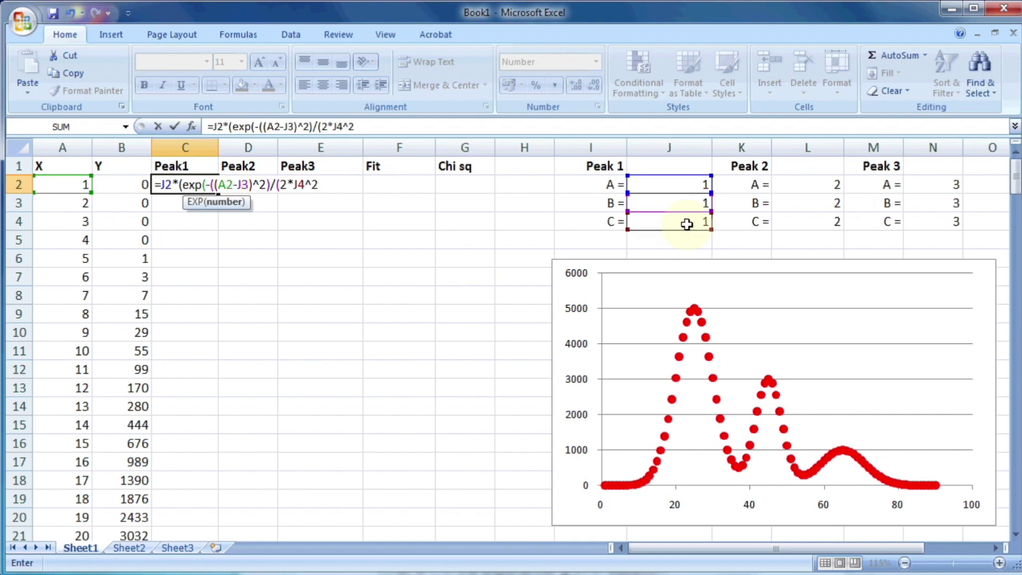
type("2)))")
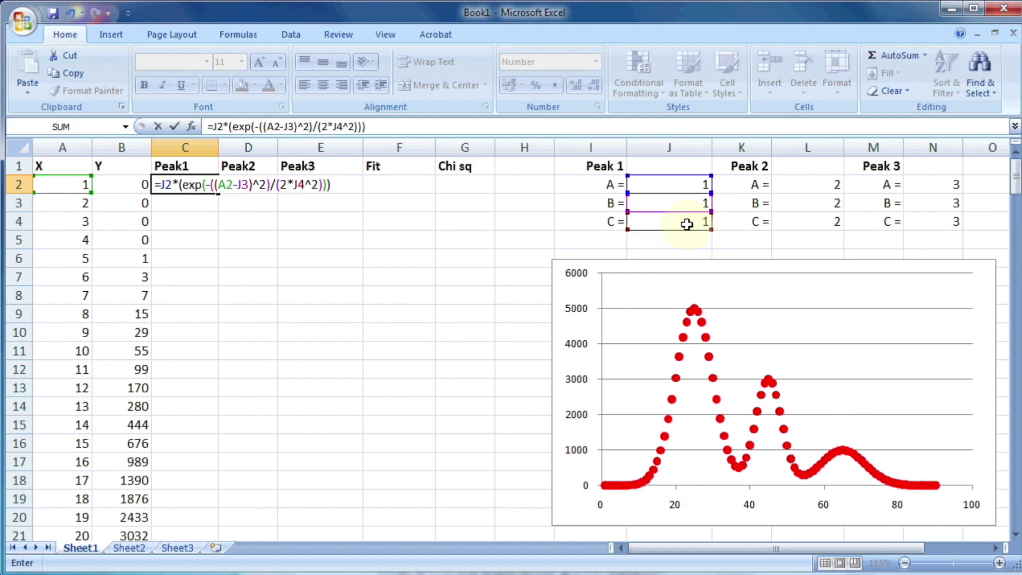
key("Return")
Step: Make the J references absolute: =$J$2*(EXP(-((A2-$J$3)^2)/(2*$J$4^2)))
left_click(201, 184)
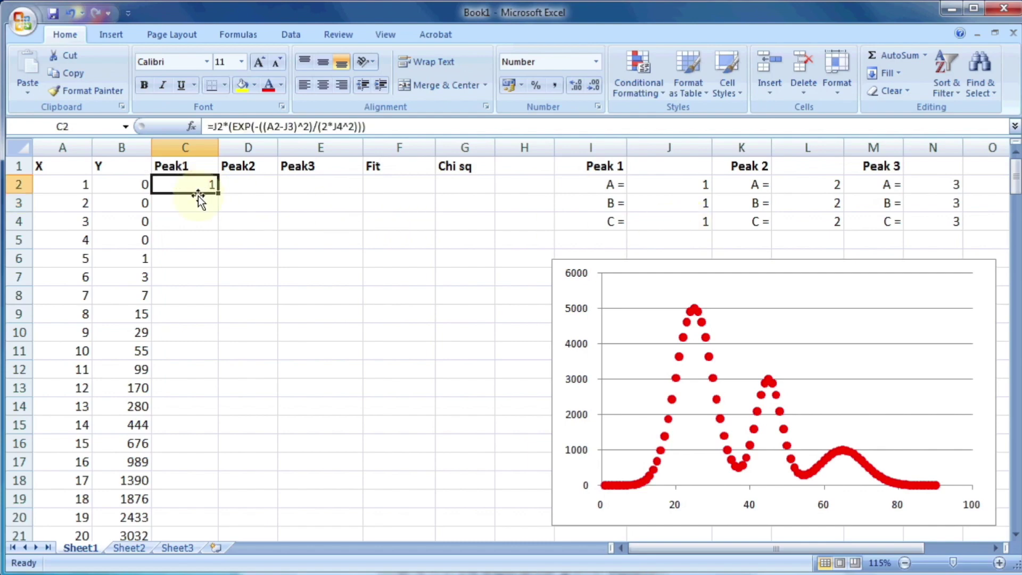
double_click(194, 184)
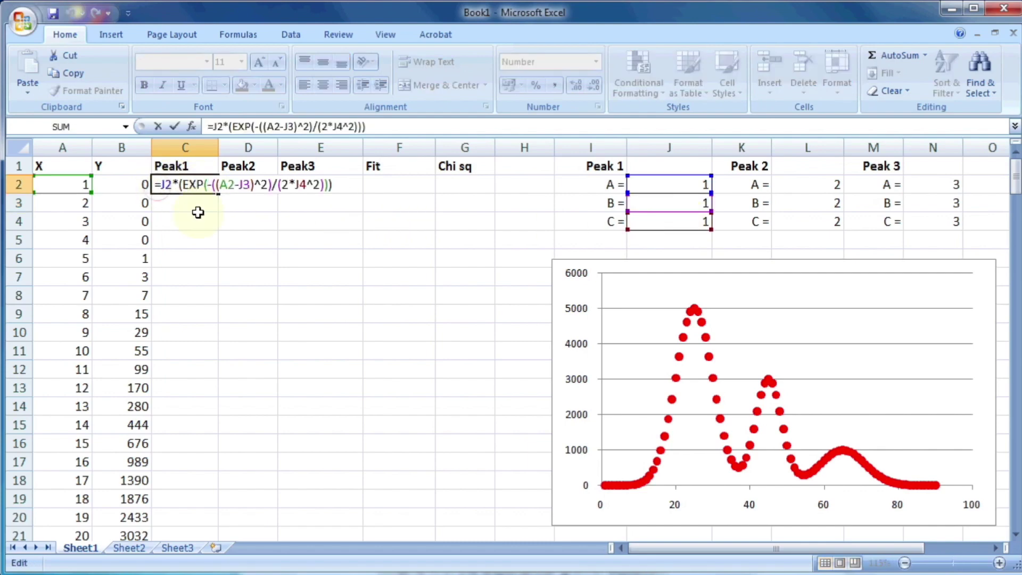
type("$J")
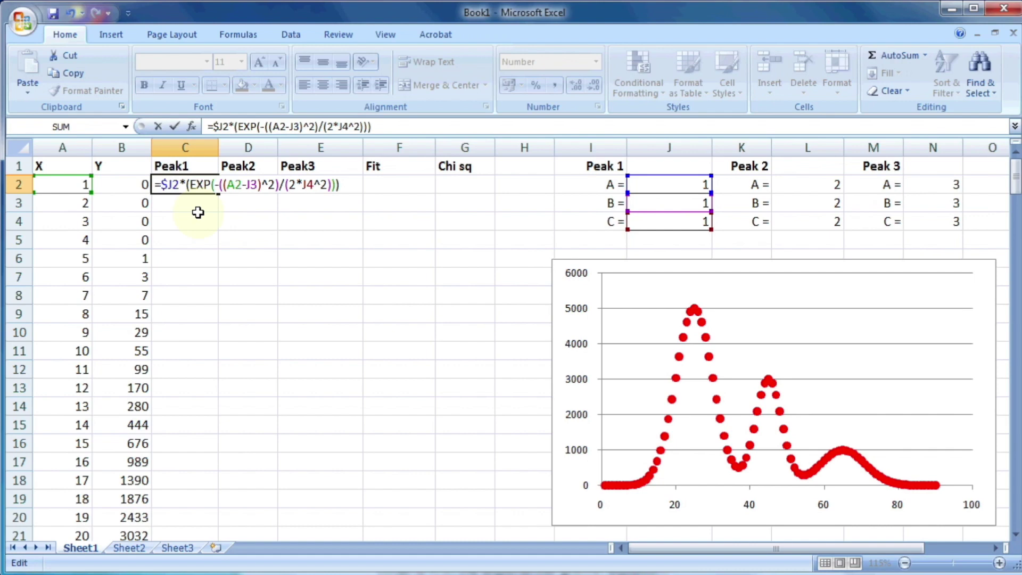
type("$")
key("Right")
key("Right")
key("Right")
key("Right")
key("Right")
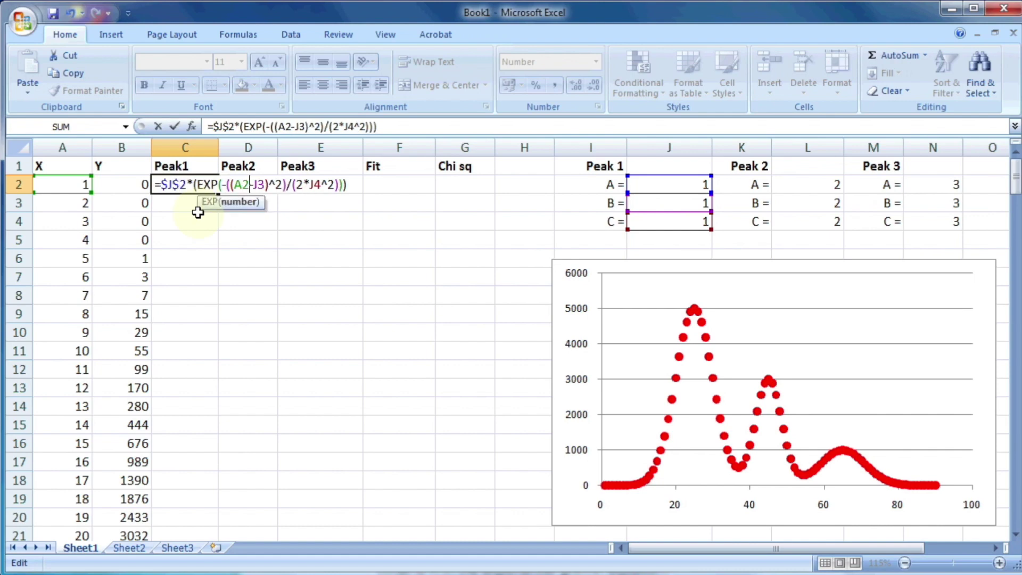
type("$J")
type("$J")
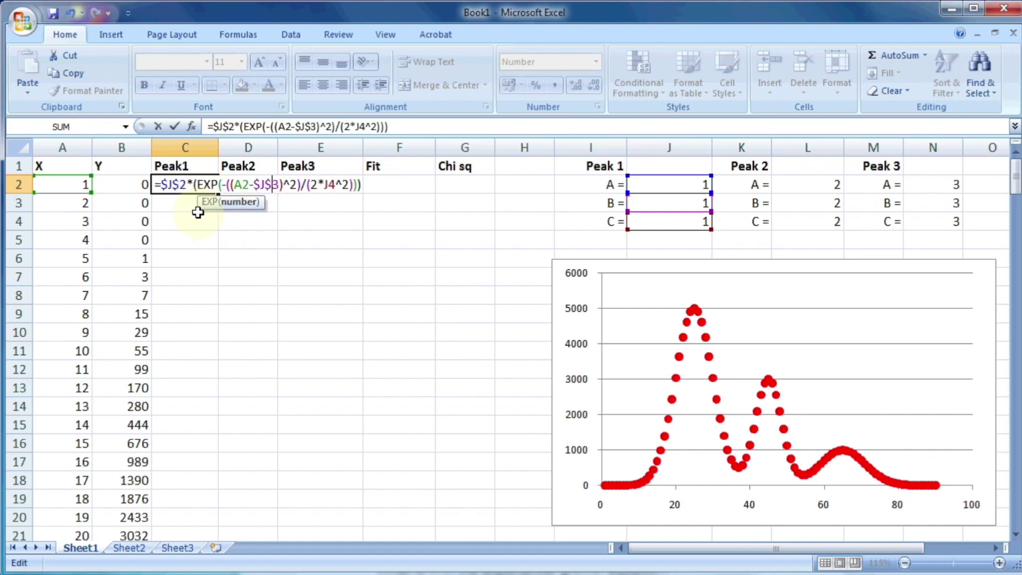
type("$")
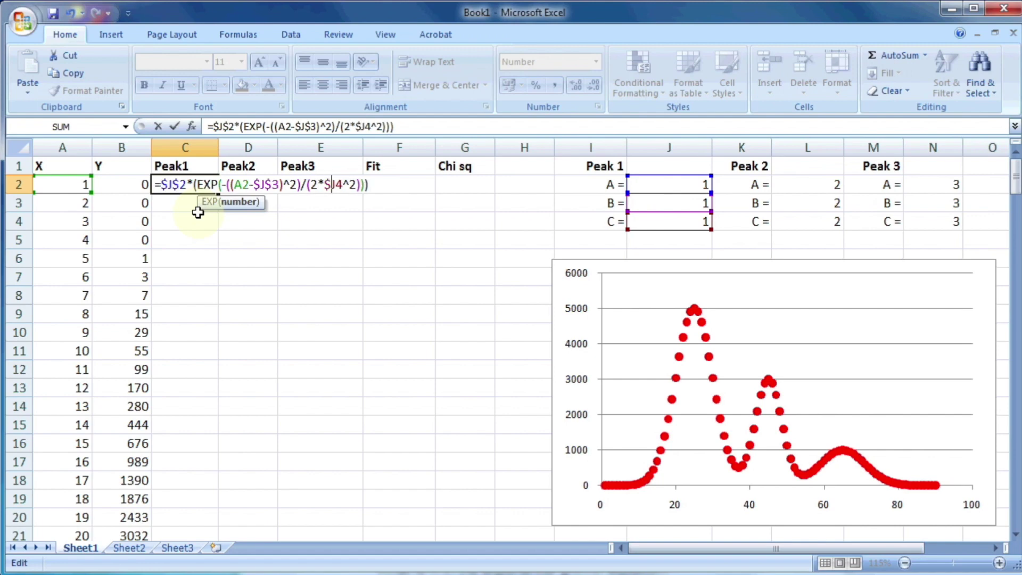
type("$")
key("Return")
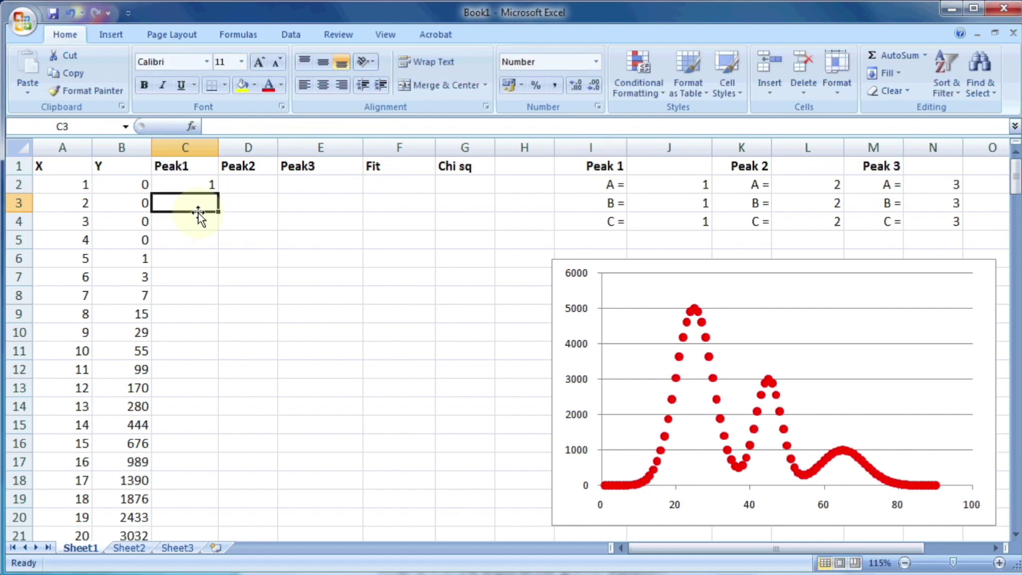
Step: Fill the Peak1 formula down the whole of column C
left_click(198, 184)
double_click(218, 193)
right_click(216, 195)
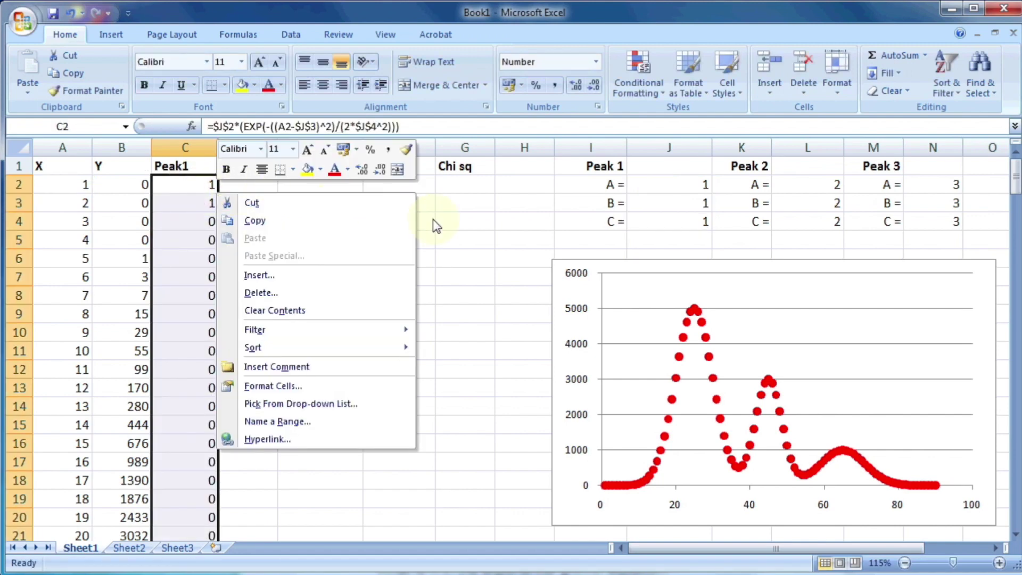
key("Escape")
Step: Add a new chart series named from C1 with X values A2:A91
scroll(198, 222, "down", 11)
scroll(176, 254, "up", 11)
right_click(853, 268)
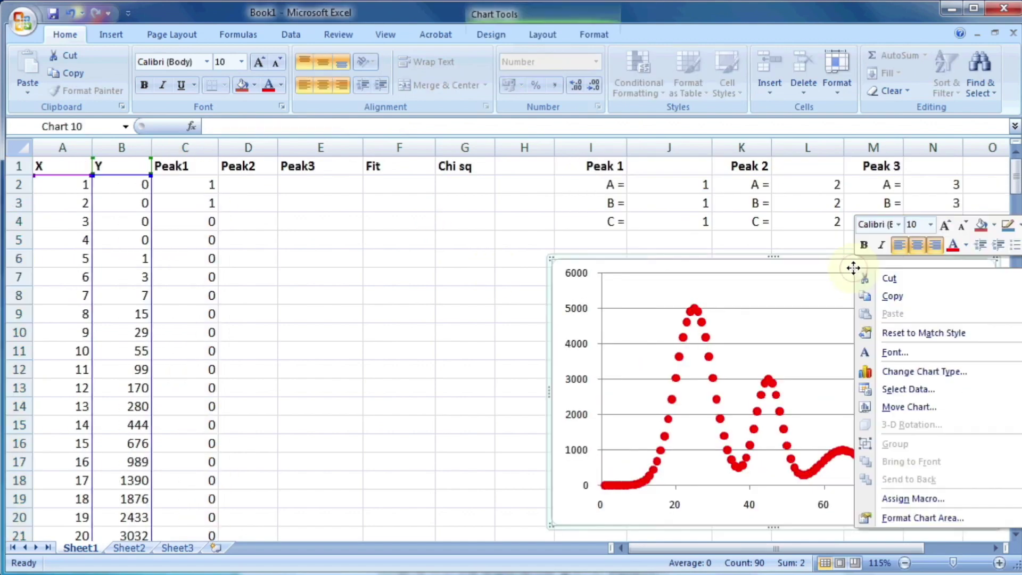
left_click(752, 274)
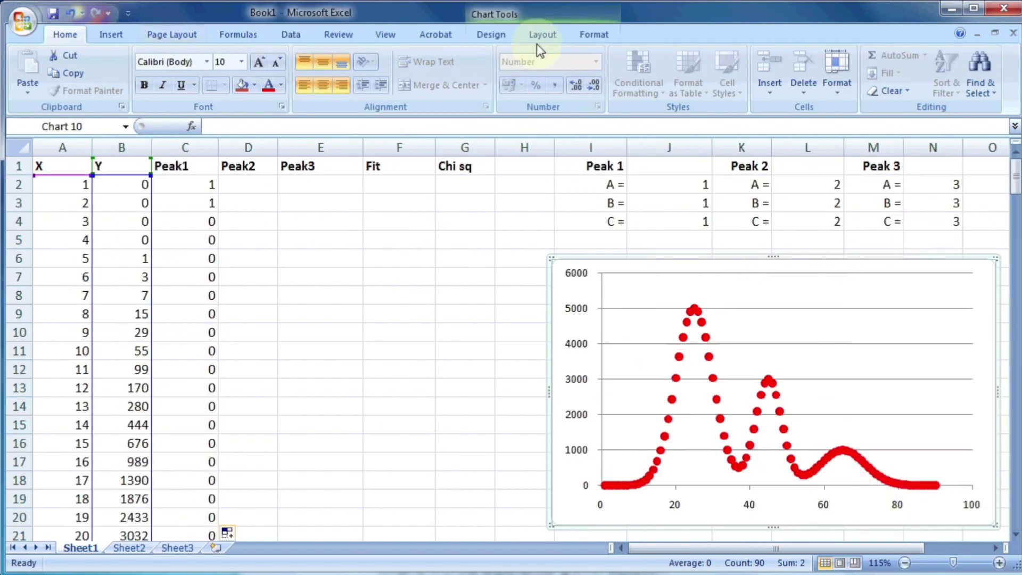
left_click(491, 34)
left_click(182, 74)
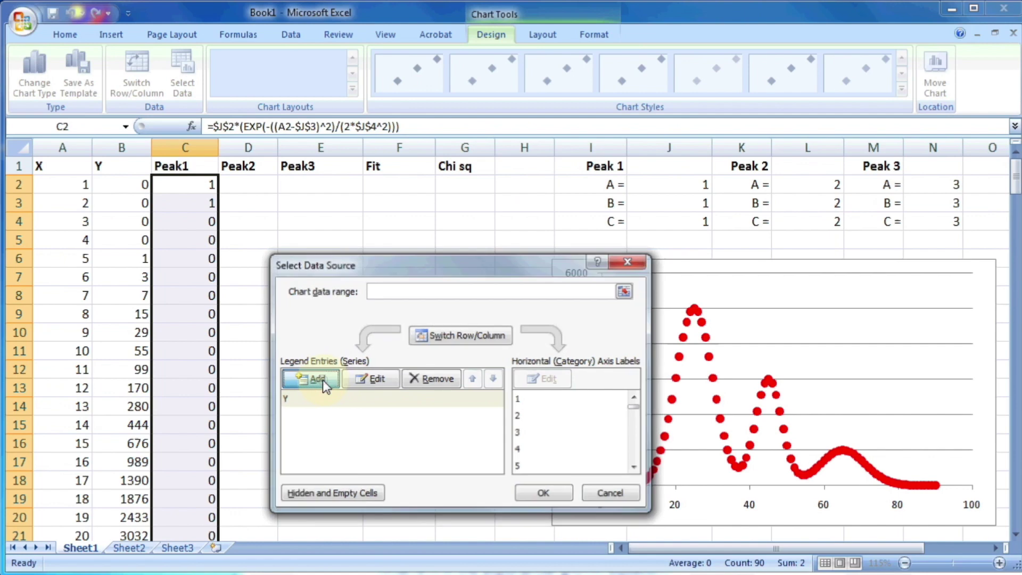
left_click(318, 378)
left_click(181, 166)
left_click(421, 387)
left_click(69, 187)
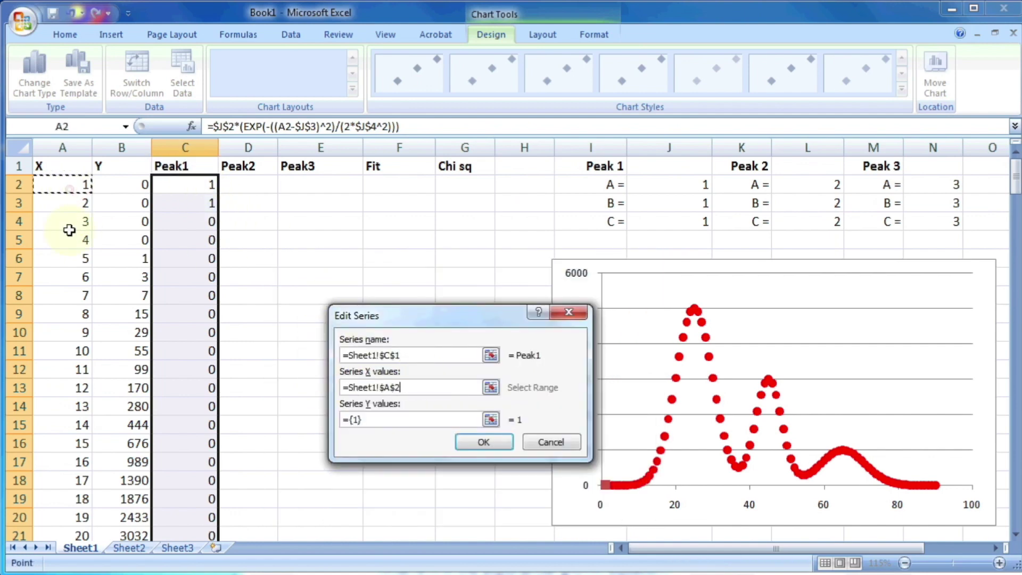
scroll(72, 267, "down", 20)
left_click(69, 389, "shift")
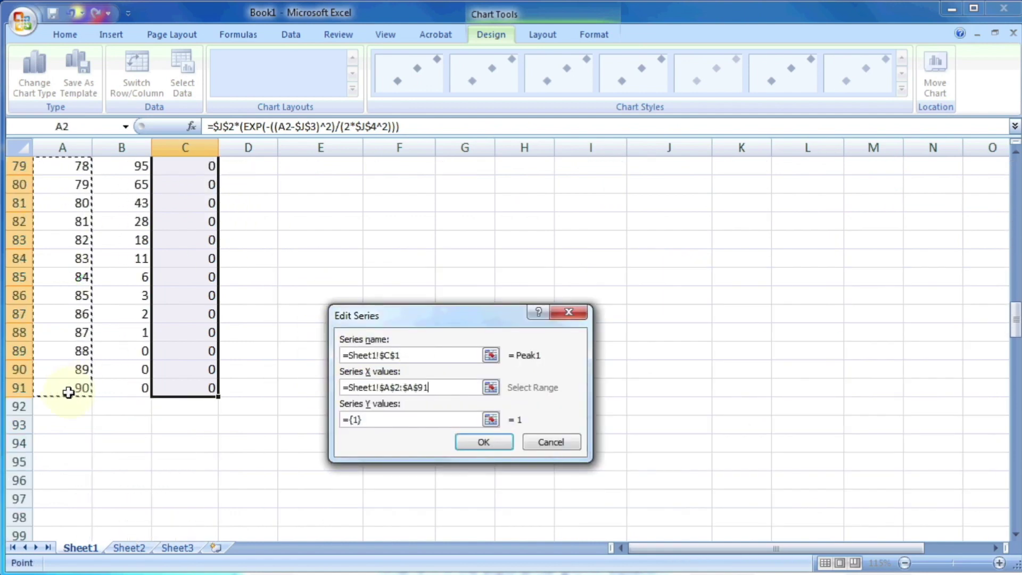
Step: Set the series Y values to C2:C91 and confirm the Peak1 series
left_click(490, 420)
left_click(204, 389)
scroll(203, 394, "up", 20)
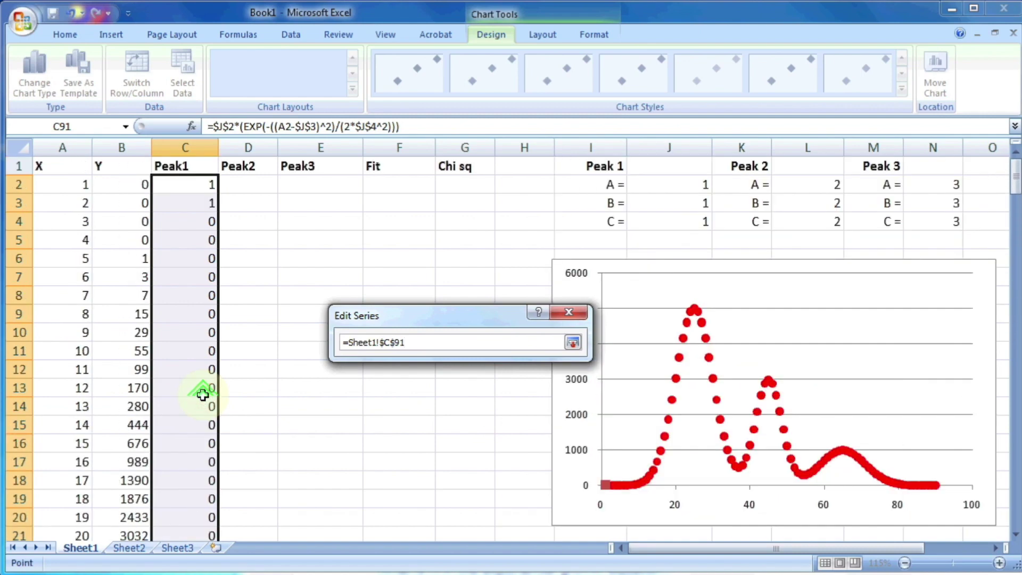
left_click(201, 186, "shift")
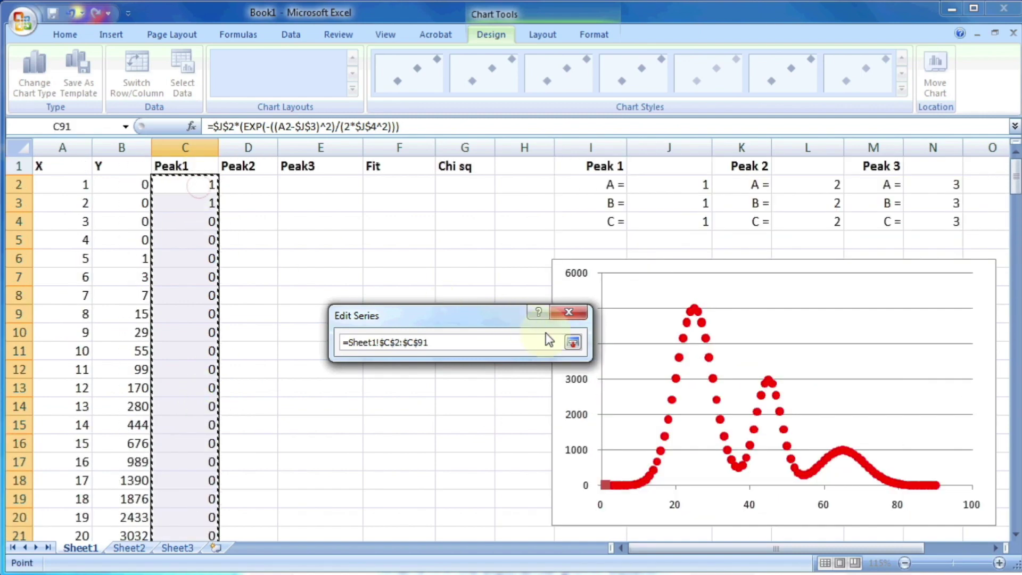
left_click(573, 343)
left_click(486, 440)
left_click(541, 492)
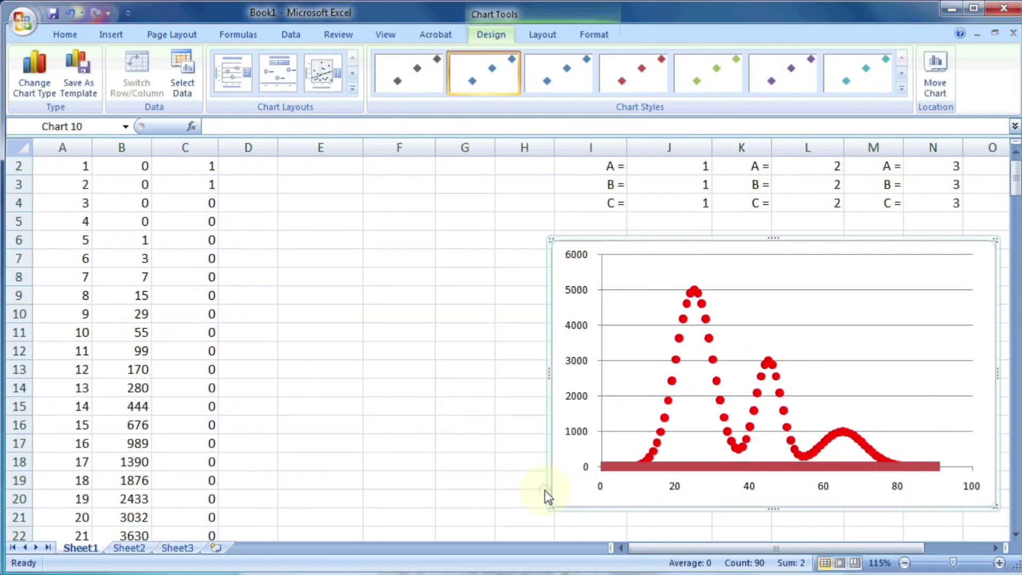
left_click(722, 463)
right_click(722, 463)
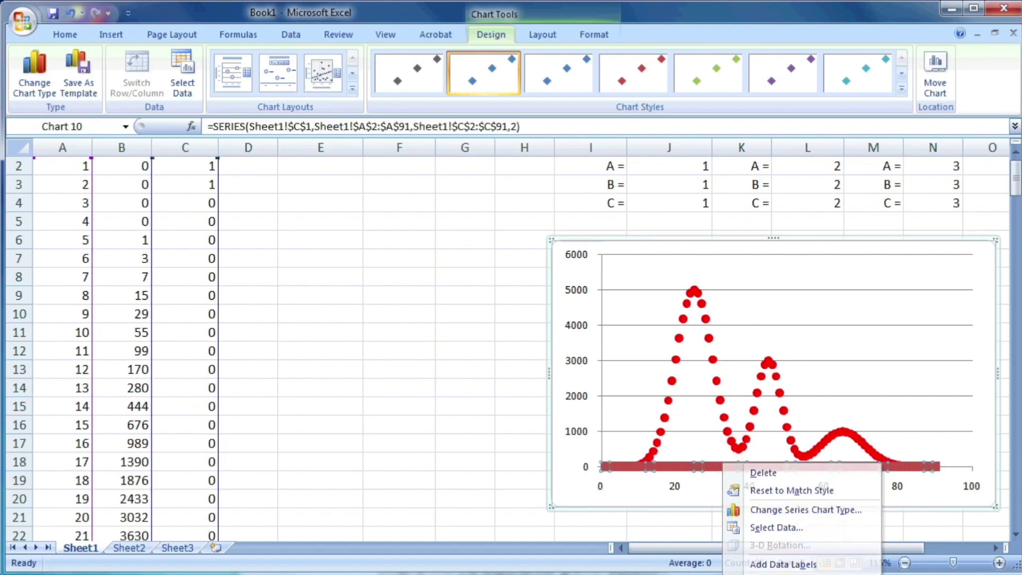
Step: Format the Peak1 series with a solid light green line
key("f")
key("Down")
key("Down")
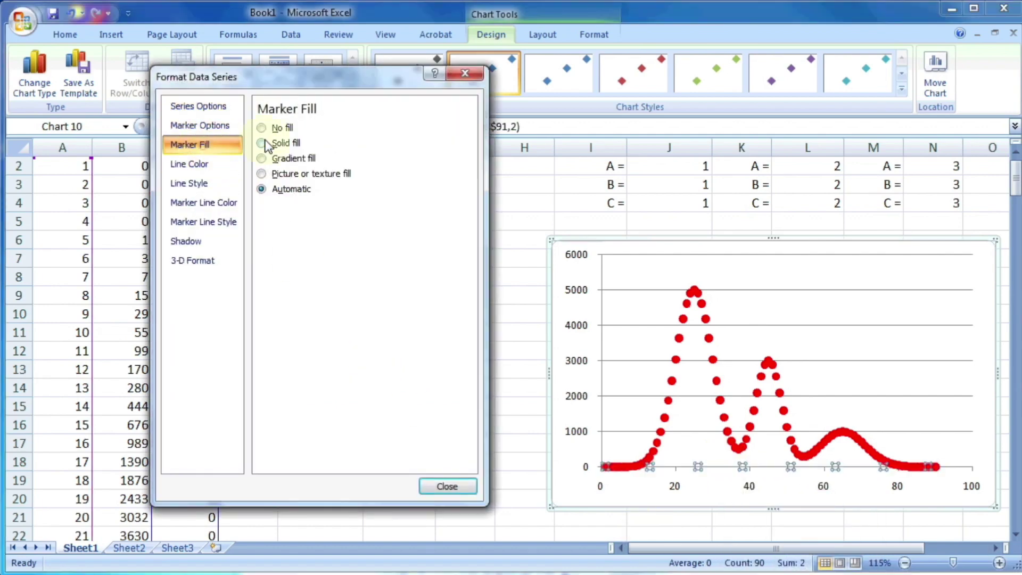
left_click(194, 164)
left_click(278, 143)
left_click(320, 194)
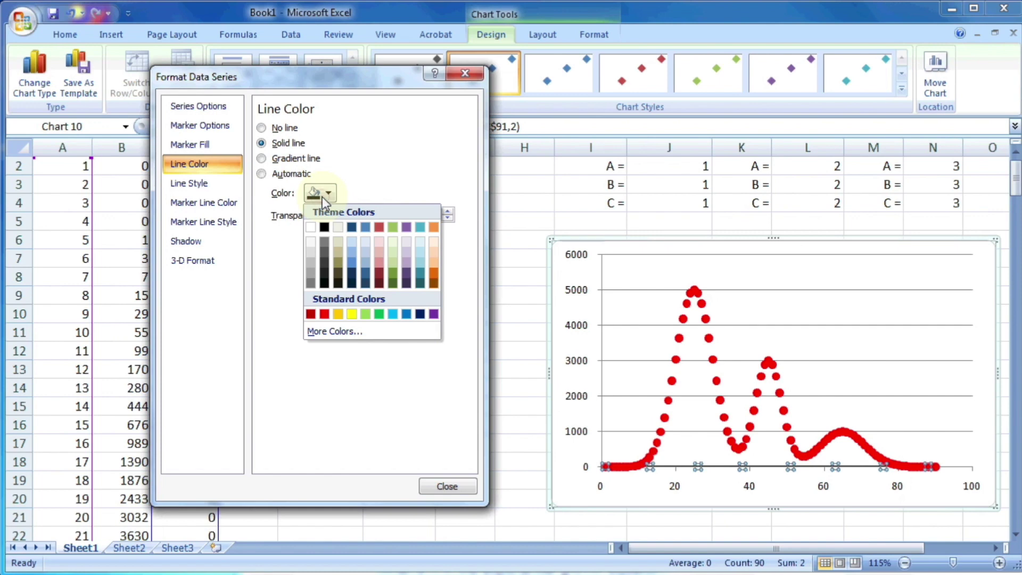
left_click(364, 314)
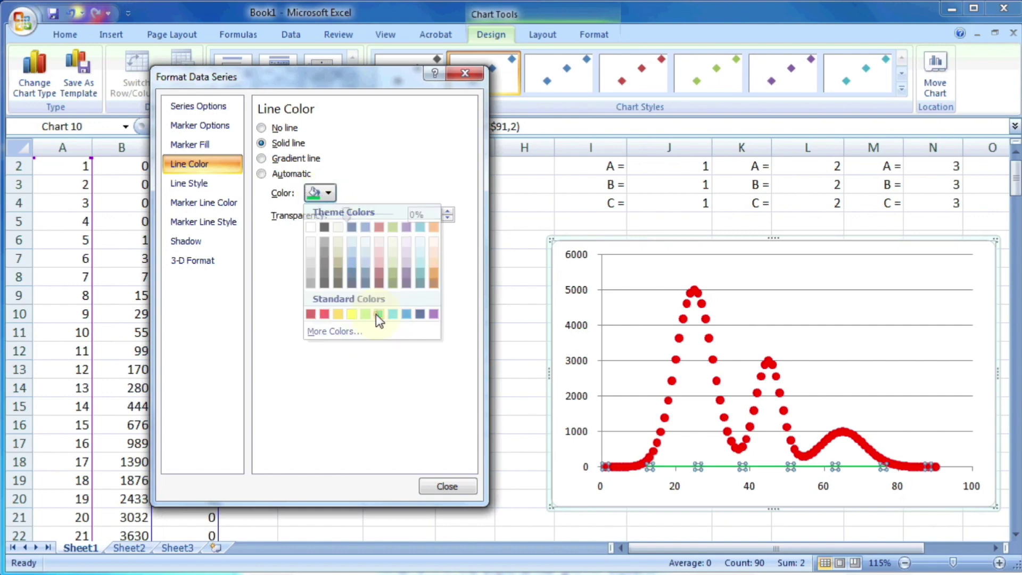
left_click(447, 486)
scroll(901, 353, "up", 1)
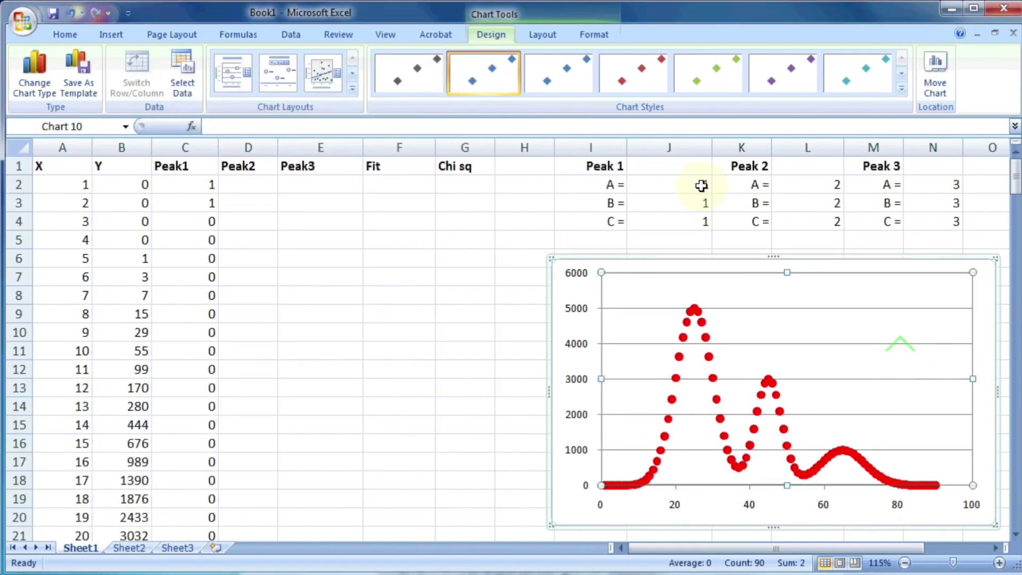
left_click(699, 185)
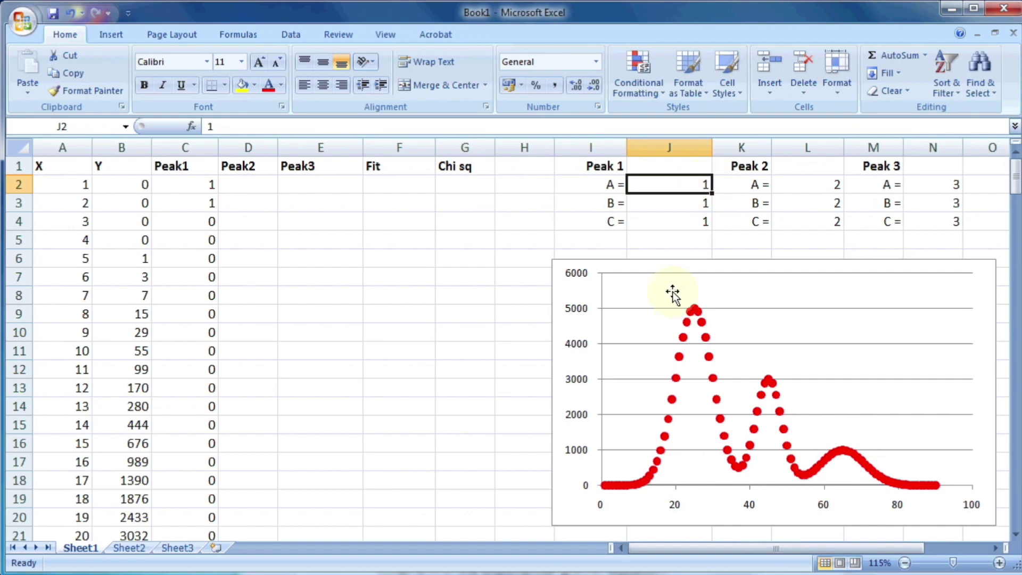
Step: Enter 4000, 25 and 3 as Peak 1's A, B and C in J2:J4
type("4000")
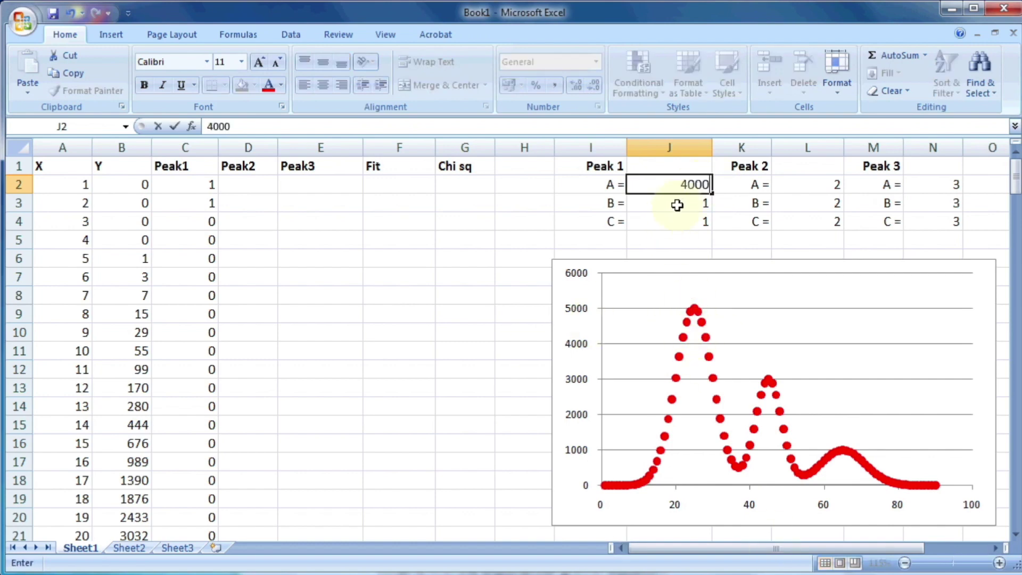
key("Return")
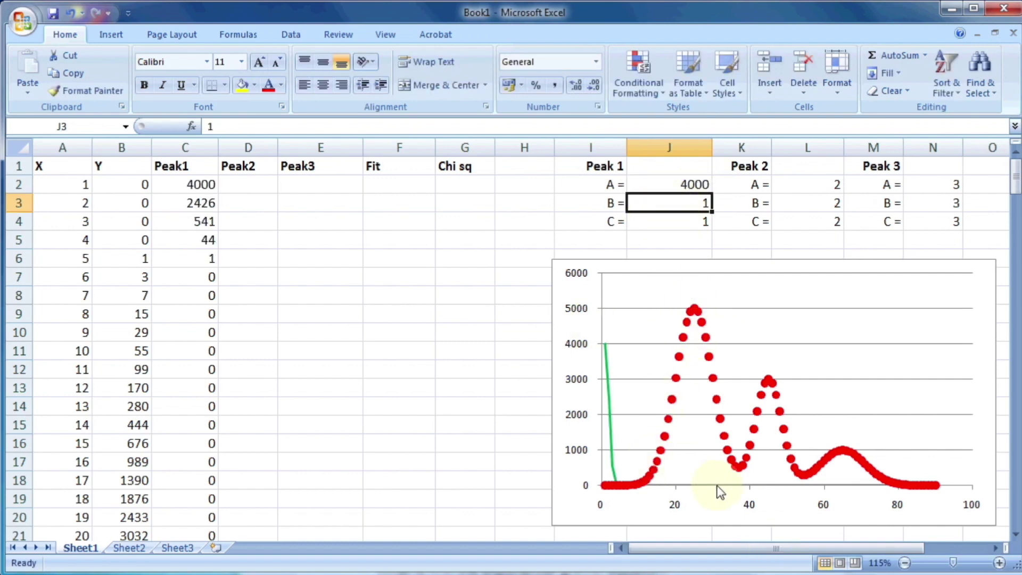
type("25")
key("Return")
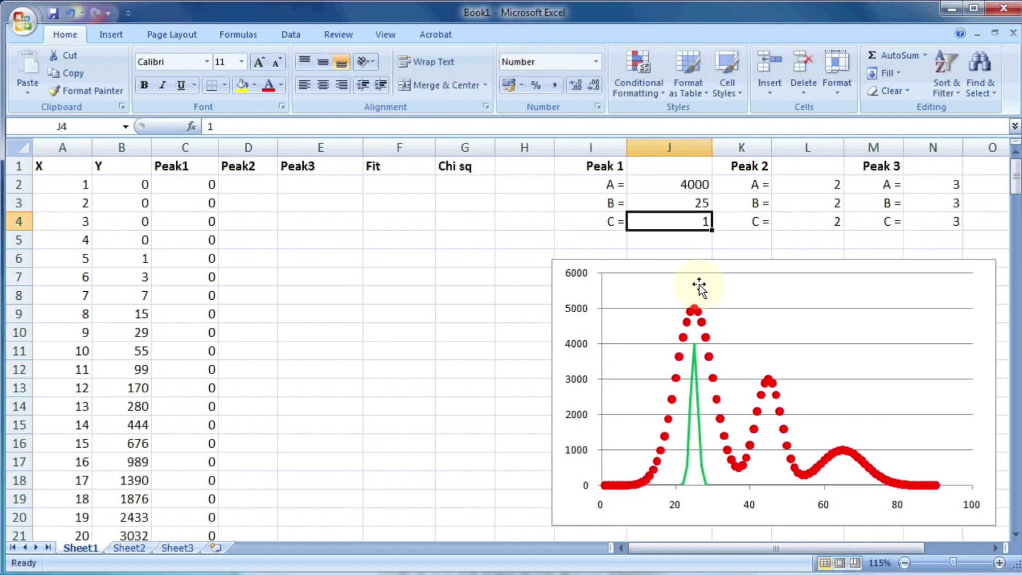
type("2")
key("Return")
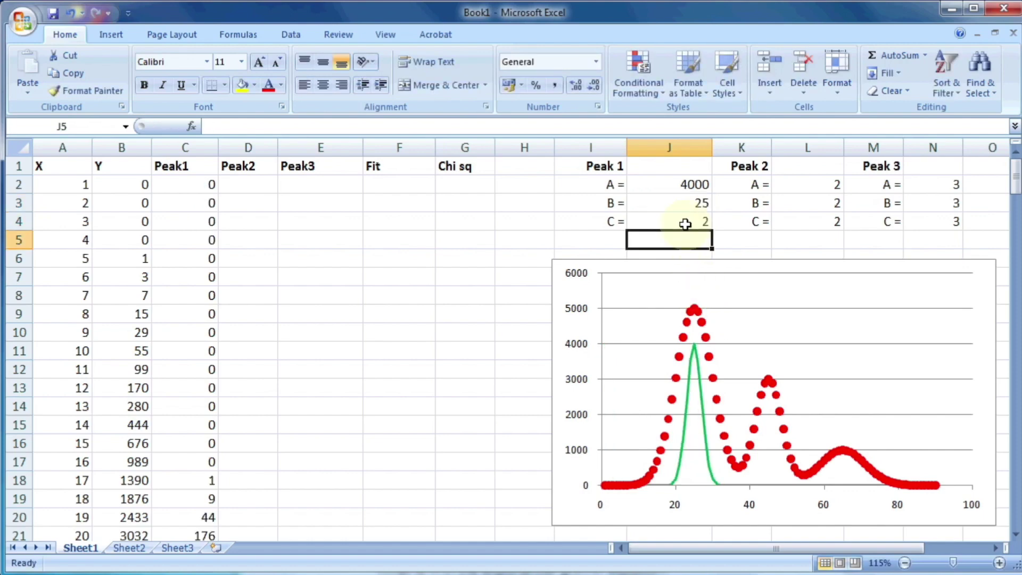
left_click(685, 223)
type("3")
key("Return")
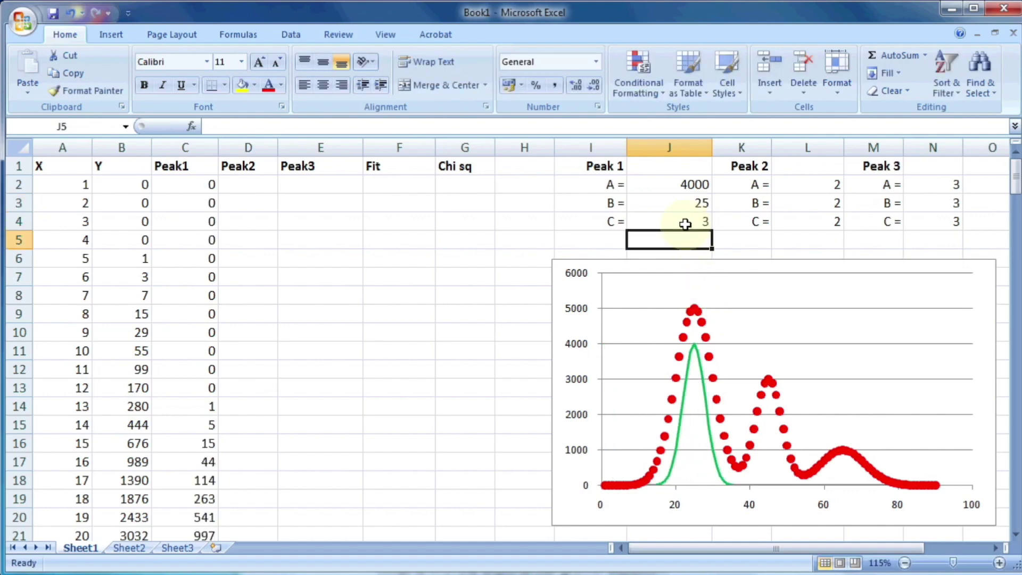
left_click(493, 223)
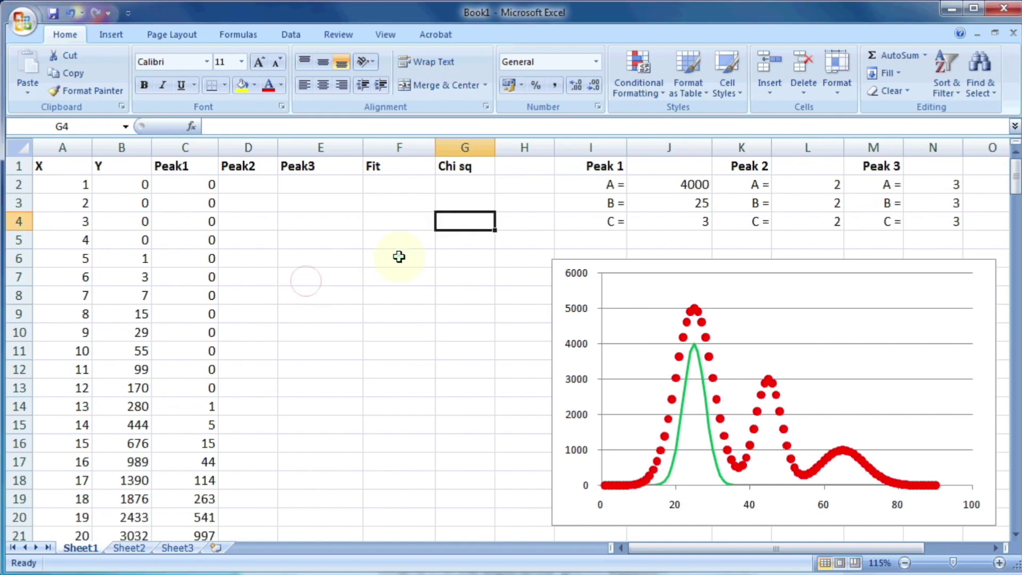
Step: Copy the Peak1 formula from C2 into D2
left_click(200, 189)
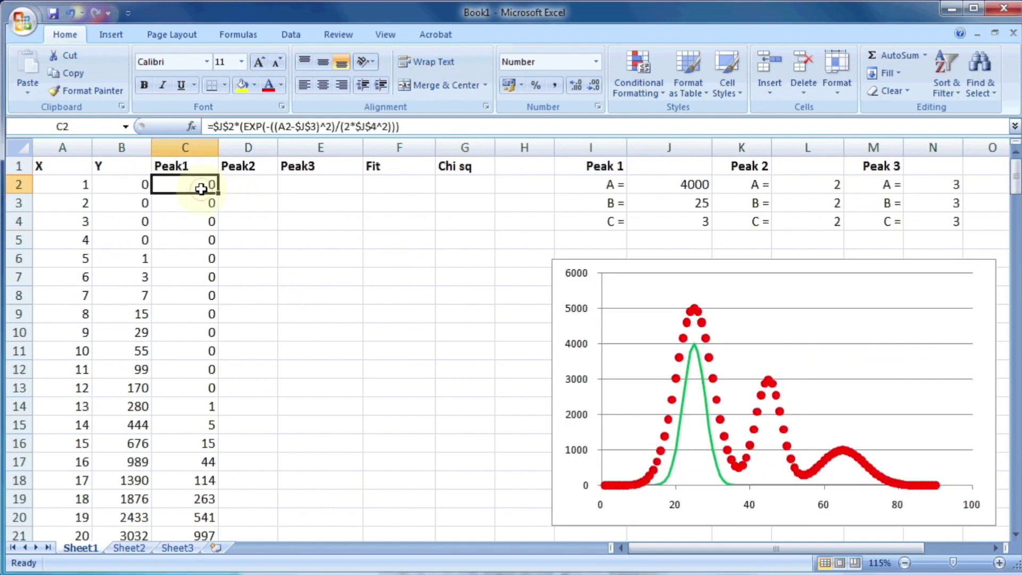
right_click(195, 190)
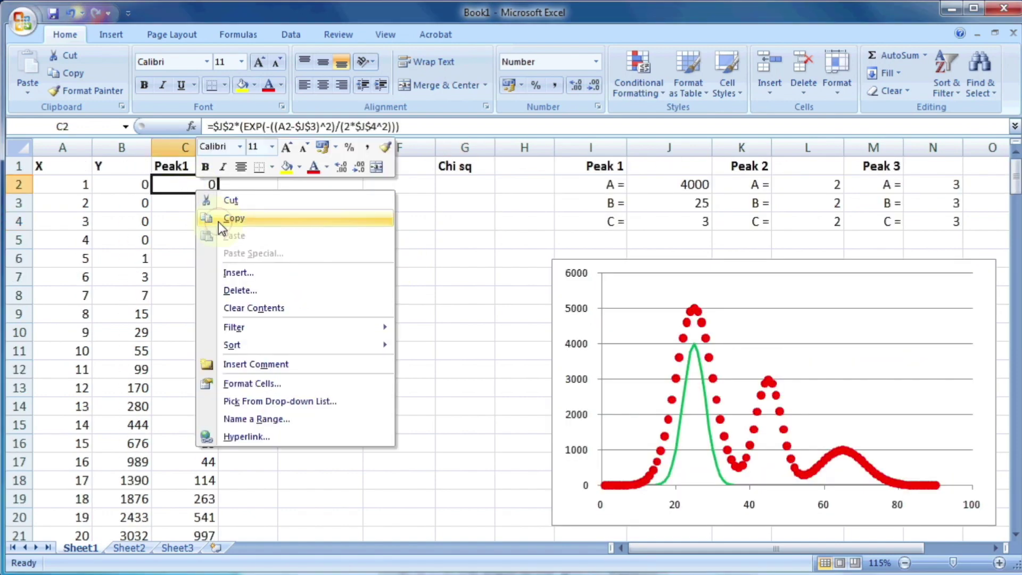
left_click(219, 221)
left_click(238, 185)
right_click(241, 186)
left_click(276, 231)
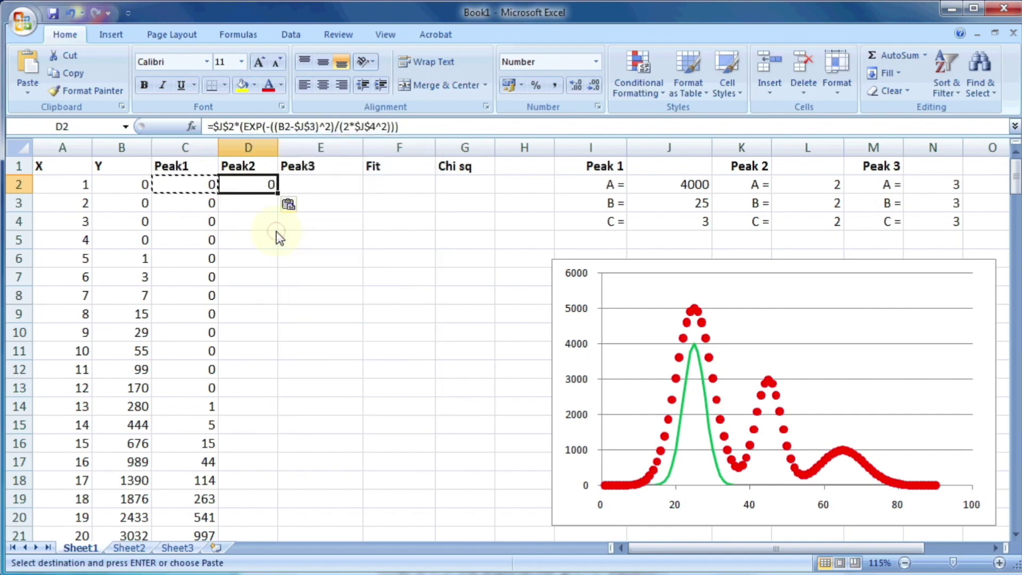
left_click(326, 184)
Step: Repoint D2's formula to Peak 2's values in L2, L3 and L4
double_click(259, 186)
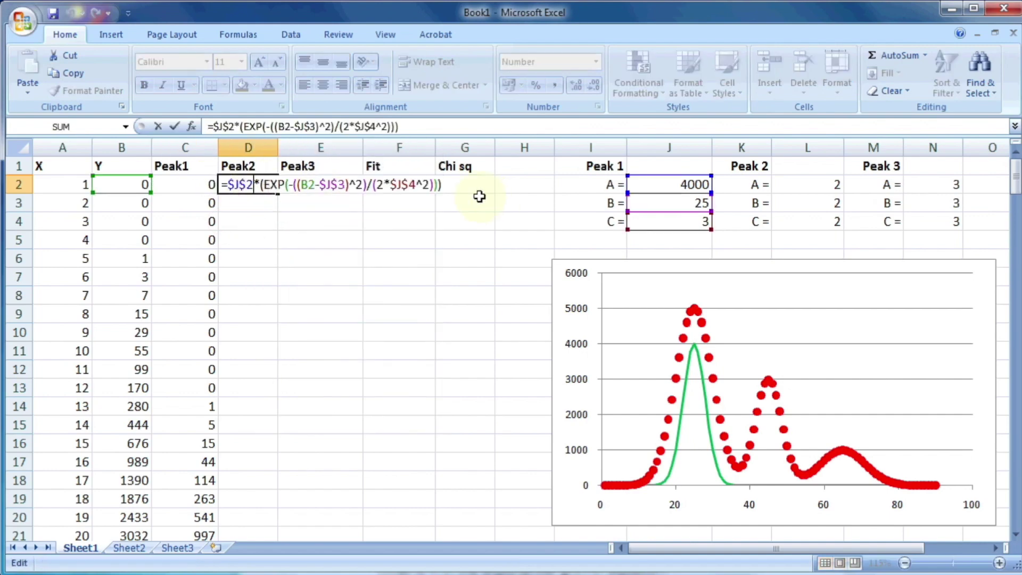
left_click_drag(137, 176, 77, 181)
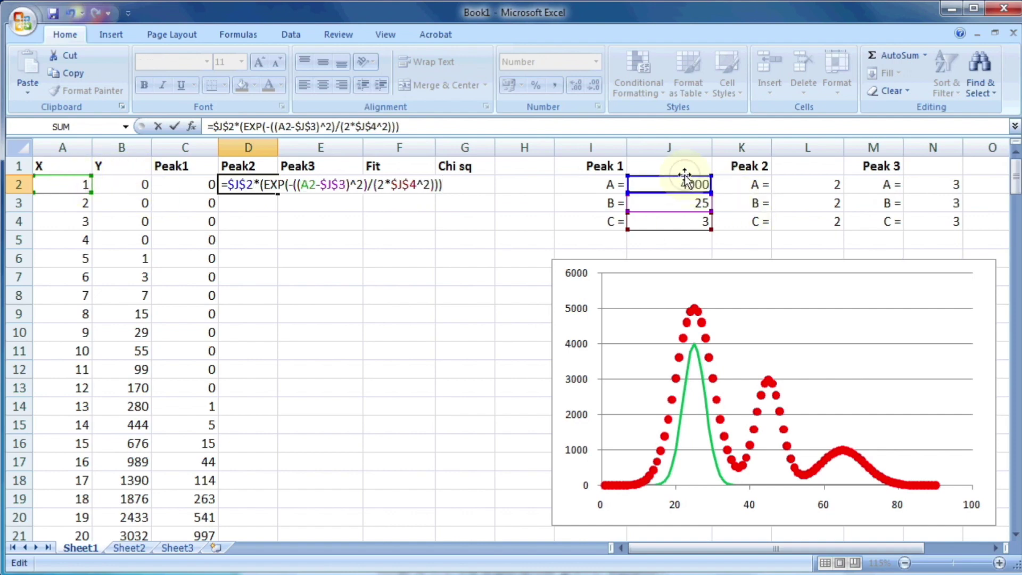
left_click_drag(685, 176, 793, 177)
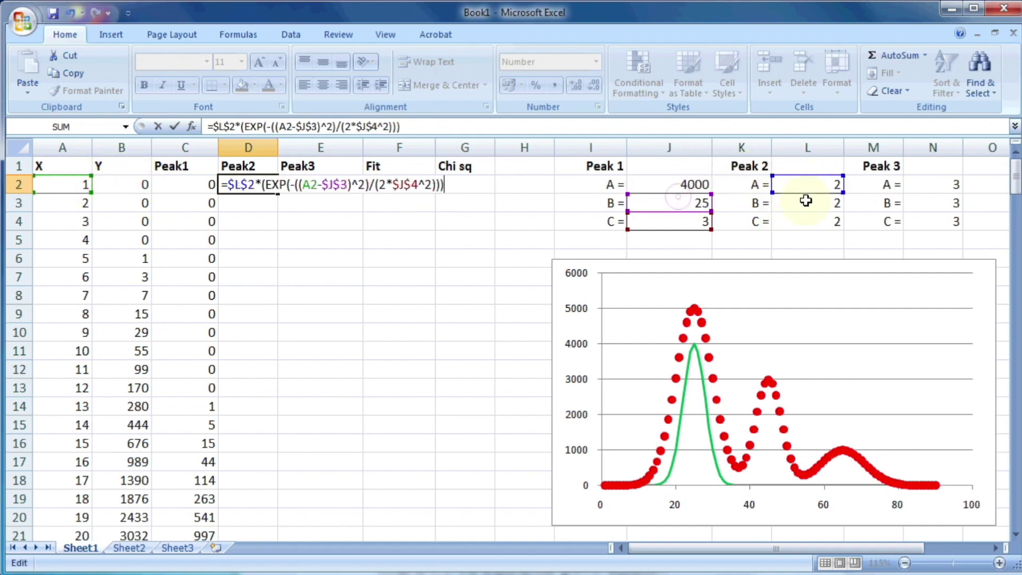
left_click_drag(697, 197, 823, 206)
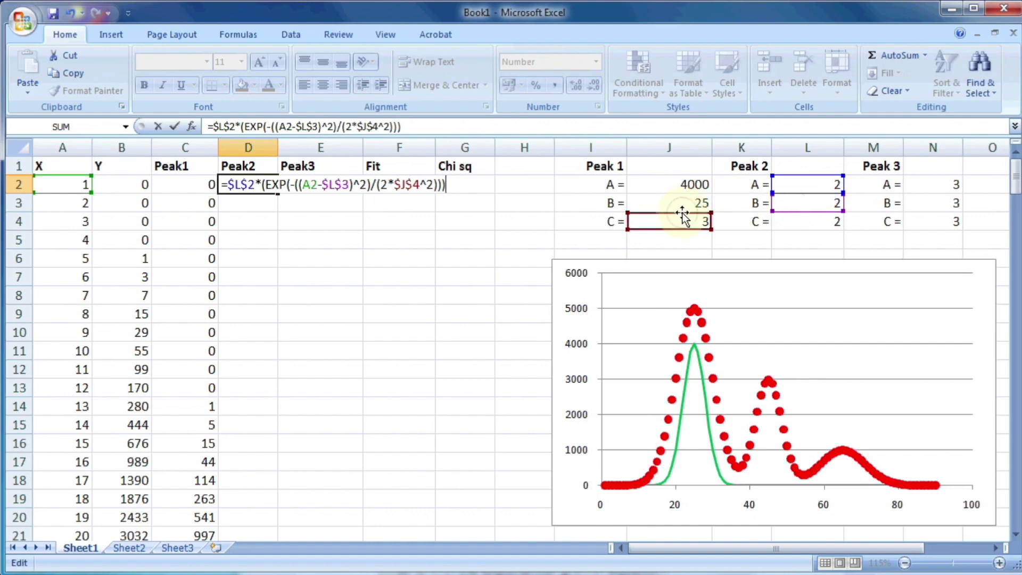
left_click_drag(681, 227, 826, 226)
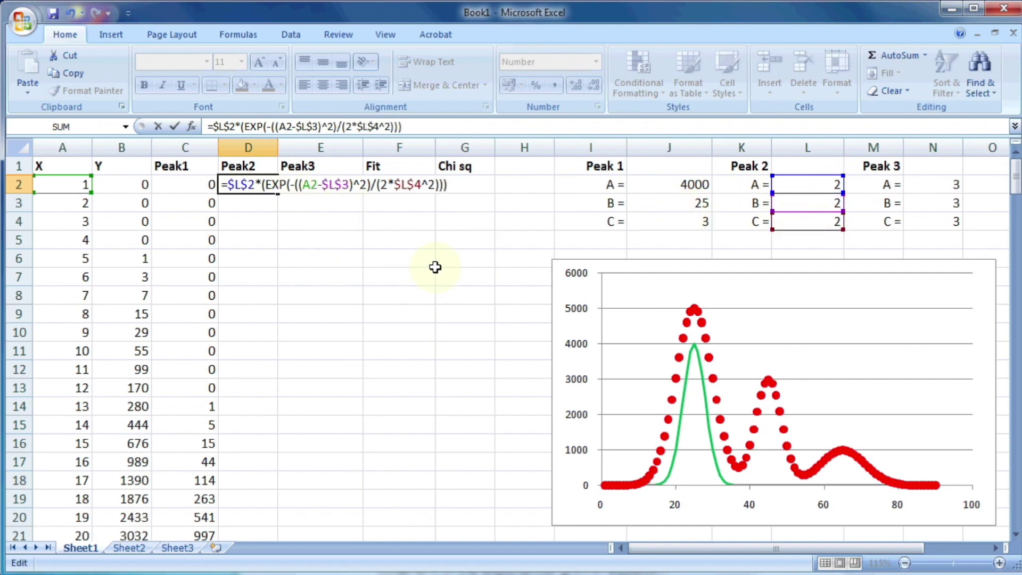
key("Return")
Step: Fill the Peak2 formula down column D to row 91
left_click(258, 183)
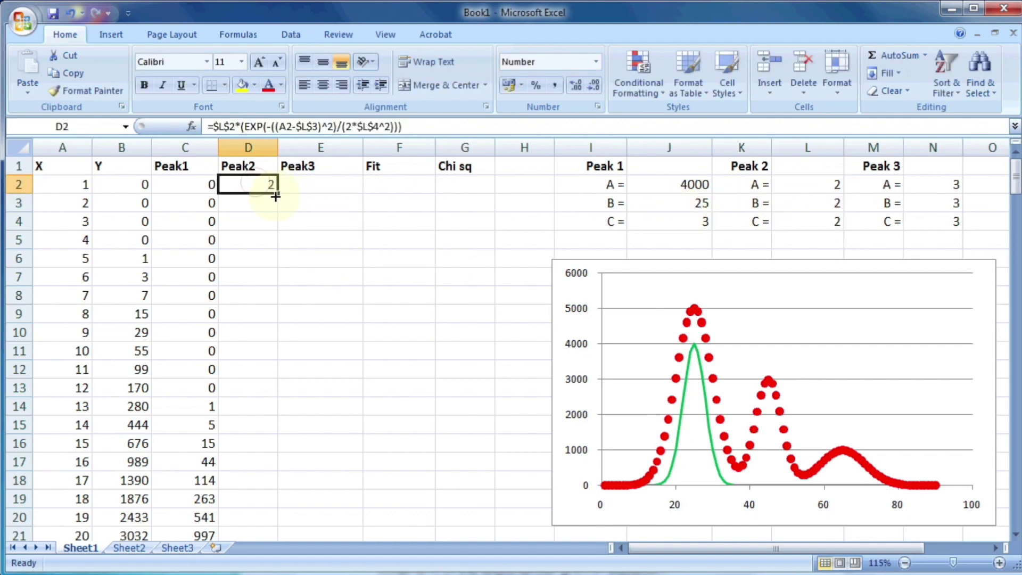
double_click(281, 192)
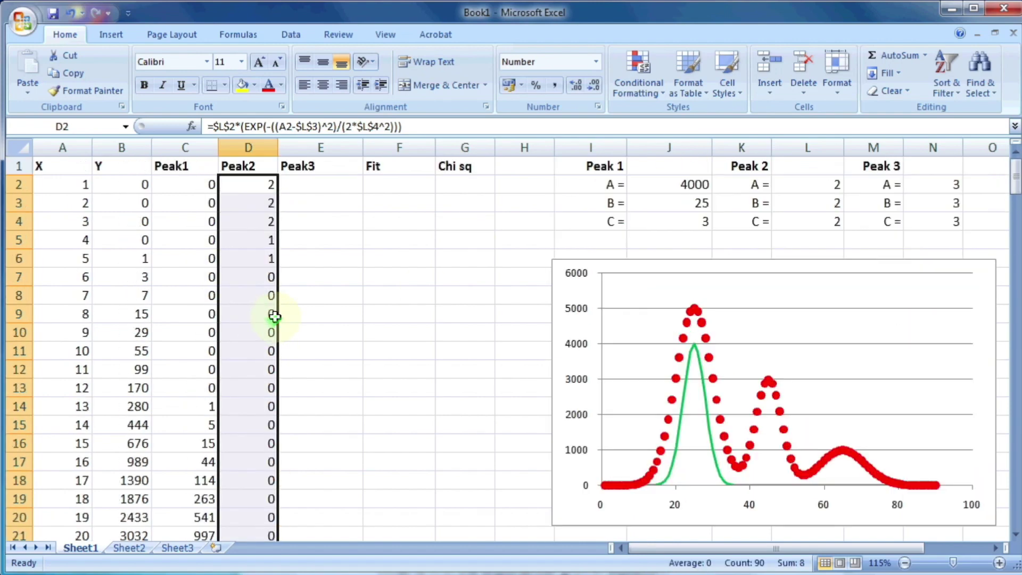
left_click(831, 262)
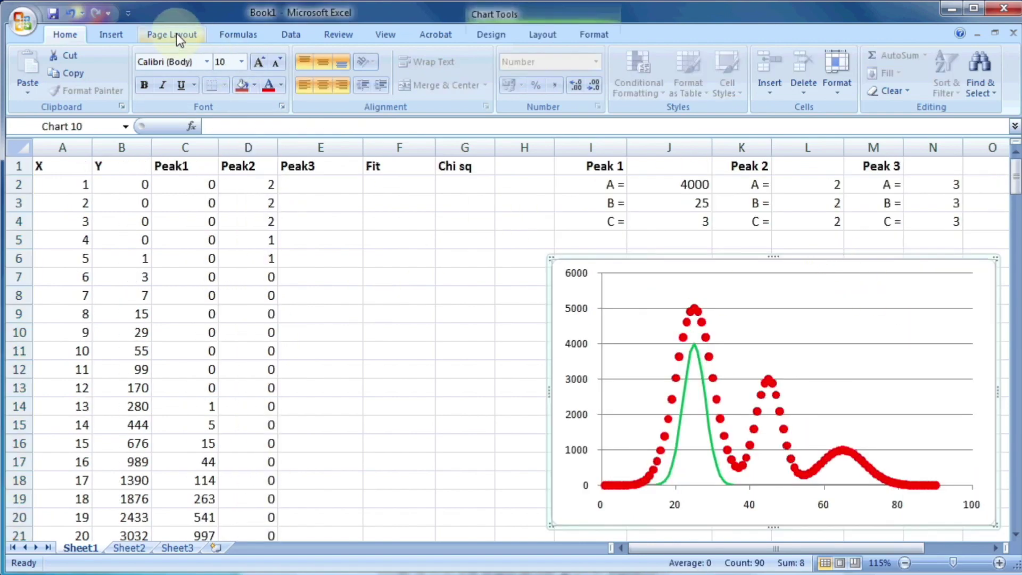
Step: Add a new chart series named from D1 with X values A2:A91
left_click(489, 35)
left_click(179, 85)
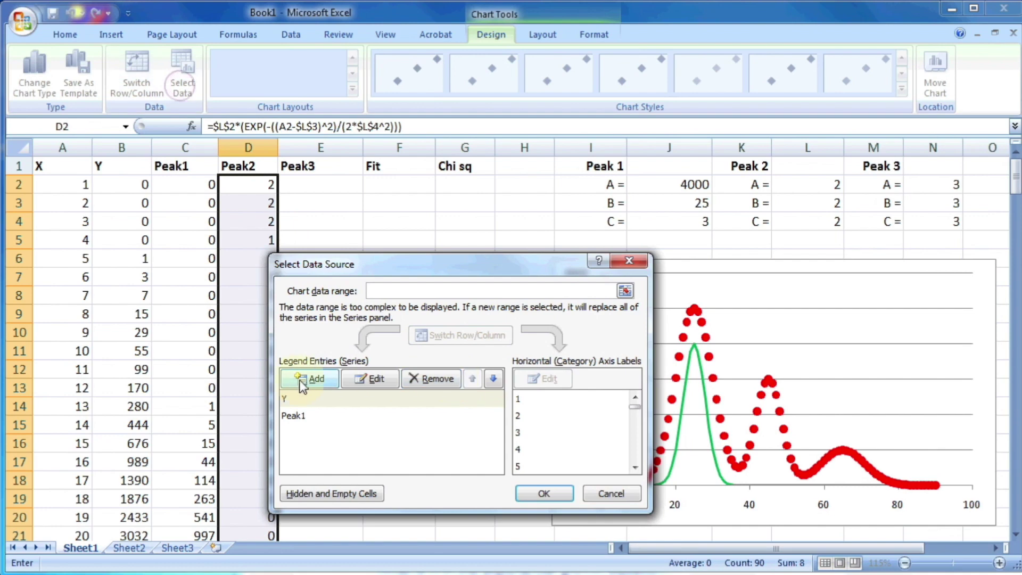
left_click(292, 381)
left_click(255, 174)
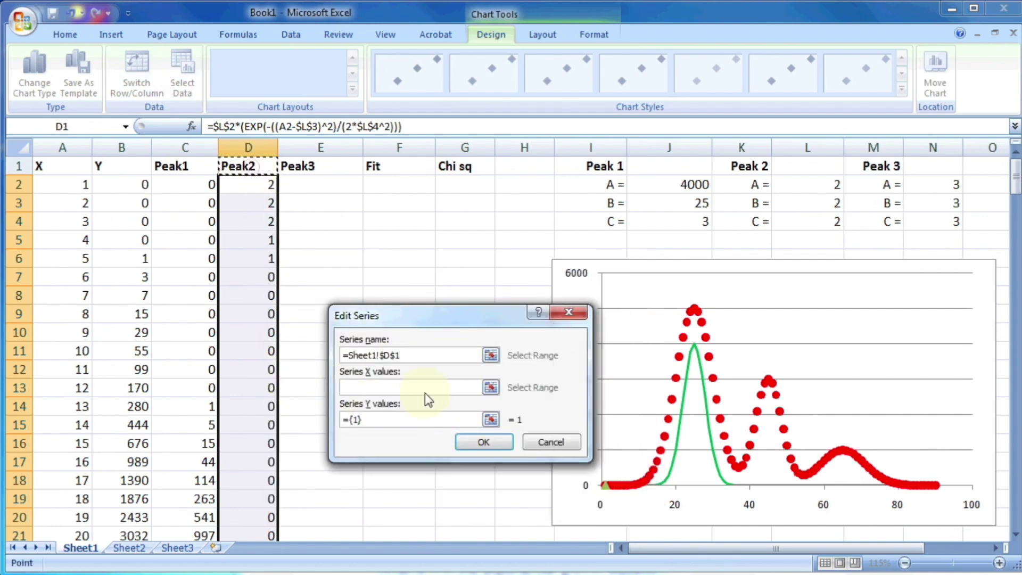
left_click(425, 388)
left_click(59, 184)
scroll(87, 322, "down", 13)
scroll(87, 322, "down", 14)
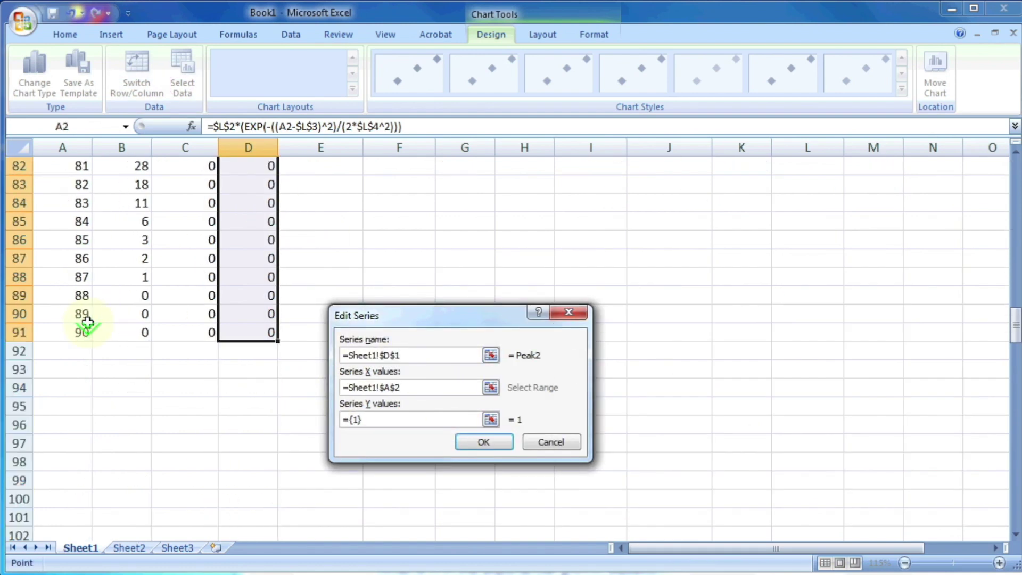
left_click(57, 334, "shift")
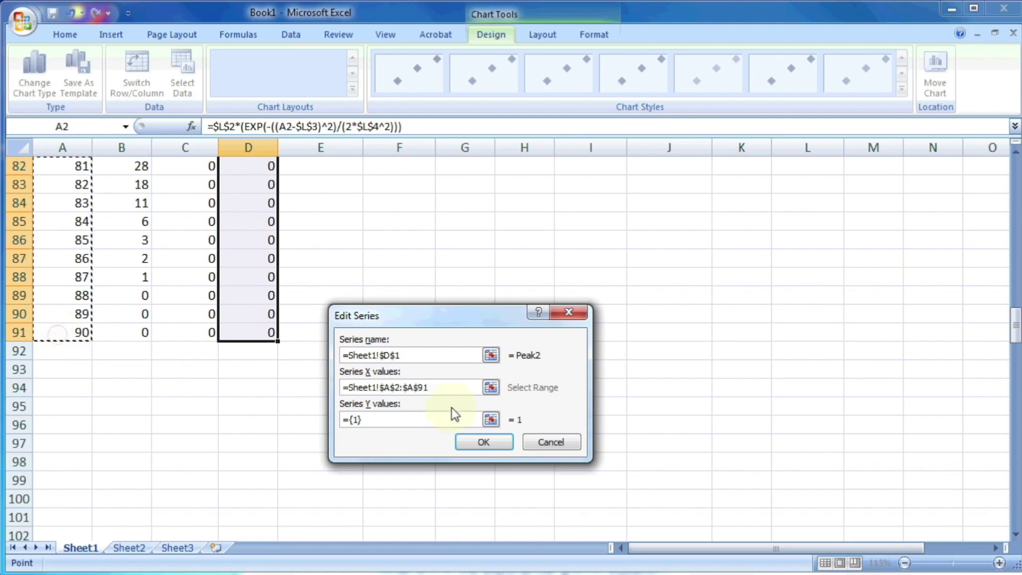
Step: Set the series Y values to D2:D91 and confirm the Peak2 series
left_click(490, 419)
left_click(250, 332)
scroll(251, 331, "up", 20)
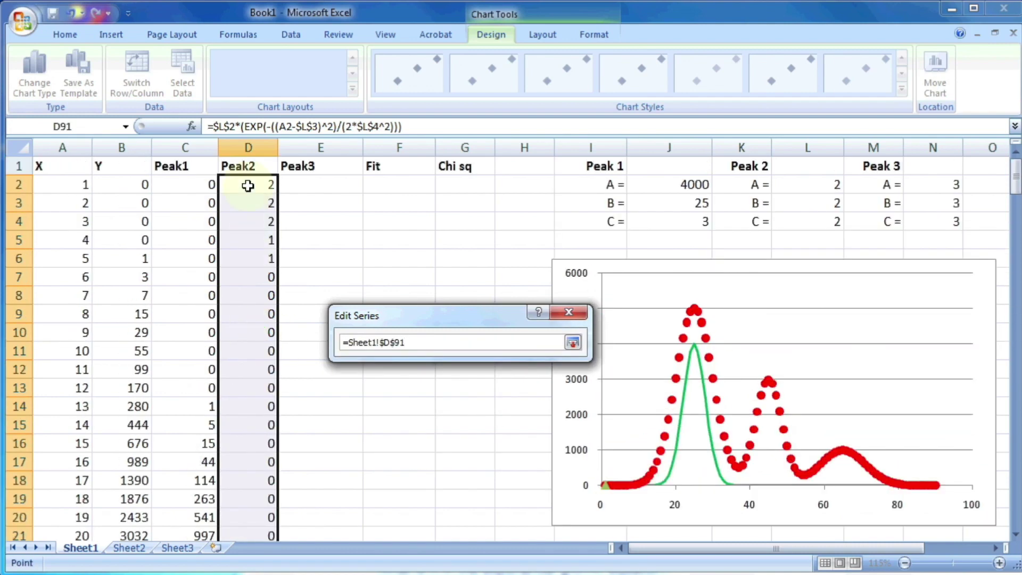
left_click(249, 185, "shift")
left_click(573, 342)
left_click(497, 441)
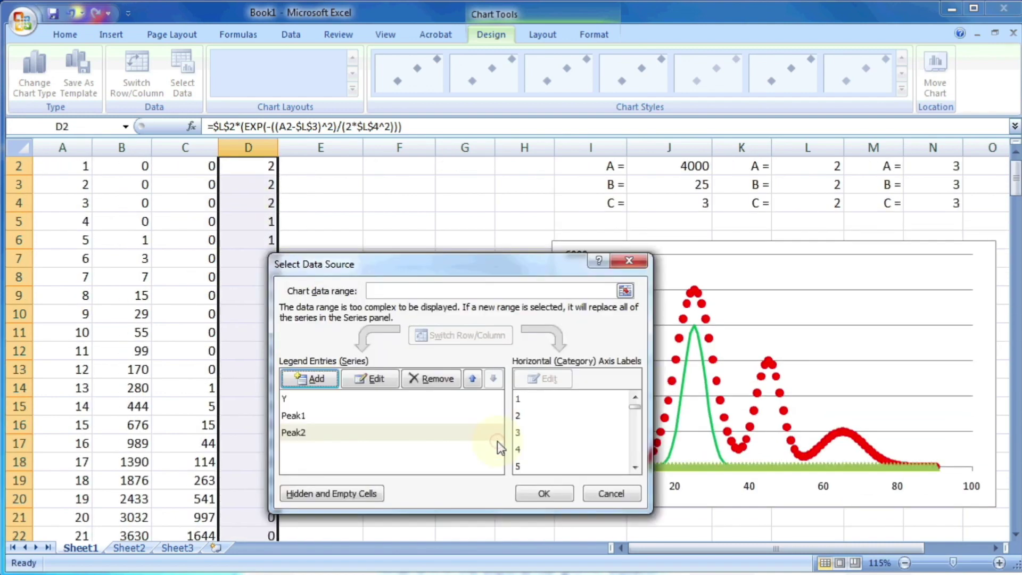
left_click(540, 491)
Step: Remove the Peak2 series markers and draw it as a solid blue line
left_click(673, 467)
right_click(673, 465)
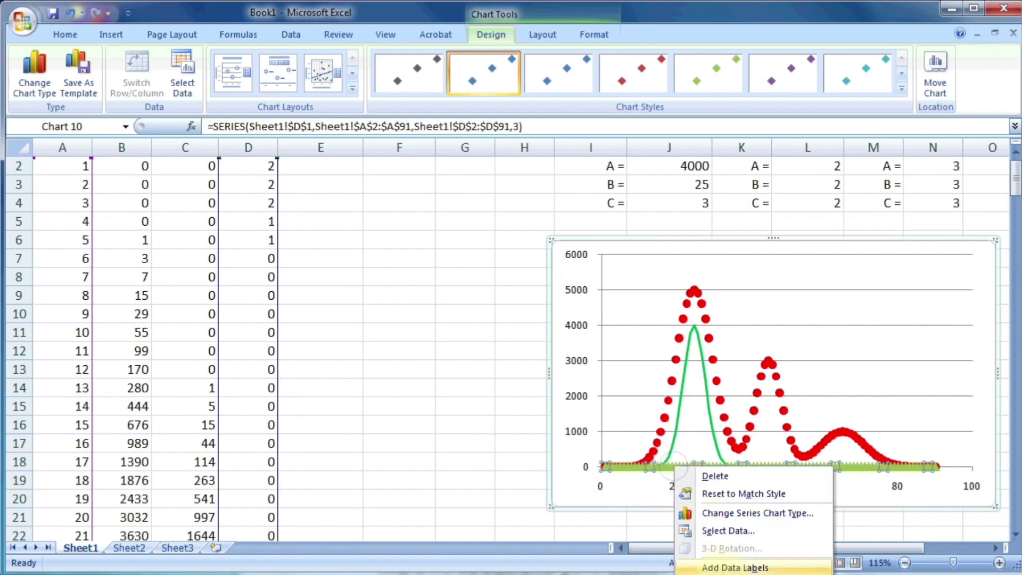
left_click(702, 567)
left_click(173, 127)
left_click(271, 160)
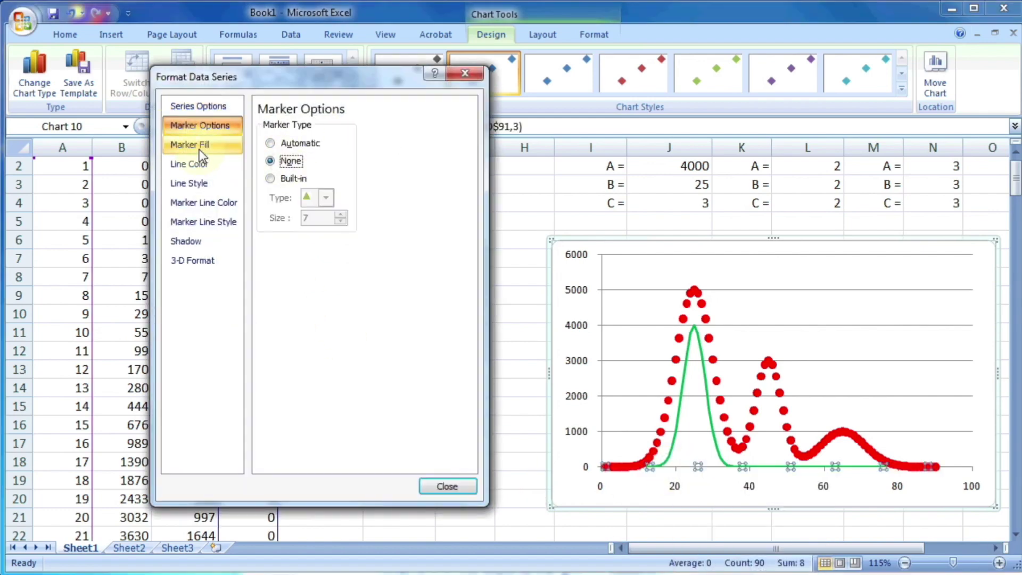
left_click(199, 165)
left_click(286, 142)
left_click(327, 193)
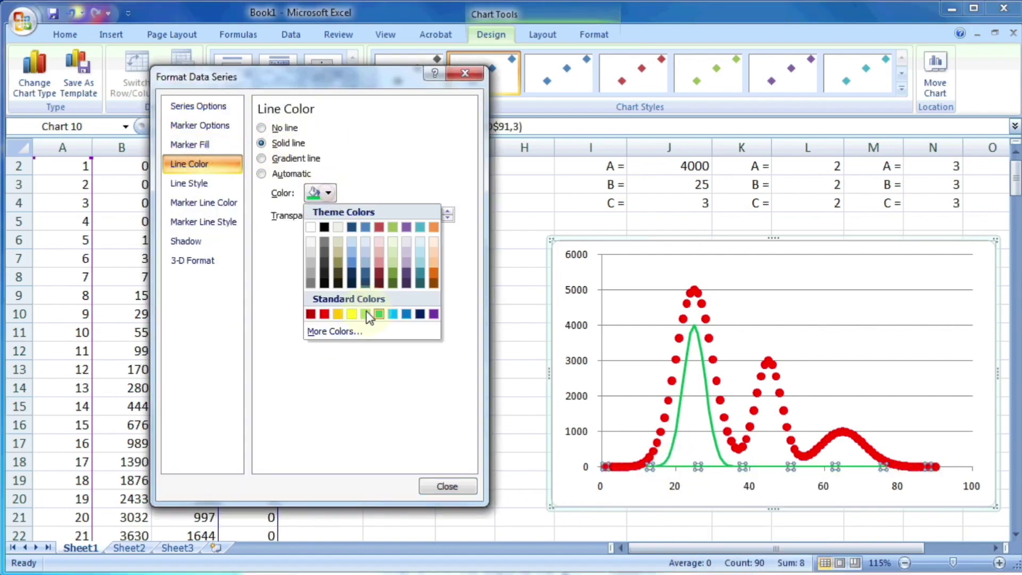
left_click(404, 313)
left_click(447, 486)
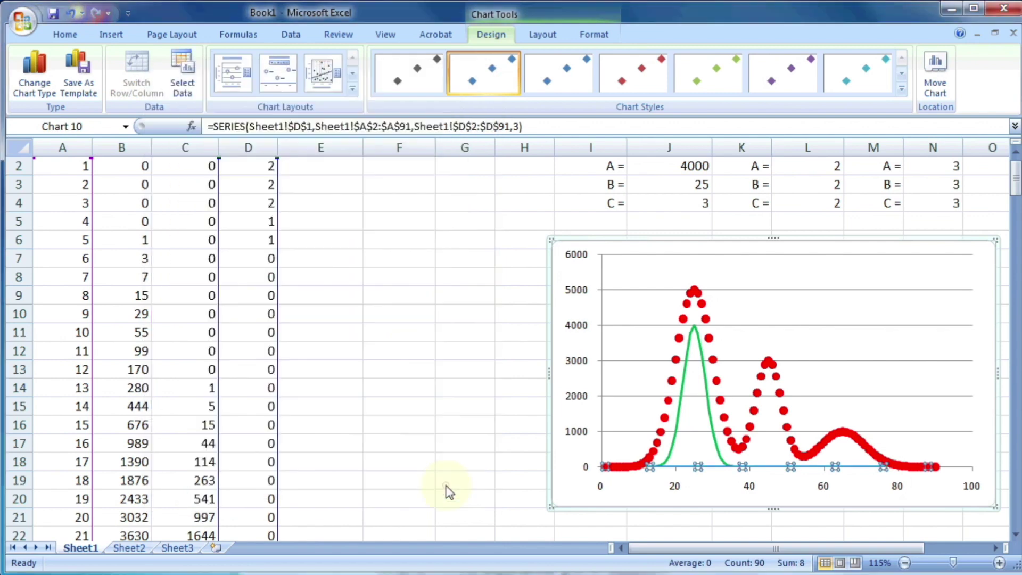
scroll(824, 296, "up", 1)
scroll(824, 296, "down", 1)
scroll(824, 296, "up", 1)
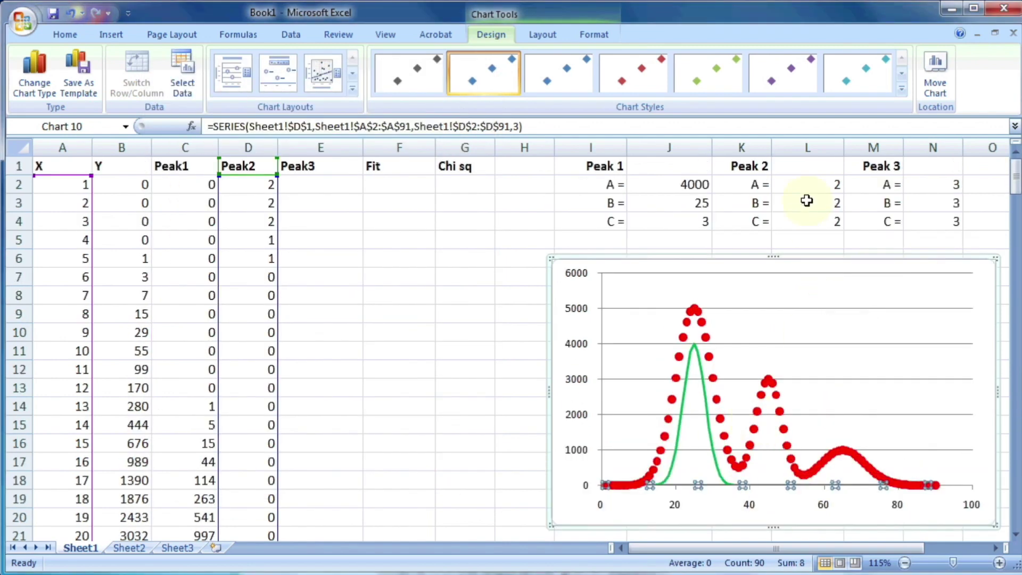
left_click(807, 184)
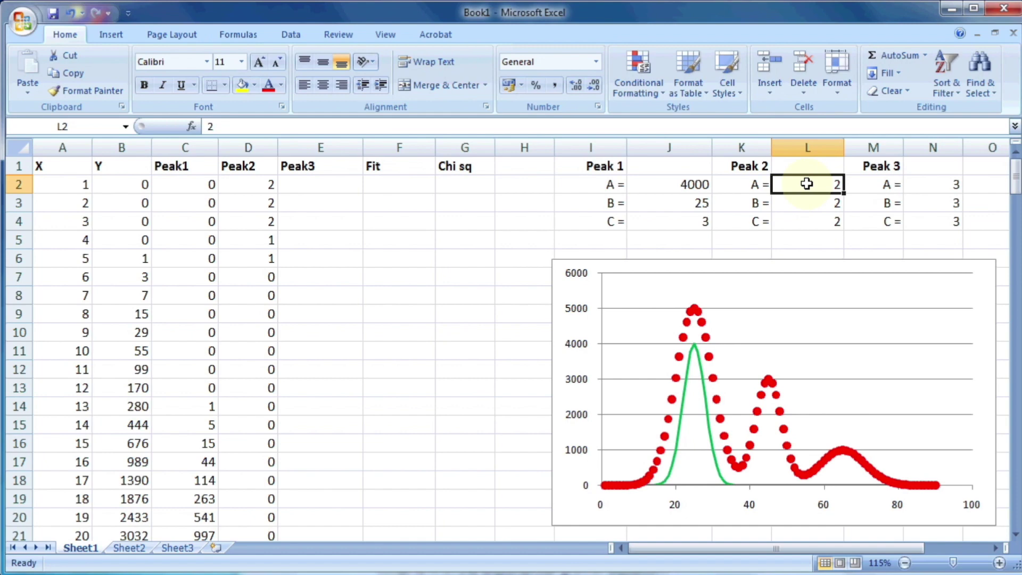
Step: Enter 2500, 45 and 3 as Peak 2's A, B and C in L2:L4
type("2500")
key("Return")
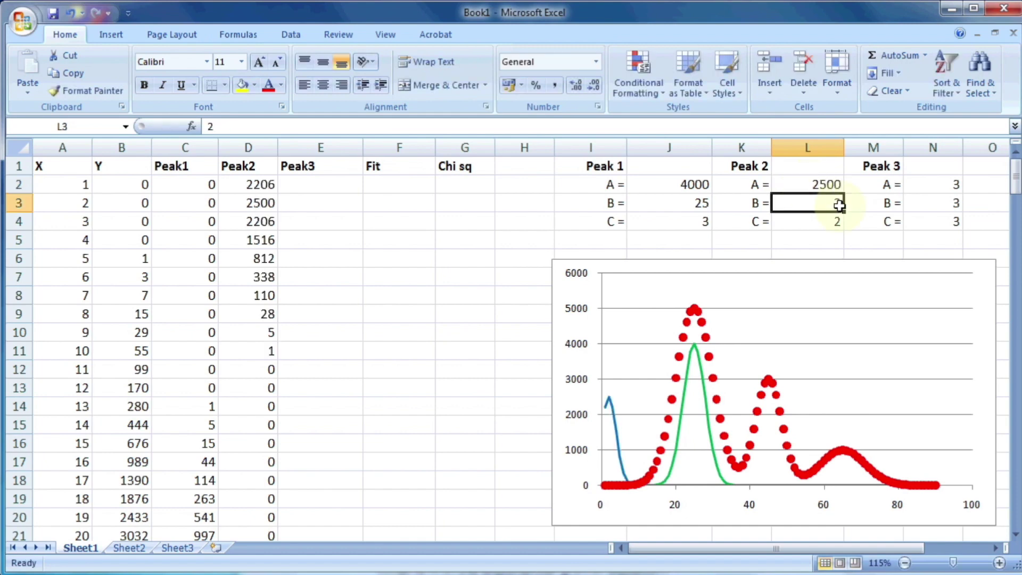
type("45")
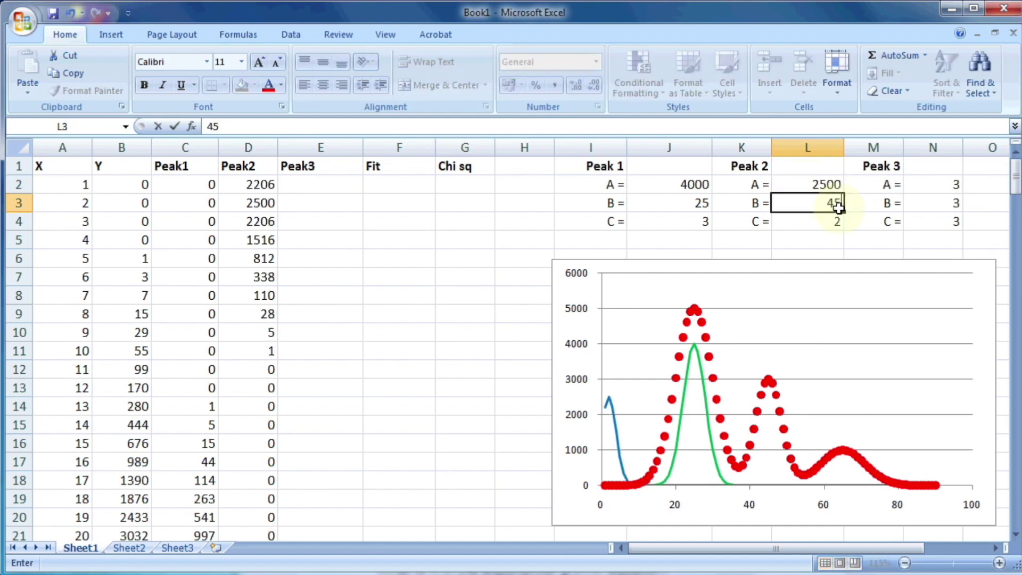
key("Return")
type("3")
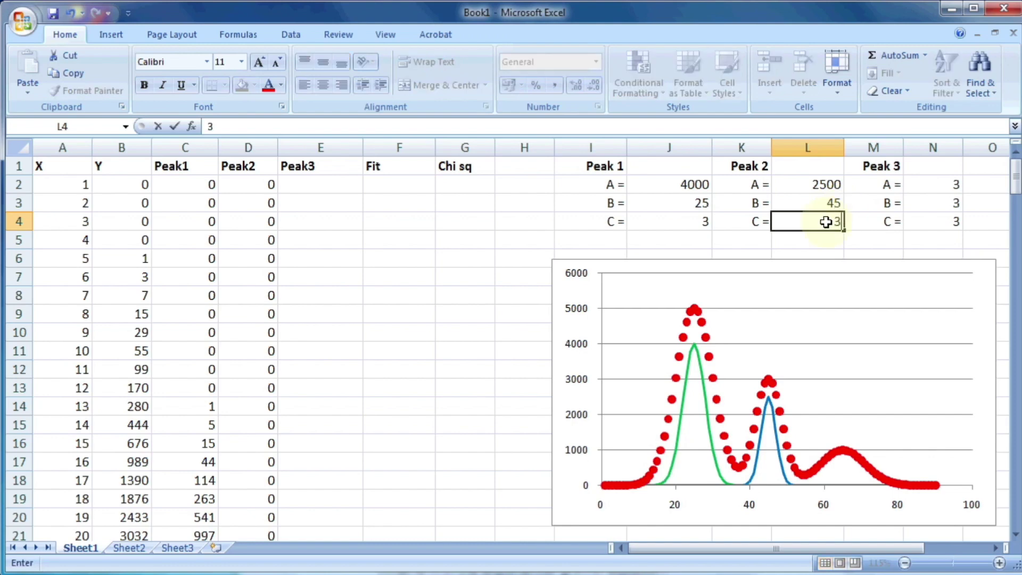
key("Return")
left_click(871, 182)
left_click(827, 387)
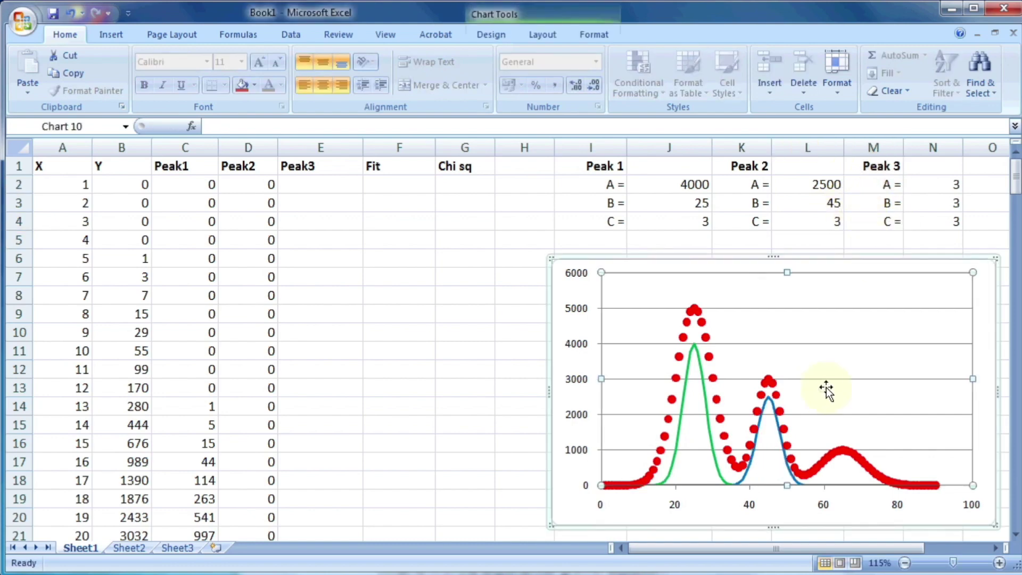
key("Escape")
Step: Copy the Peak2 Gaussian formula from D2 into E2
left_click(360, 298)
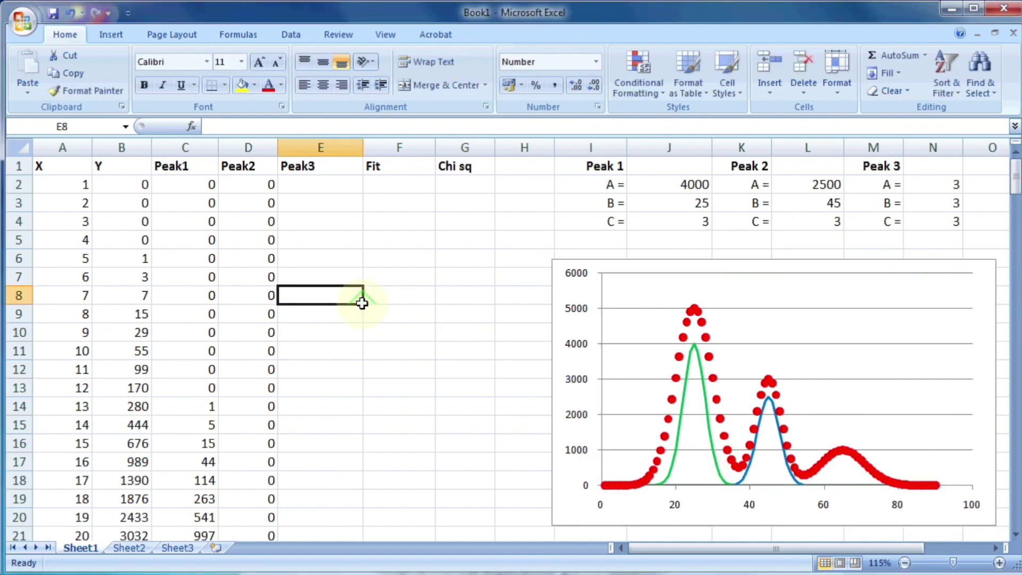
right_click(250, 183)
left_click(292, 212)
left_click(305, 184)
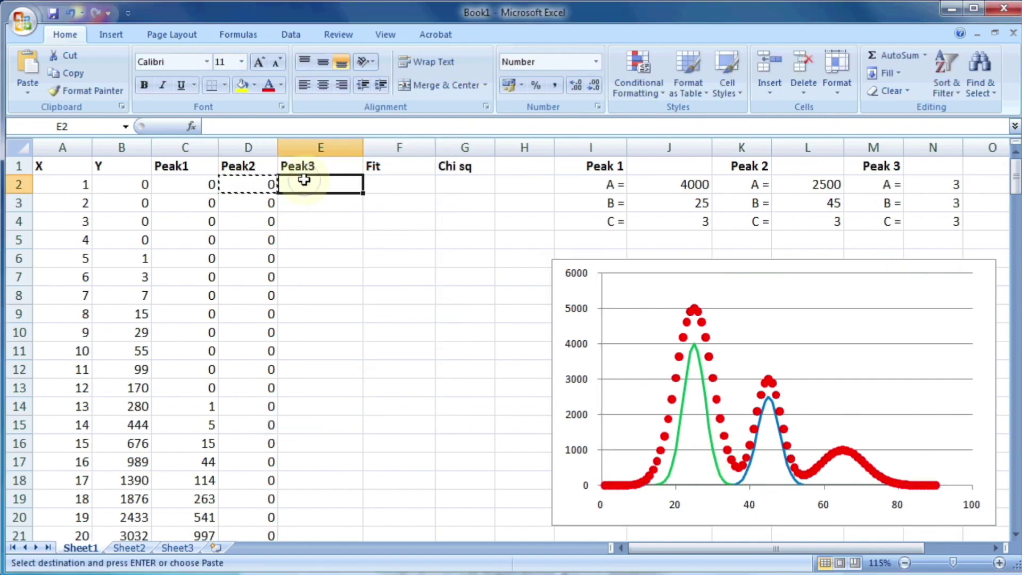
right_click(304, 184)
left_click(340, 229)
Step: Repoint E2's formula to x in A2 and Peak 3's A, B, C in N2:N4
double_click(325, 184)
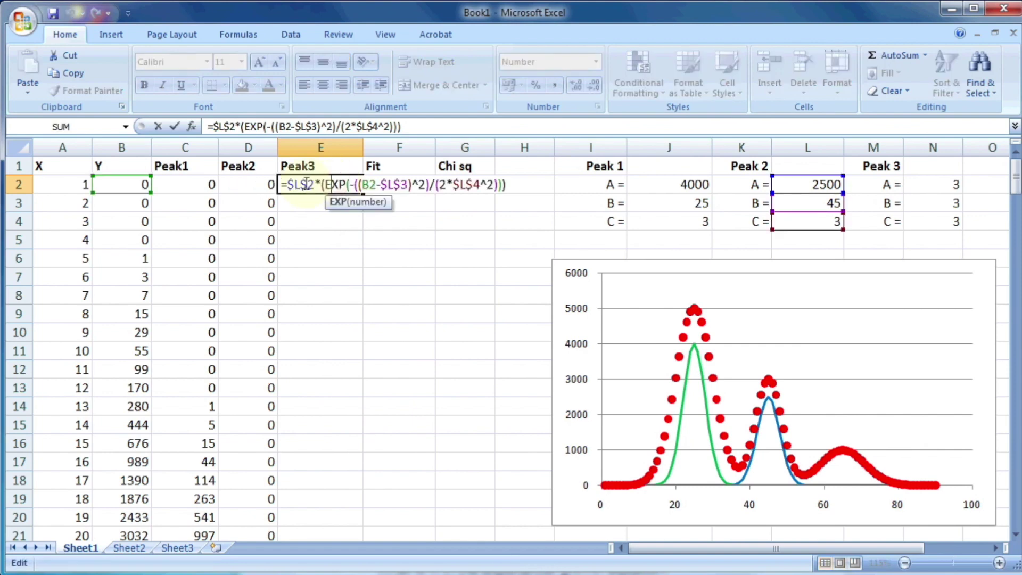
left_click_drag(96, 189, 37, 189)
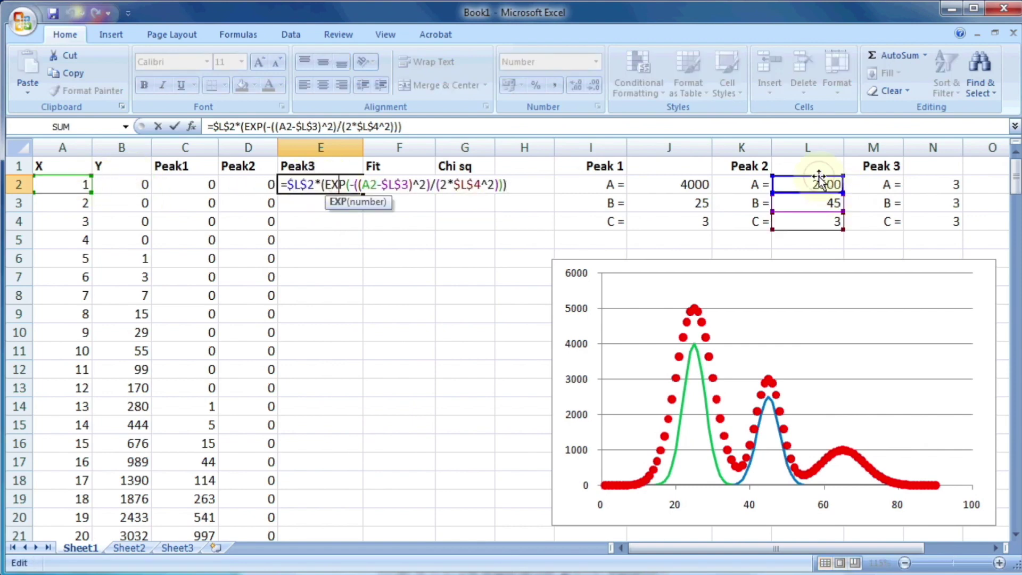
left_click_drag(817, 183, 949, 184)
left_click_drag(786, 206, 919, 209)
left_click_drag(828, 213, 922, 225)
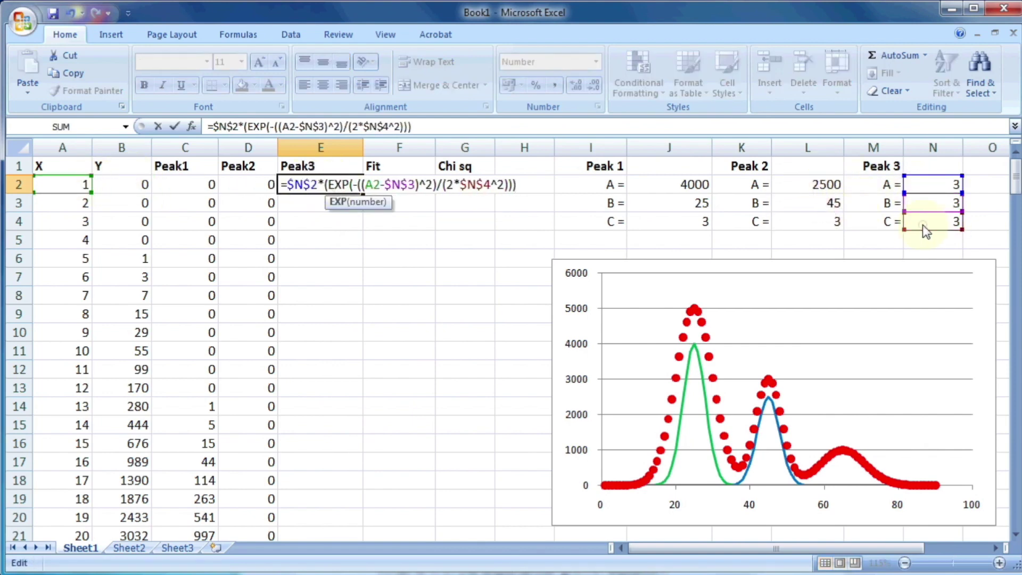
left_click(539, 237)
Step: Fill the Peak3 formula down column E to row 91
left_click(325, 185)
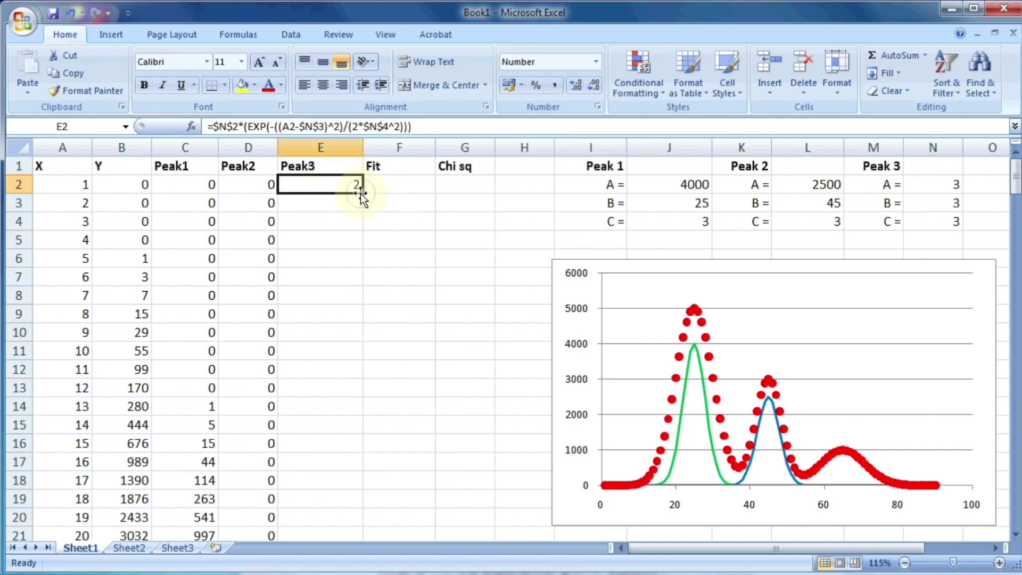
double_click(361, 193)
scroll(360, 260, "down", 3)
scroll(360, 261, "up", 3)
Step: Start a new chart series named after the Peak3 header
left_click(832, 266)
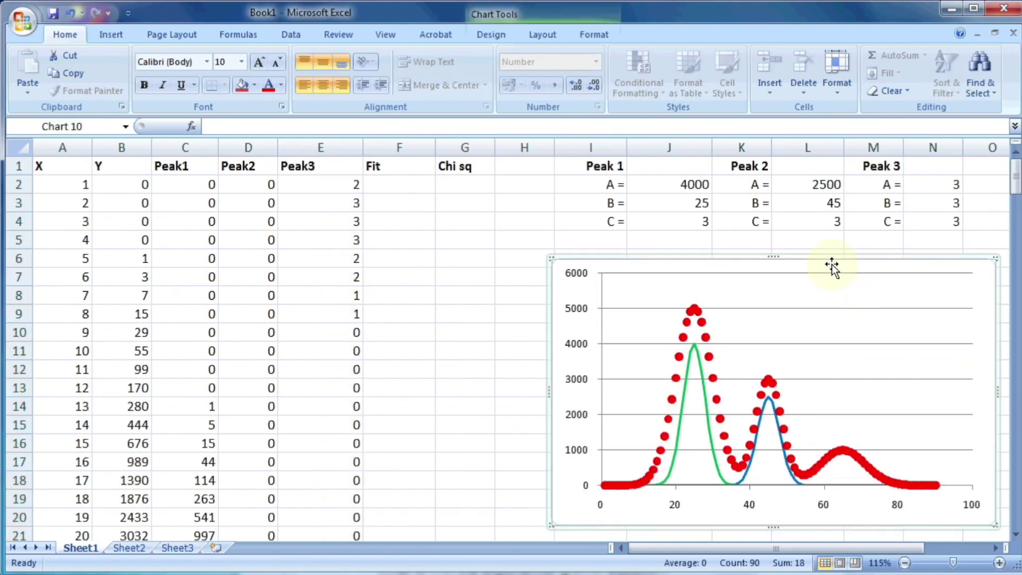
left_click(491, 34)
left_click(182, 75)
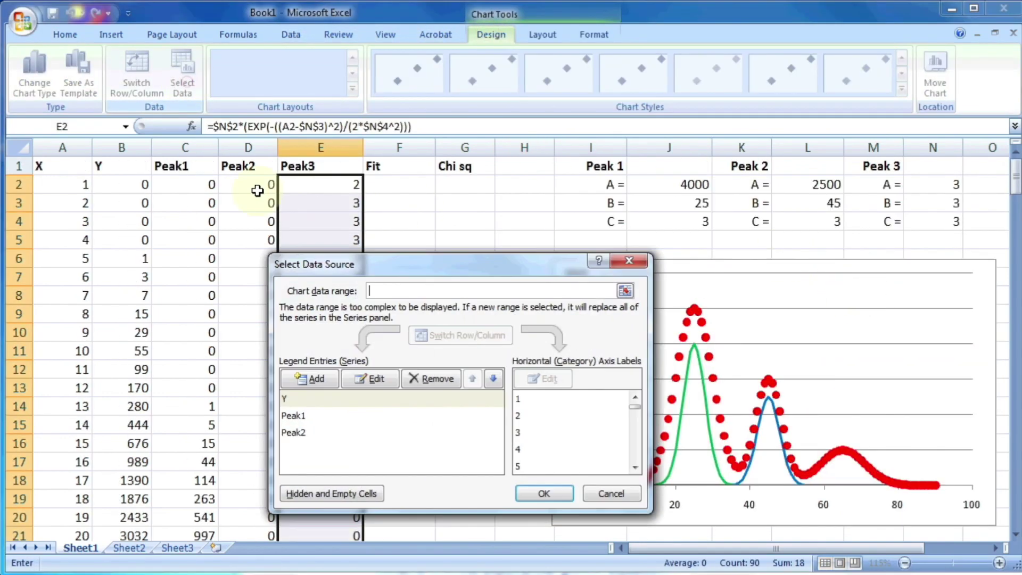
left_click(305, 379)
left_click(320, 167)
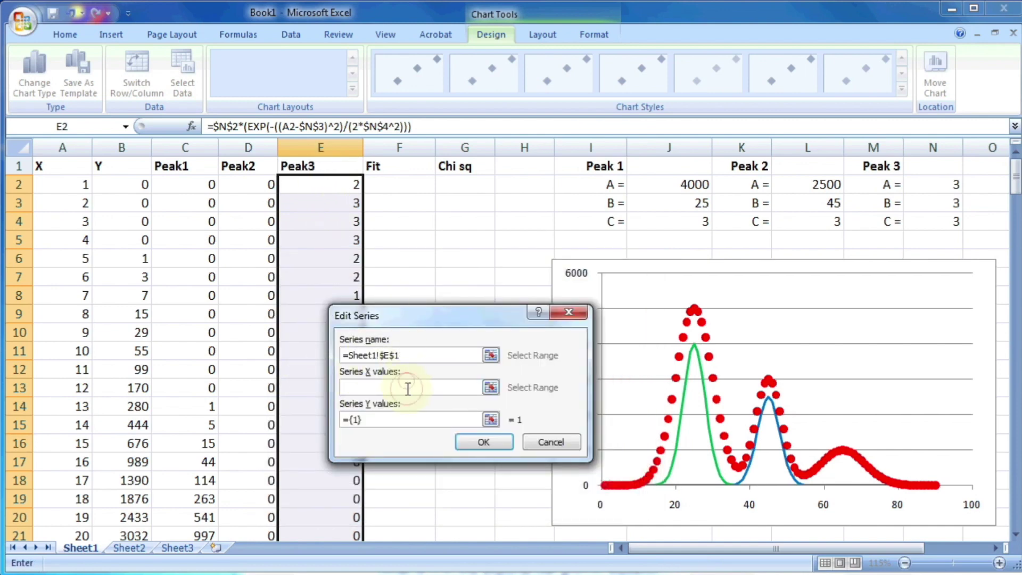
left_click(408, 388)
Step: Give the Peak3 series X values A2:A91 and Y values E2:E91, and apply it
left_click(67, 186)
scroll(77, 256, "down", 20)
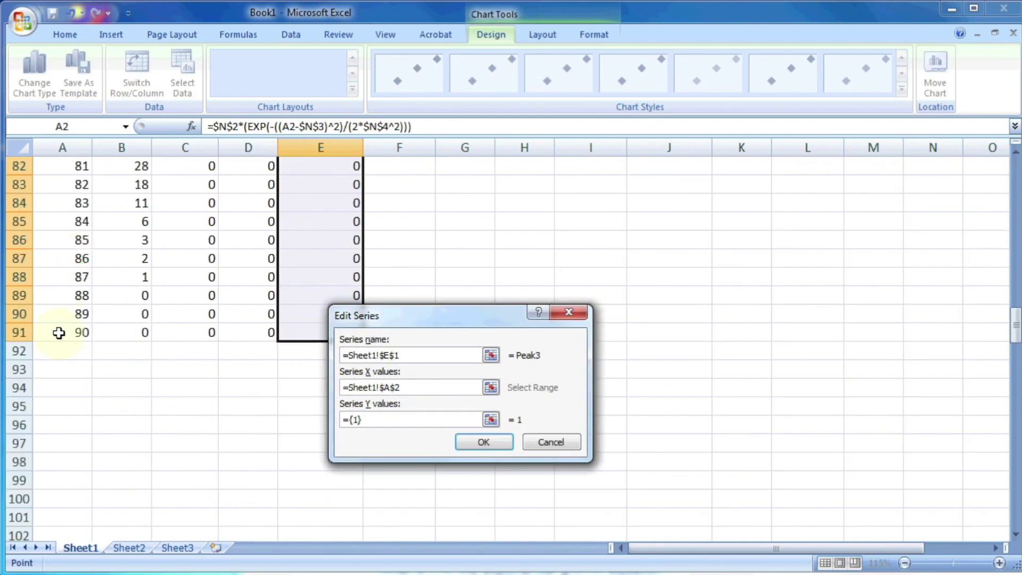
left_click(58, 333, "shift")
left_click(491, 419)
left_click(295, 334)
scroll(297, 335, "up", 16)
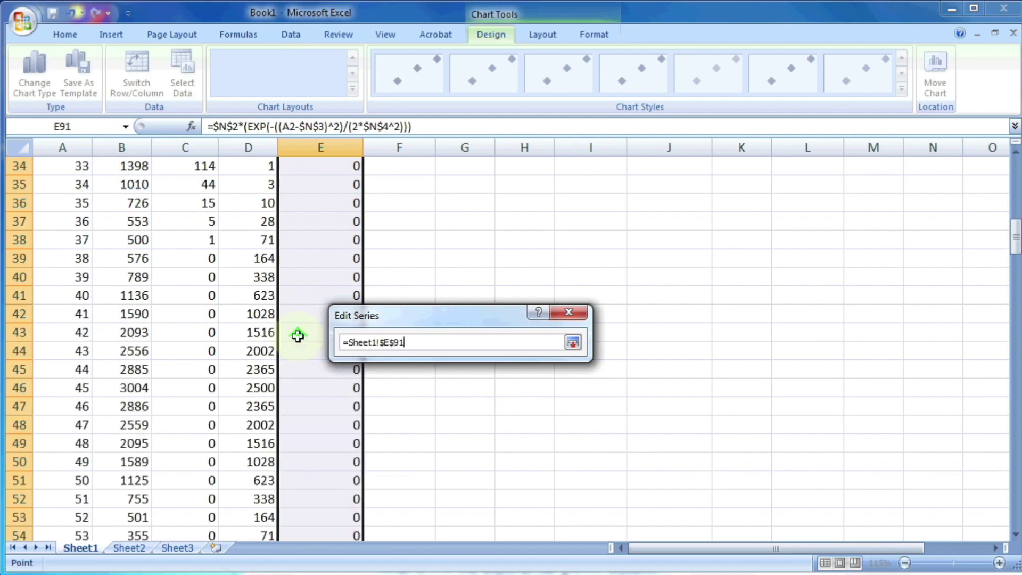
scroll(292, 320, "up", 11)
left_click(302, 184, "shift")
left_click(573, 342)
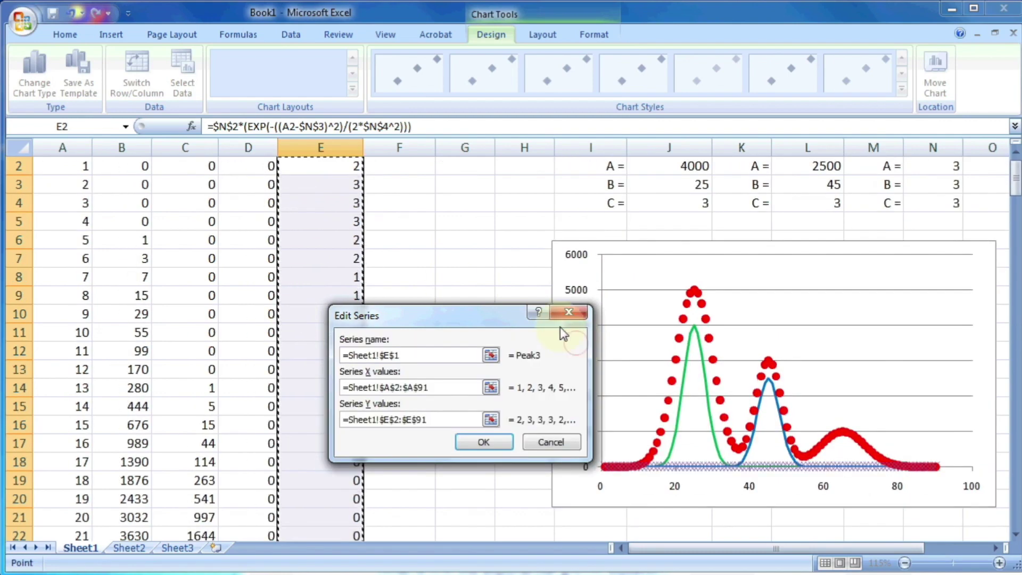
left_click(486, 443)
left_click(552, 493)
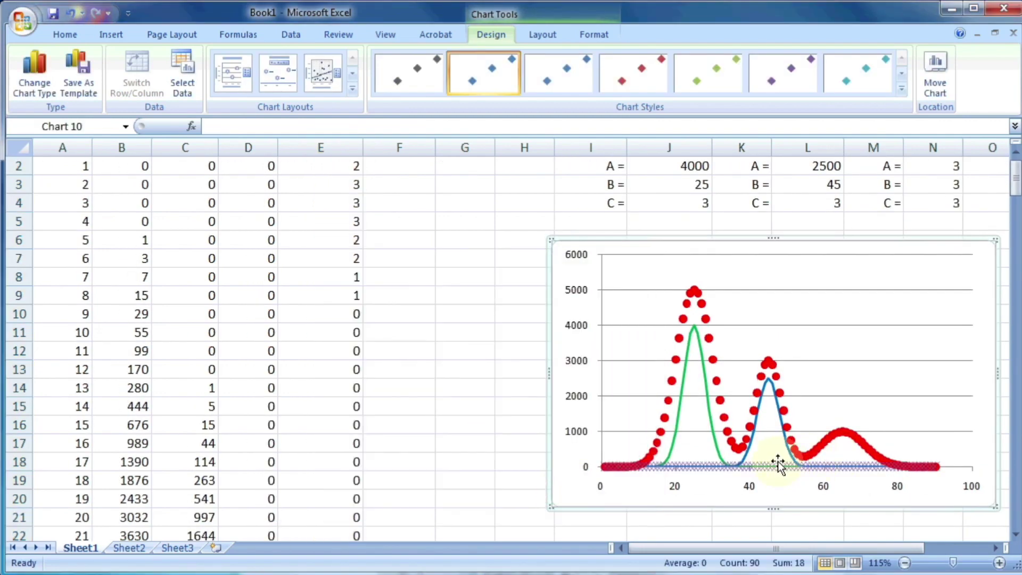
Step: Format the Peak3 series with no markers and a solid purple line
right_click(778, 463)
left_click(815, 551)
left_click(201, 125)
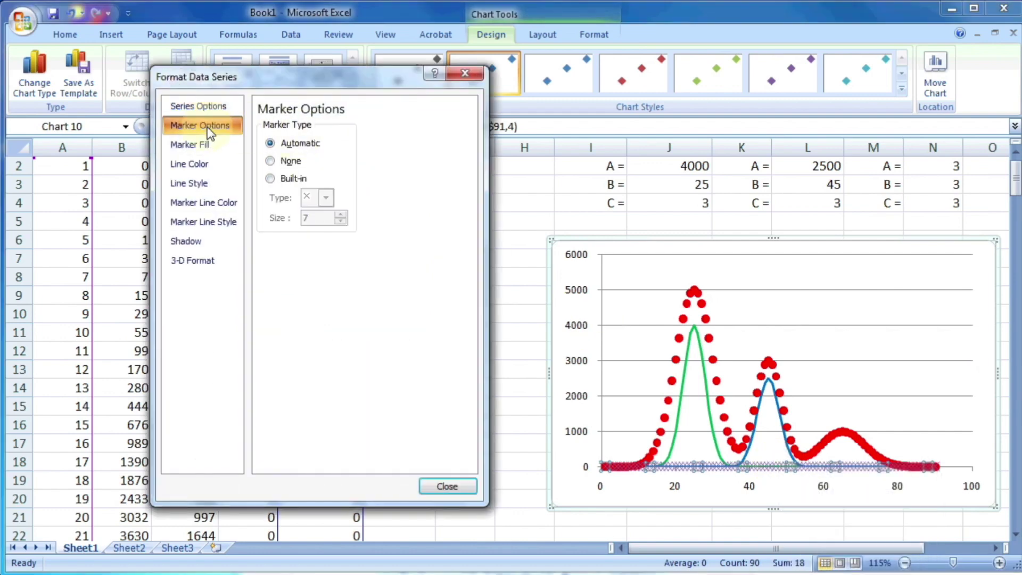
left_click(269, 160)
left_click(189, 164)
left_click(280, 143)
left_click(325, 194)
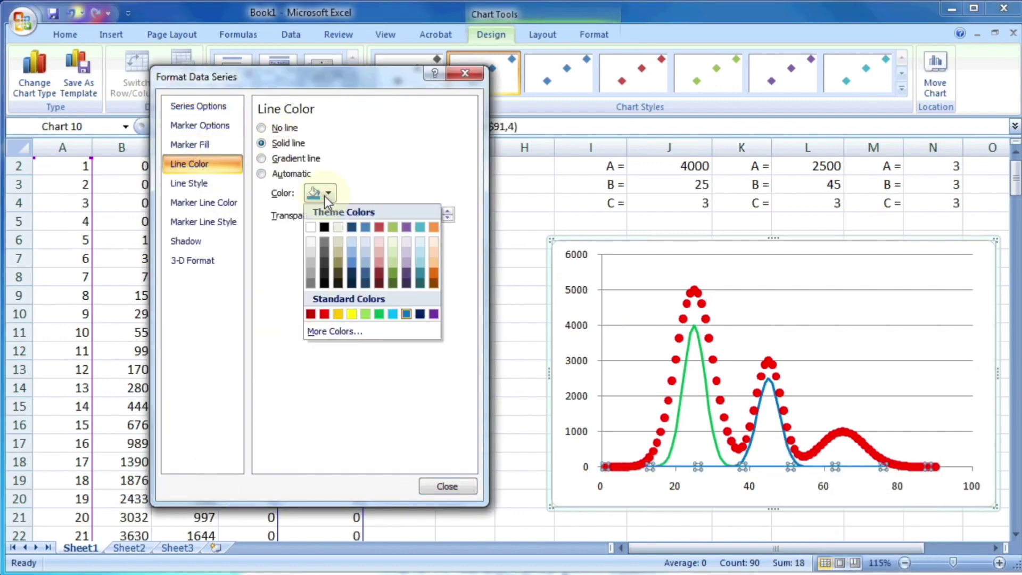
left_click(433, 314)
left_click(446, 485)
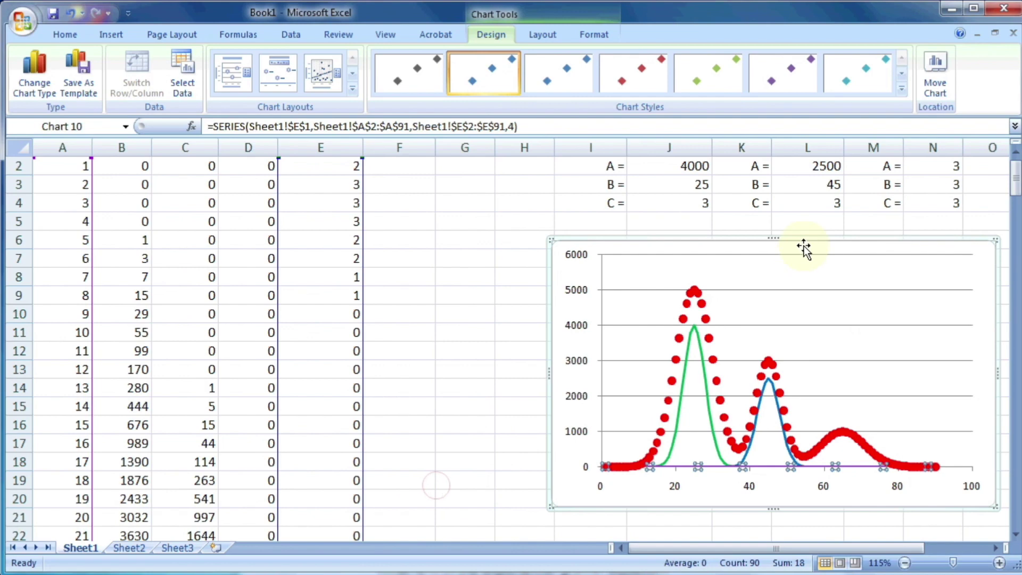
left_click(932, 168)
scroll(935, 170, "up", 1)
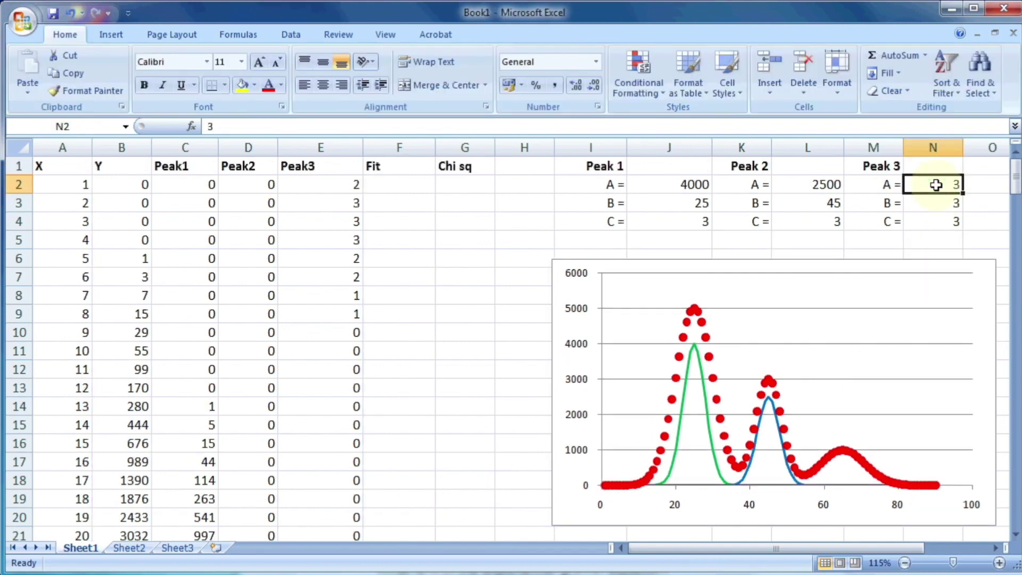
Step: Enter 2500 for Peak 3's A in N2 and 75 for B, then revise B to 70
type("2500")
key("Return")
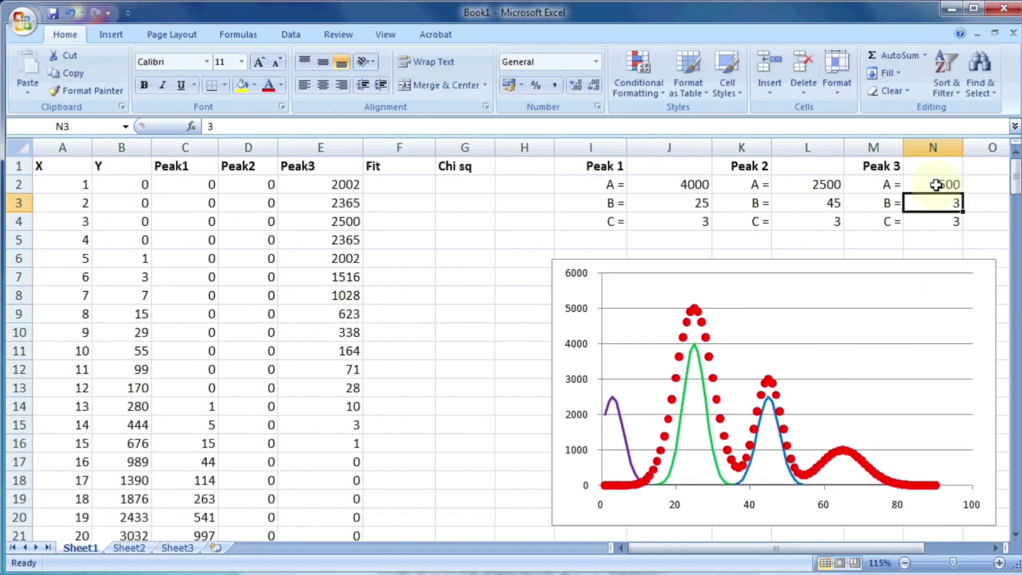
type("75")
key("Return")
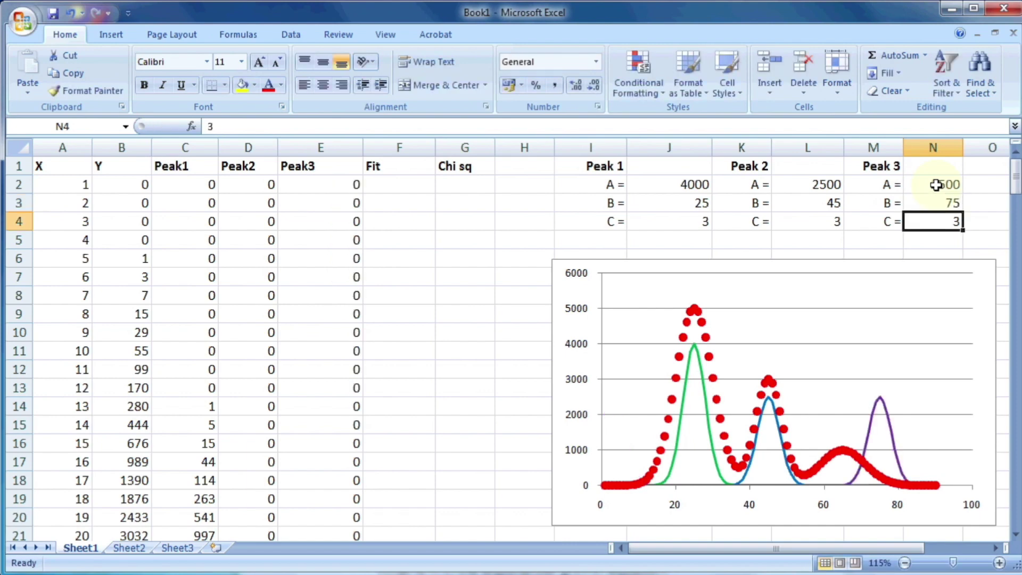
left_click(810, 218)
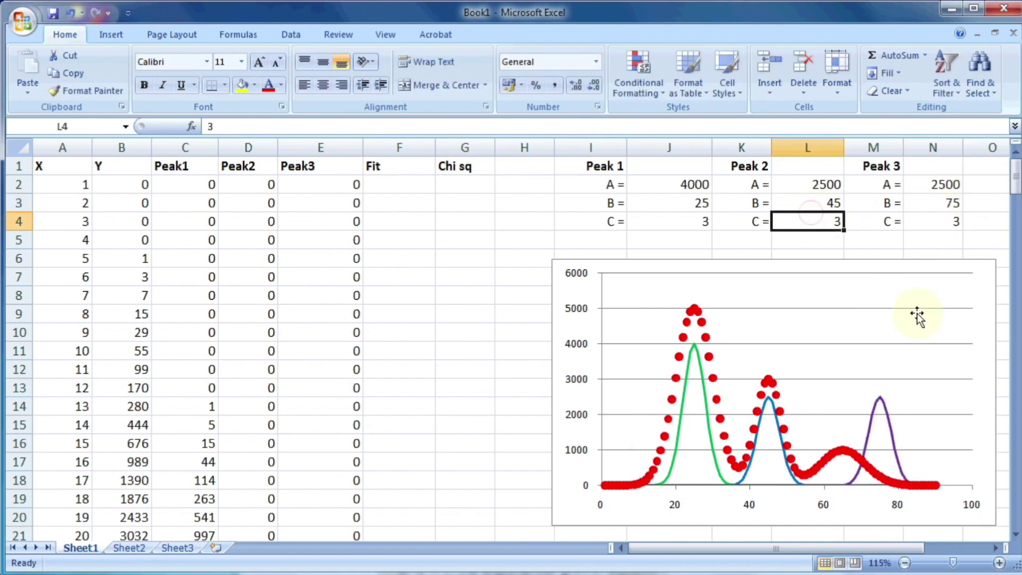
left_click(945, 202)
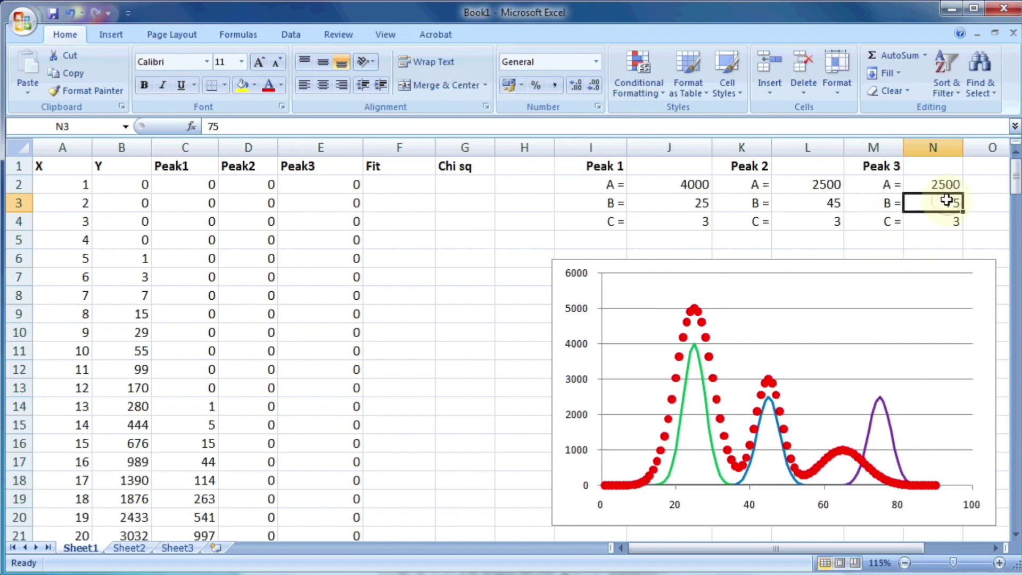
type("70")
key("Return")
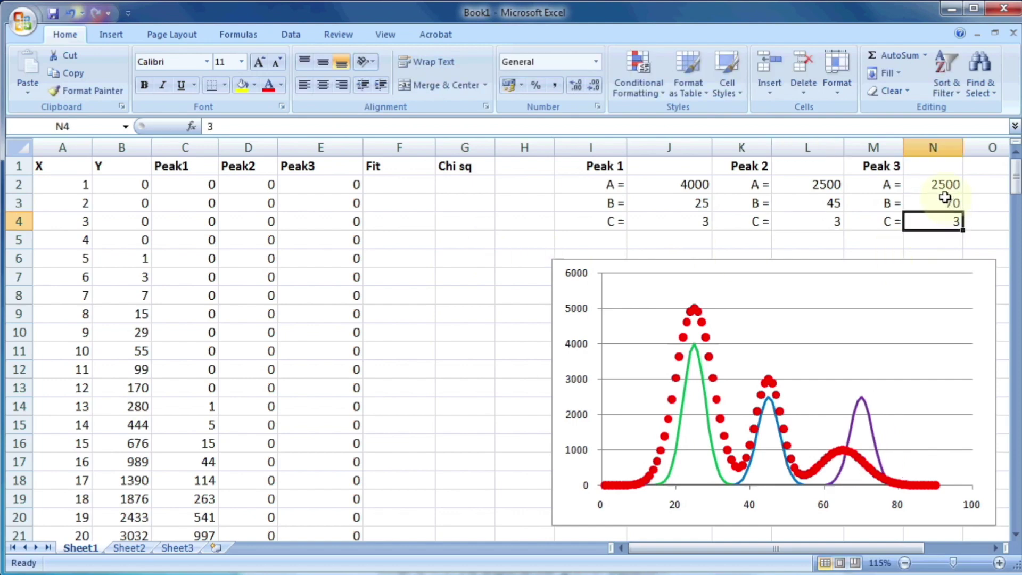
left_click(479, 276)
Step: Enter =SUM(C2:E2) in F2 and fill it down the Fit column
left_click(402, 187)
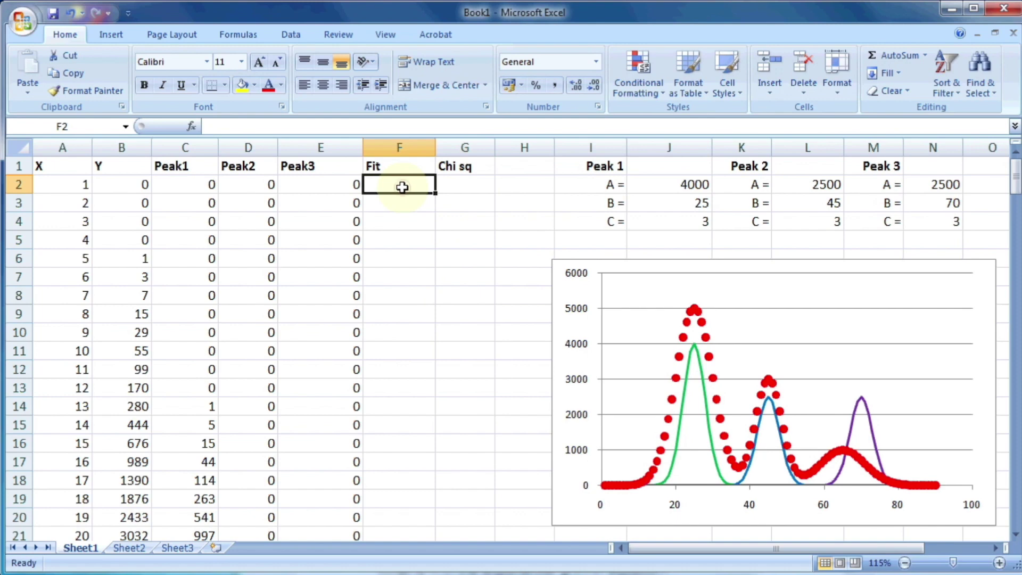
type("=")
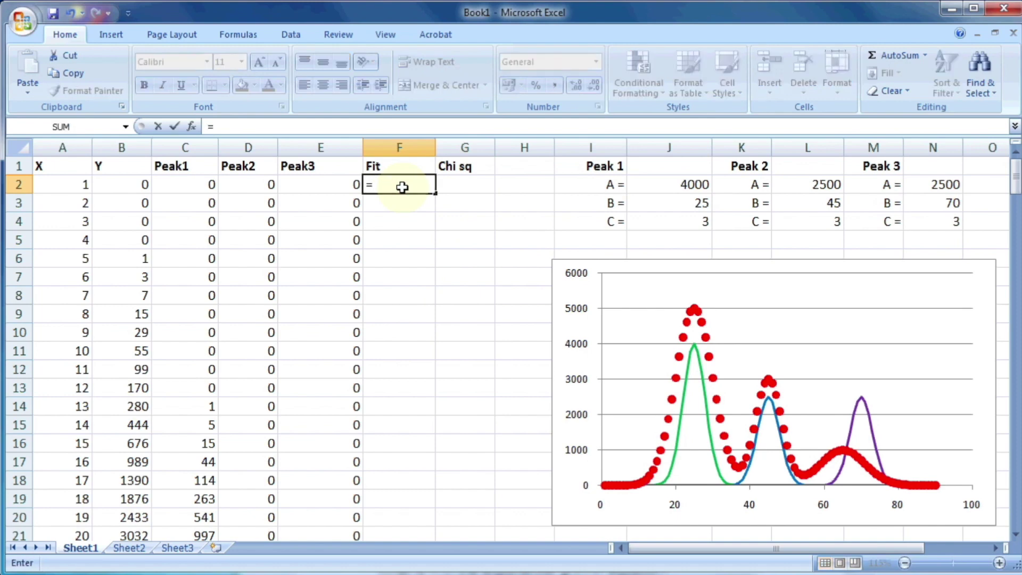
type("SUM")
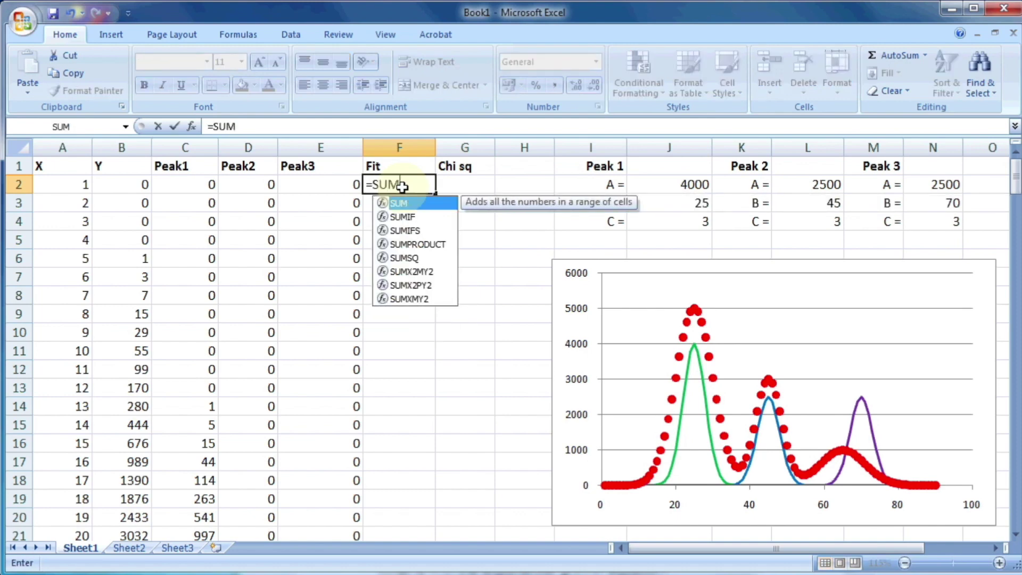
type("(")
left_click_drag(201, 189, 303, 183)
type(")")
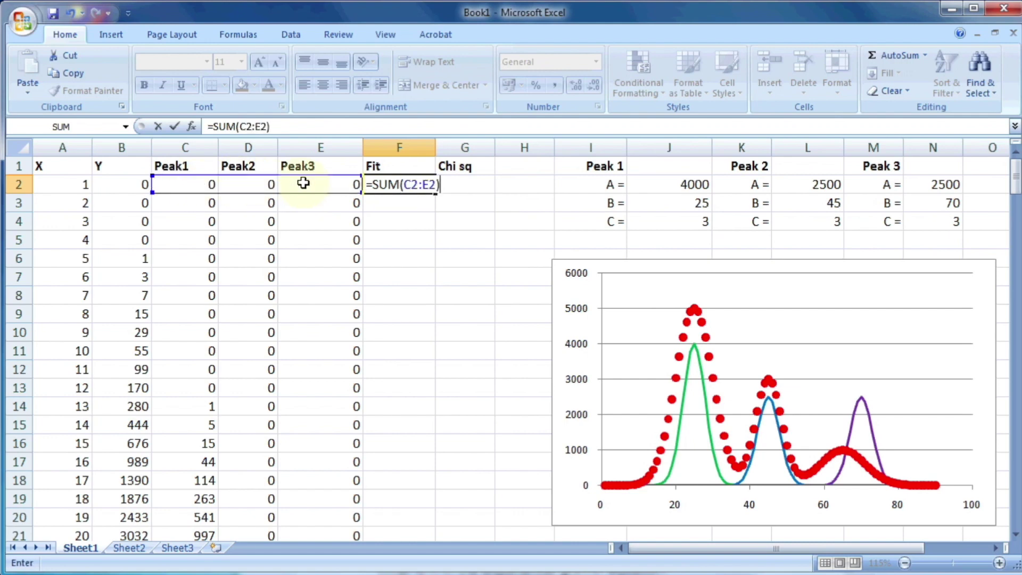
key("Return")
left_click(383, 186)
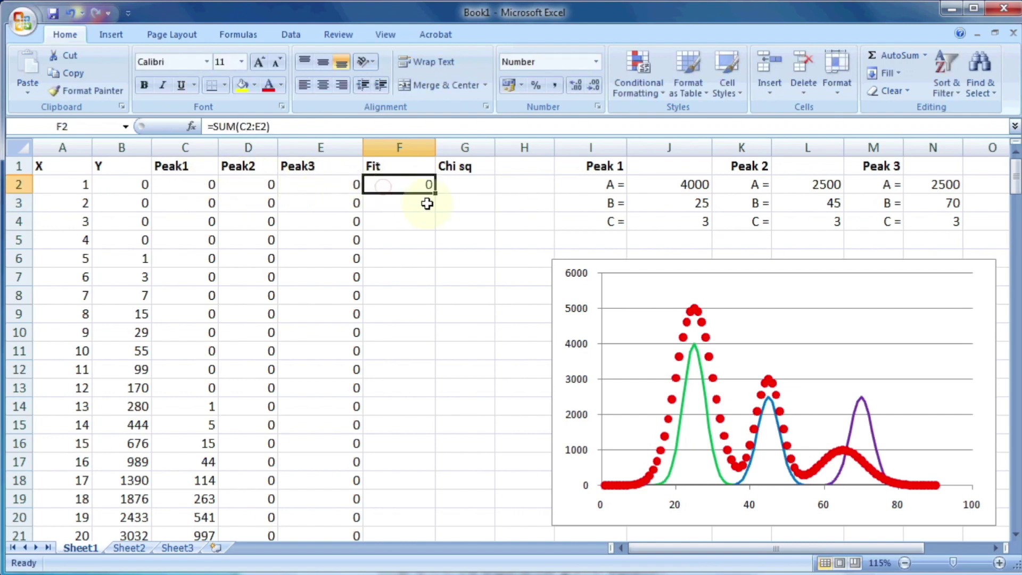
double_click(436, 193)
scroll(413, 284, "down", 1)
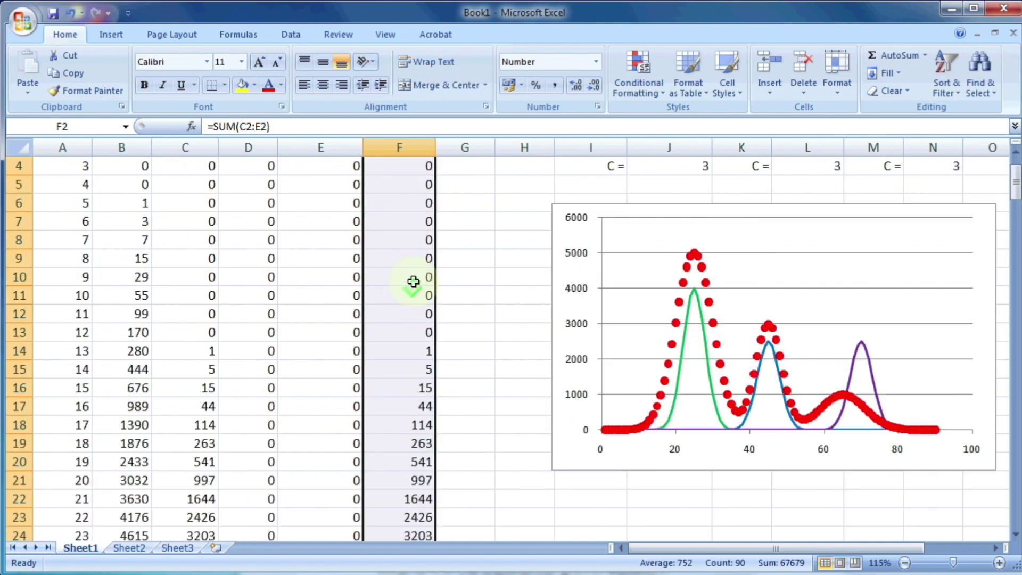
scroll(413, 280, "up", 1)
left_click(748, 262)
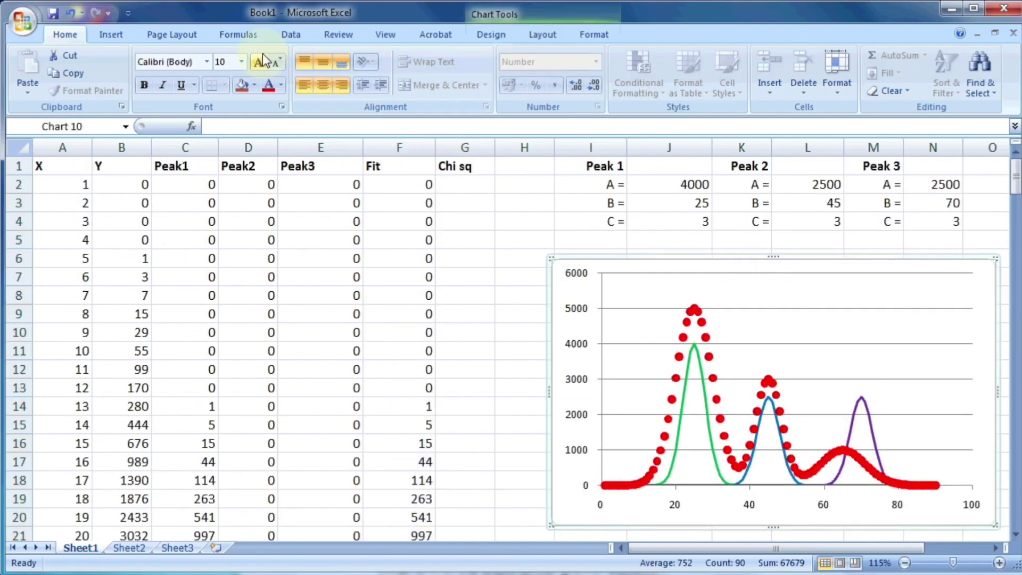
Step: Add a new chart series named from the Fit header in F1
left_click(494, 36)
left_click(179, 81)
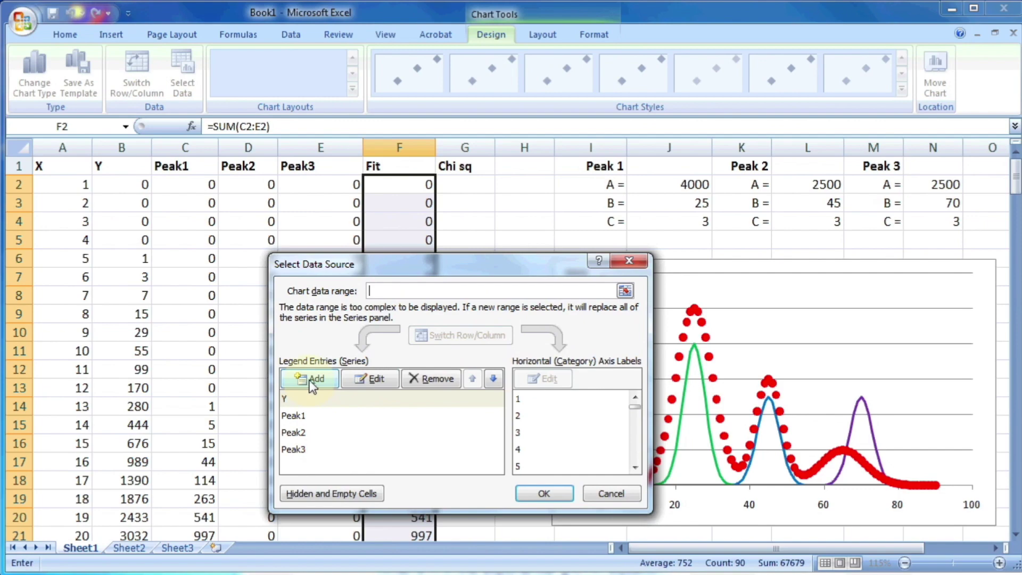
left_click(313, 382)
left_click(400, 166)
left_click(413, 387)
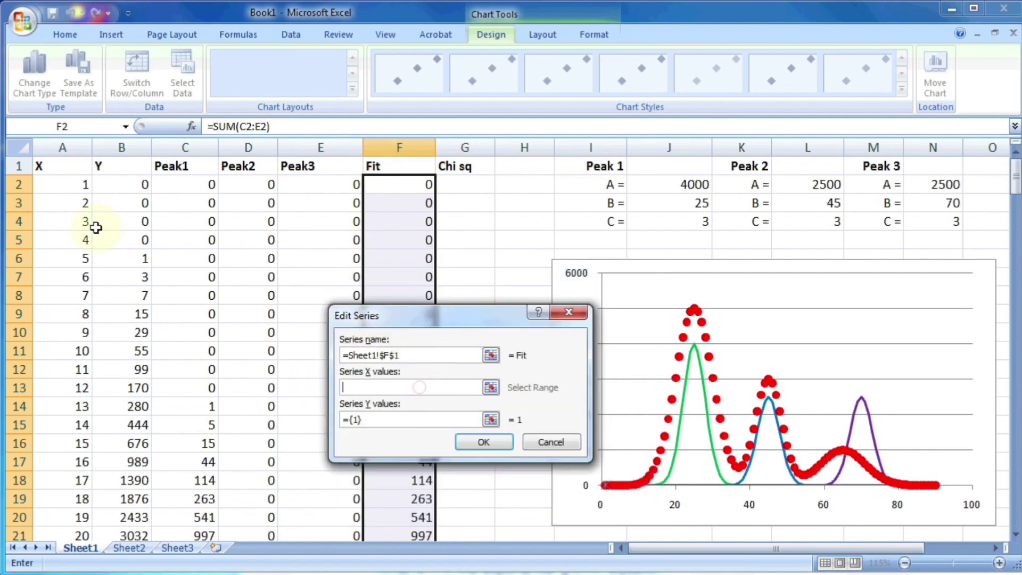
Step: Set the Fit series X values to A2:A91 and Y values to F2:F91, and apply
left_click(69, 186)
scroll(69, 186, "down", 20)
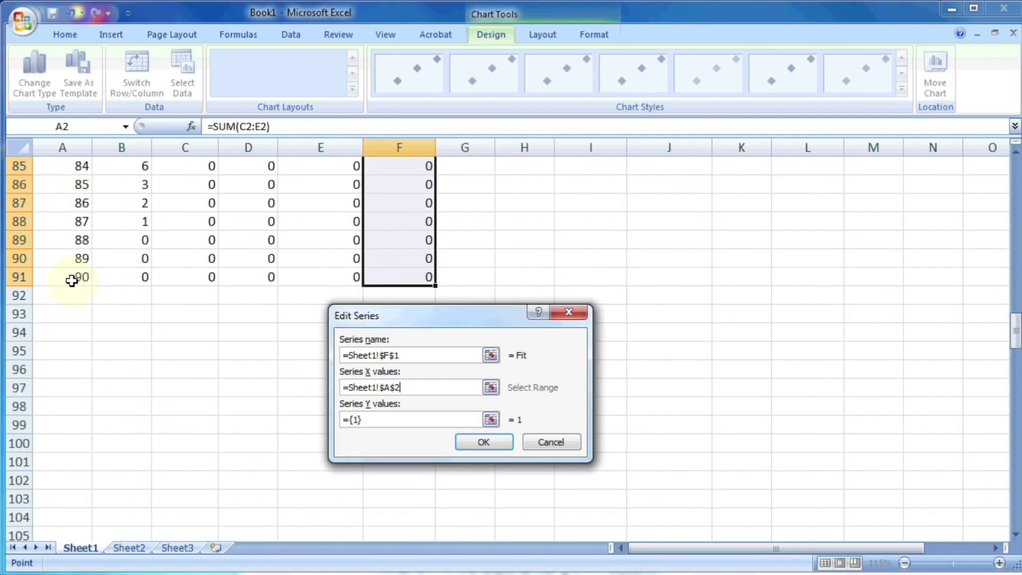
left_click(72, 281, "shift")
left_click(491, 420)
left_click(405, 276)
scroll(405, 274, "up", 20)
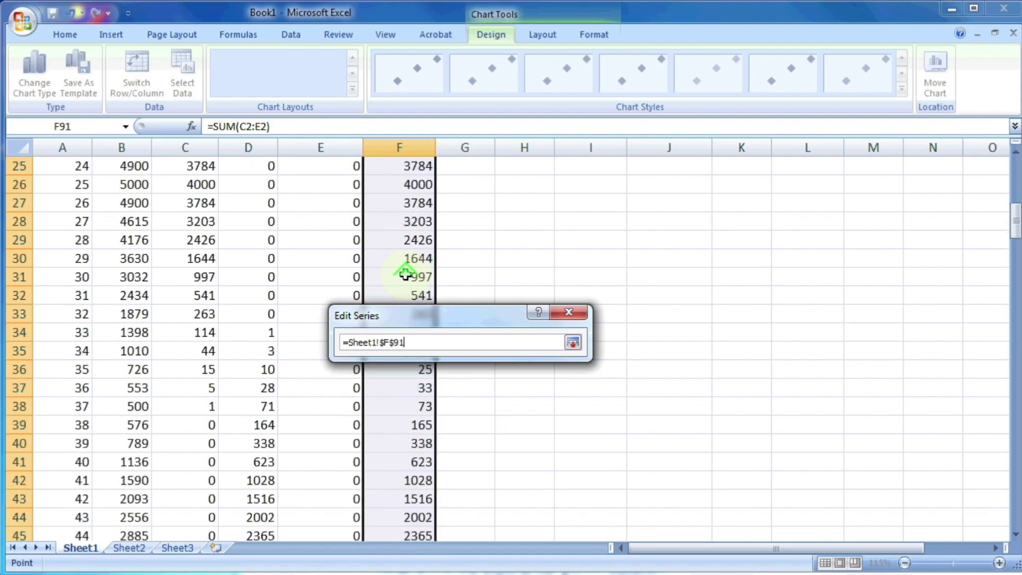
scroll(406, 274, "up", 8)
left_click(404, 185, "shift")
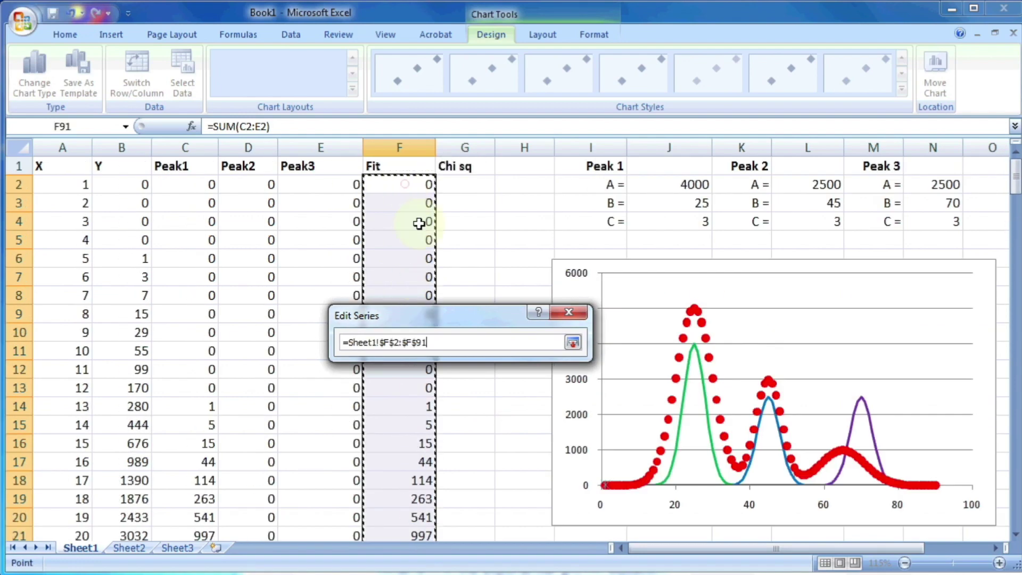
left_click(572, 343)
left_click(488, 442)
left_click(538, 491)
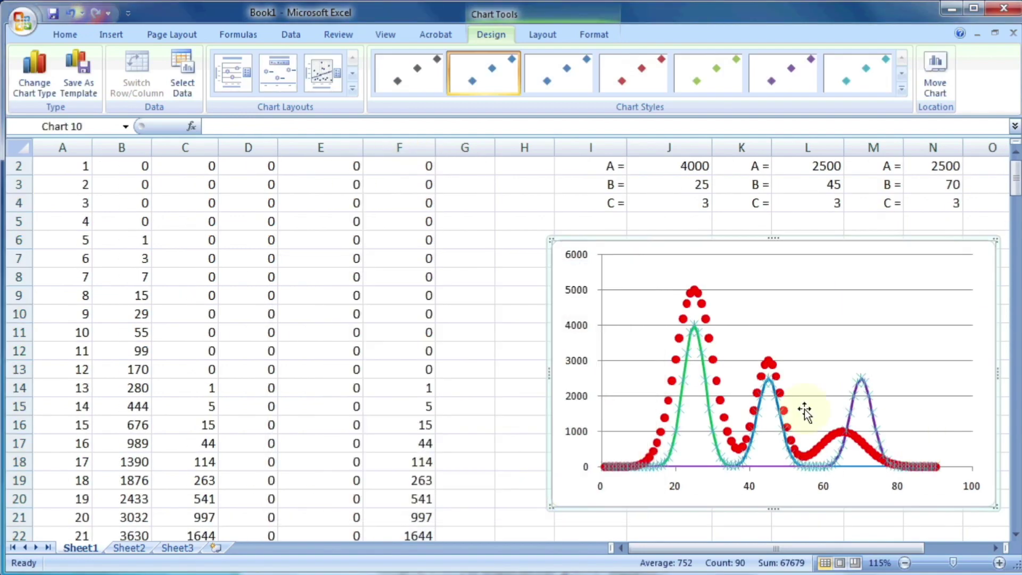
right_click(808, 462)
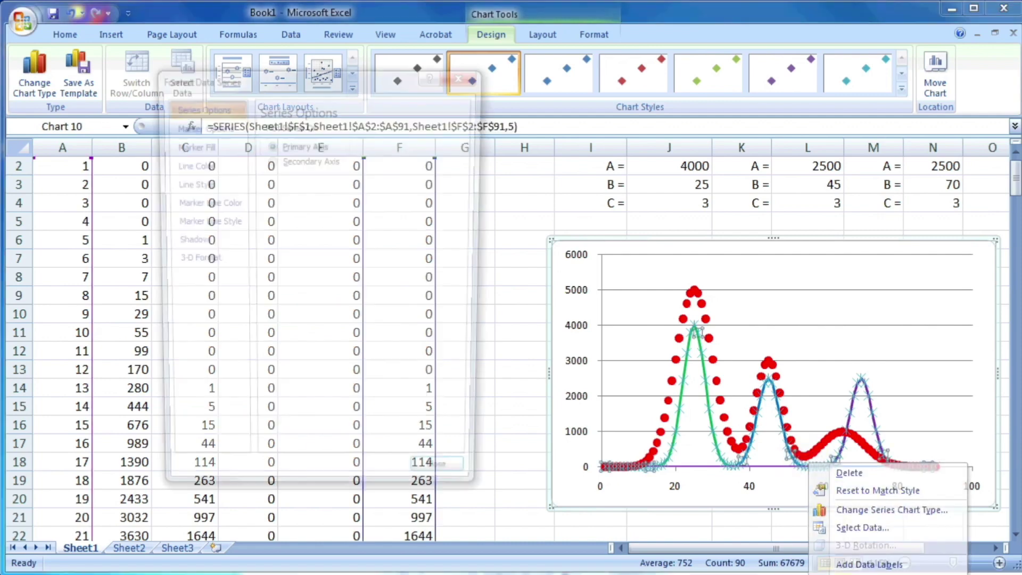
Step: Format the Fit series with no markers and a solid black line
left_click(208, 126)
left_click(280, 159)
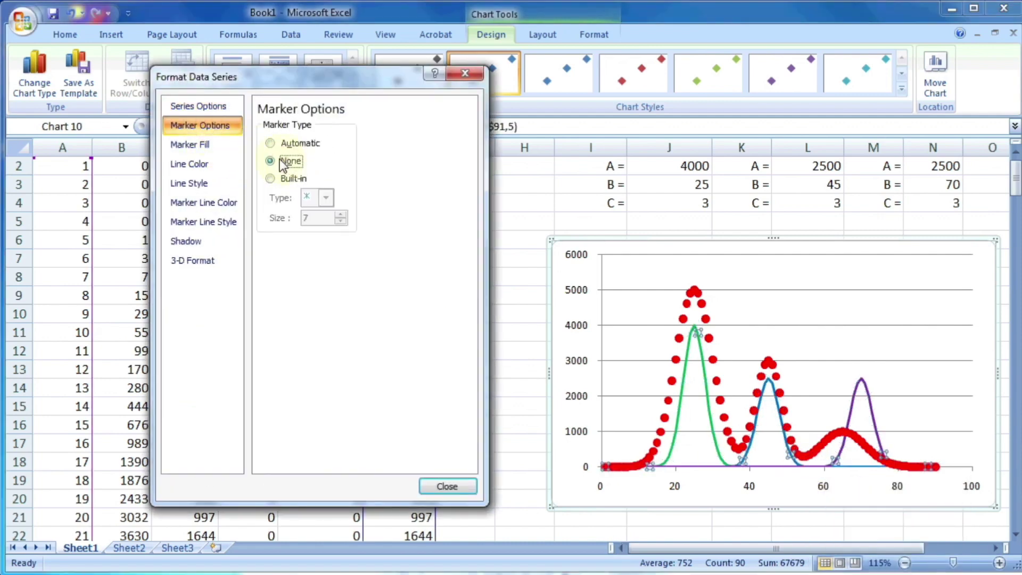
left_click(193, 166)
left_click(278, 144)
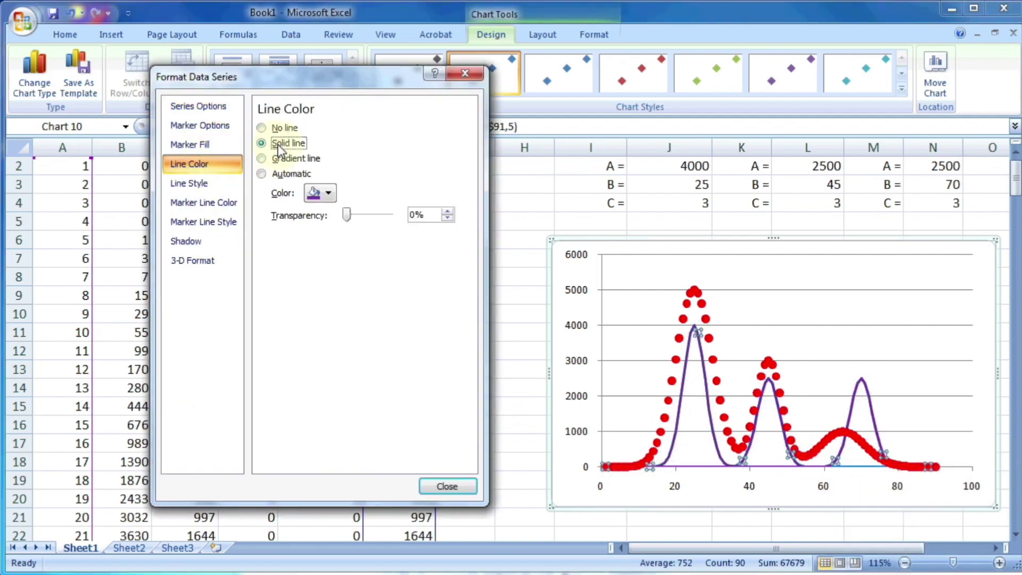
left_click(320, 194)
left_click(322, 224)
left_click(447, 486)
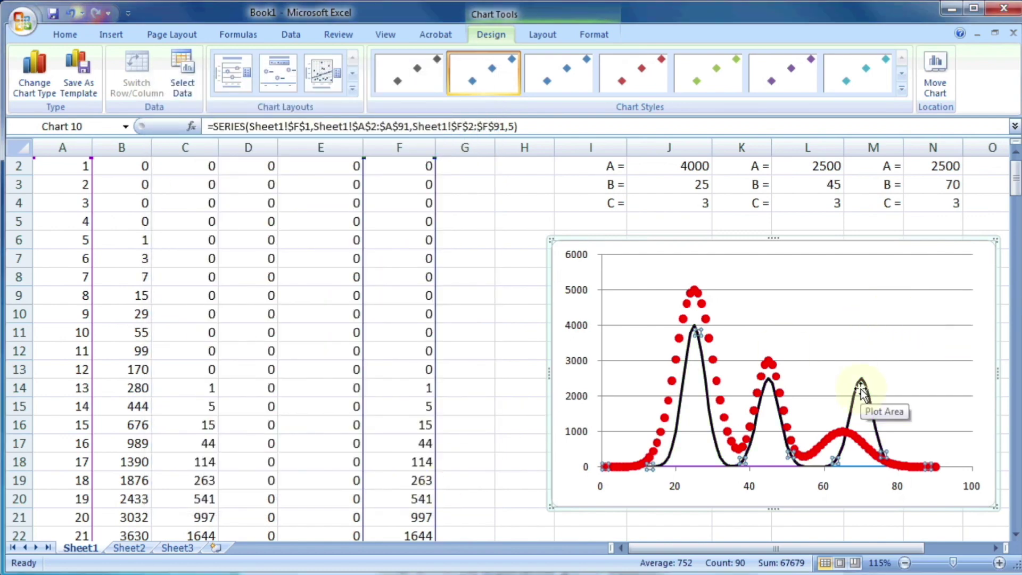
scroll(527, 287, "up", 1)
left_click(526, 293)
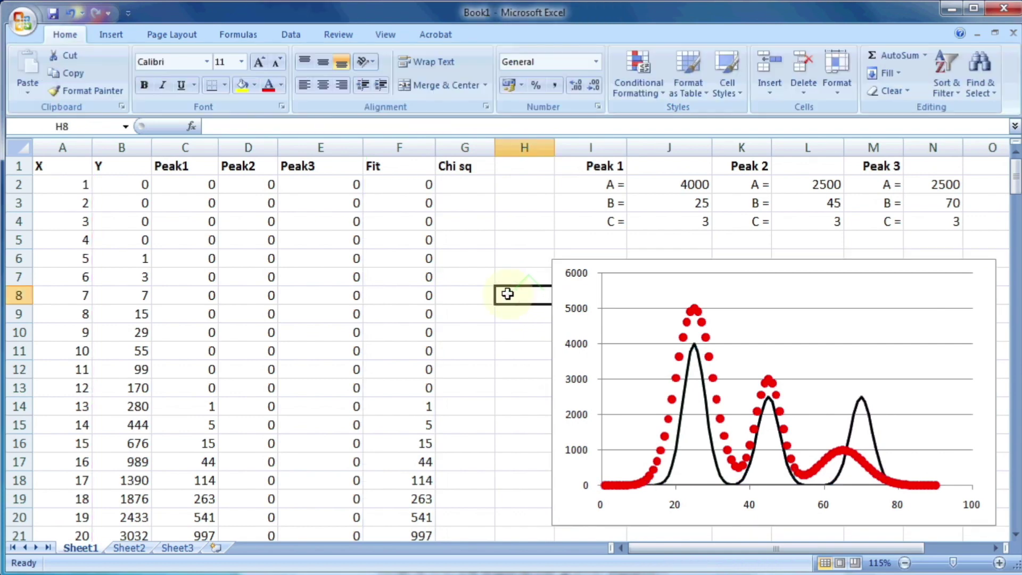
Step: Enter the squared difference =(B2-F2)^2 in G2
left_click(473, 186)
type("=")
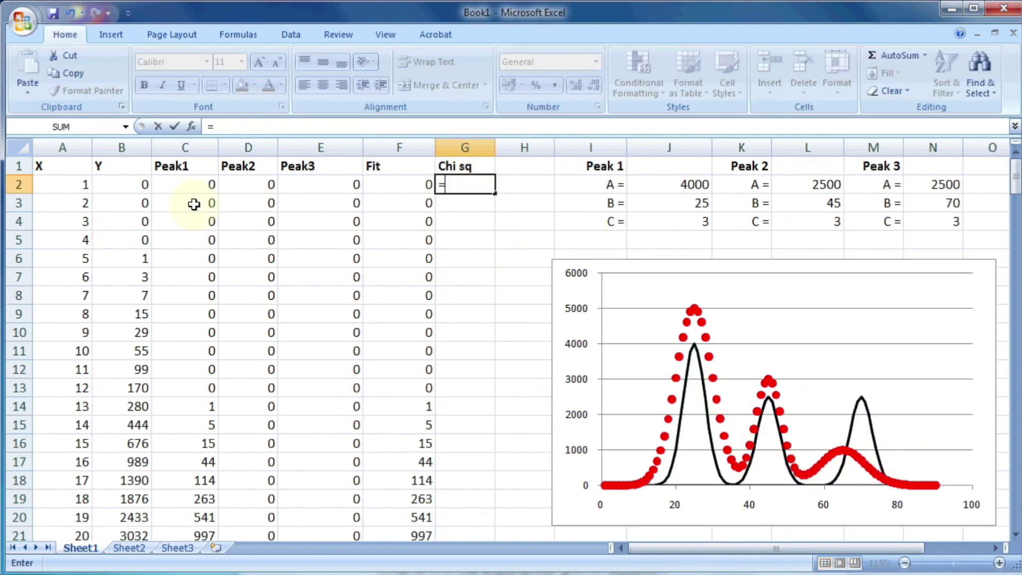
left_click(129, 185)
type("-")
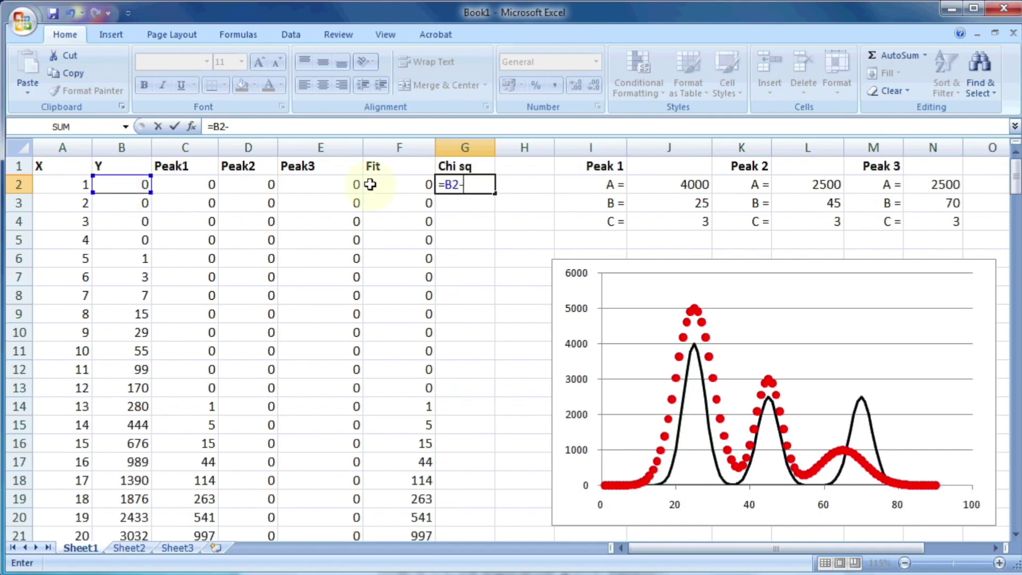
left_click(375, 185)
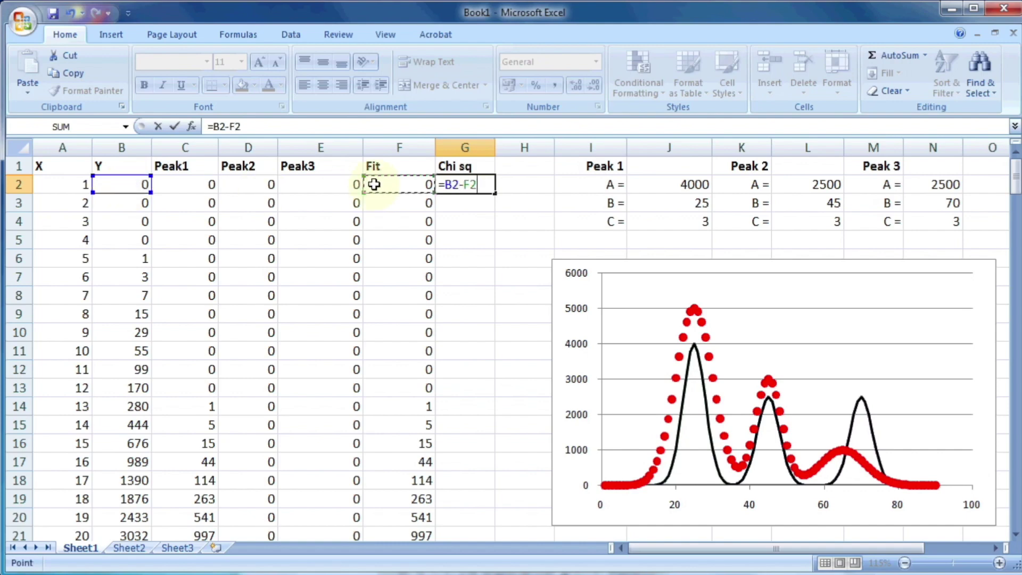
left_click(446, 185)
type("(")
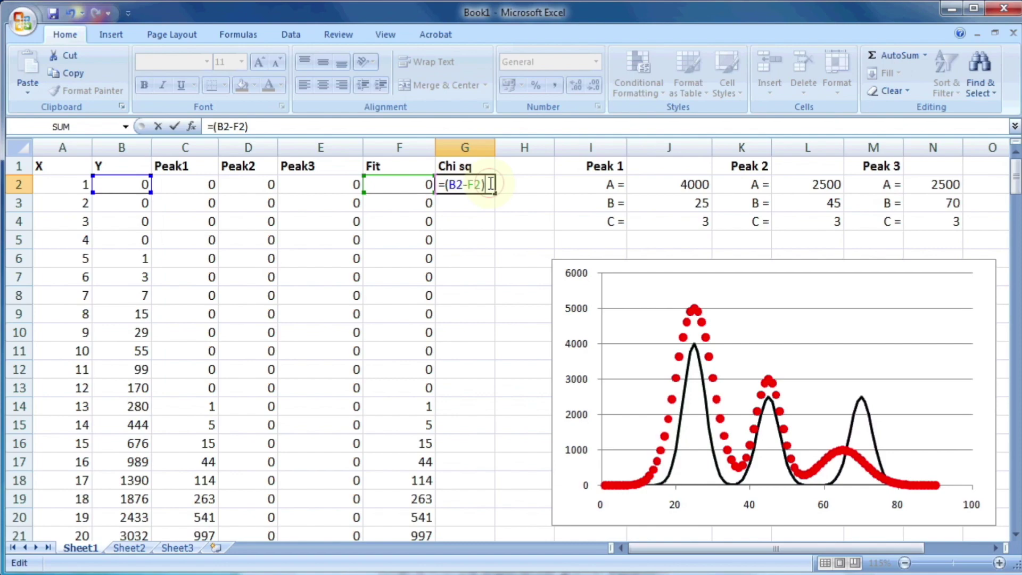
key("Return")
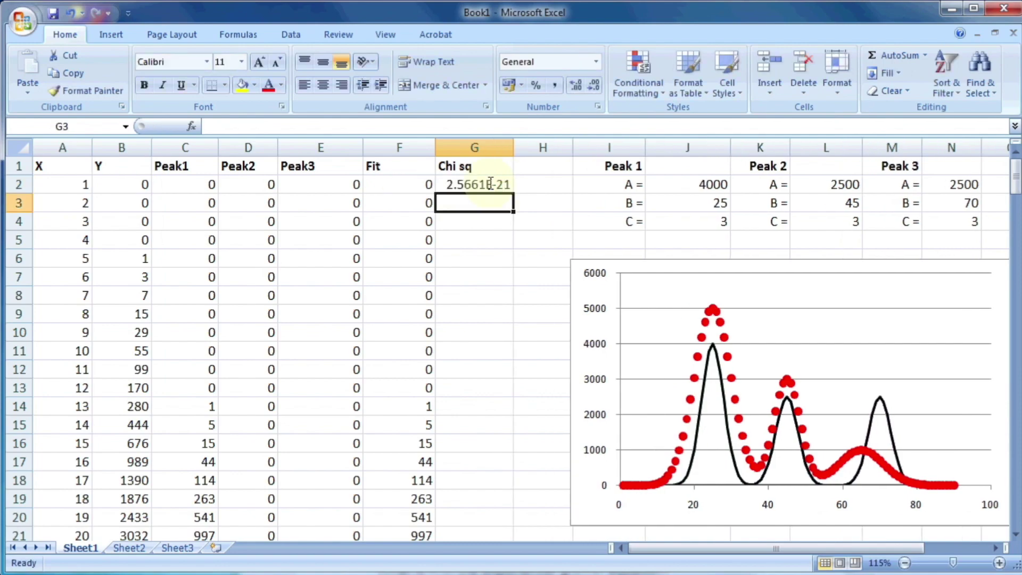
Step: Fill the Chi sq formula down column G
left_click(485, 185)
double_click(514, 195)
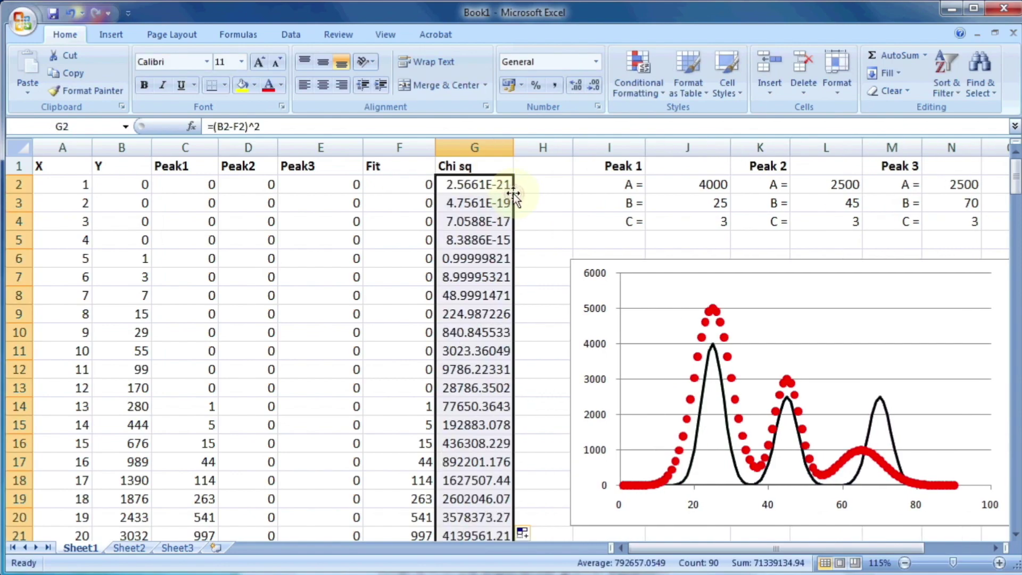
scroll(519, 215, "down", 8)
scroll(515, 215, "up", 8)
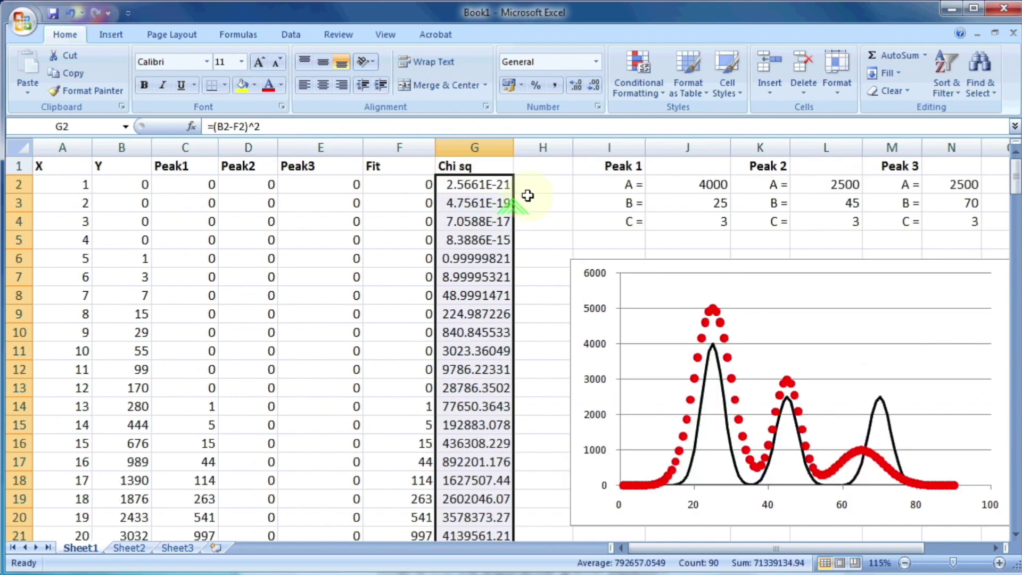
left_click(533, 168)
Step: Label H1 'sum chi sq' and put =SUM(G:G) in H2, totalling 71339135
type("s")
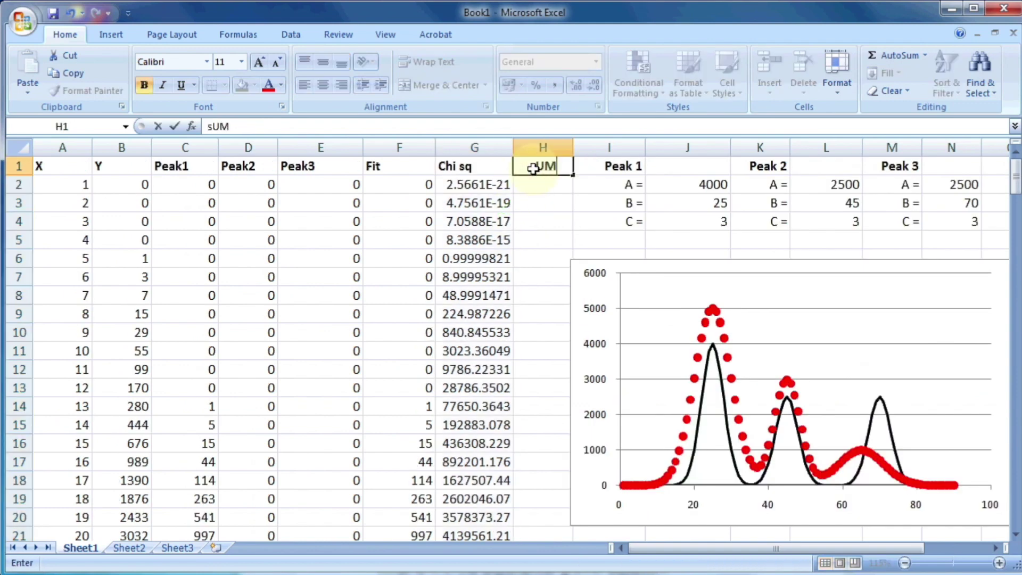
type("um chi sq")
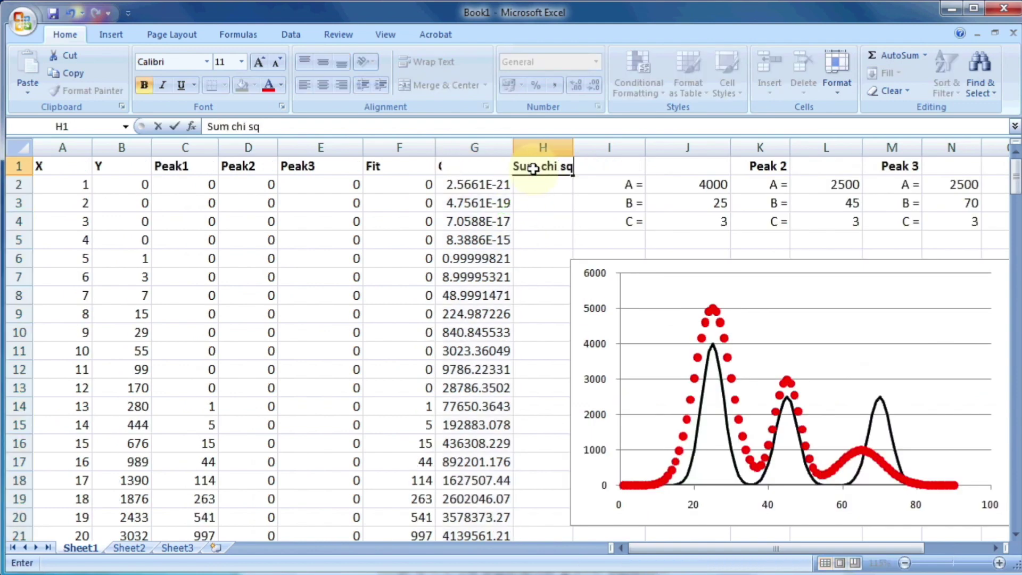
key("Return")
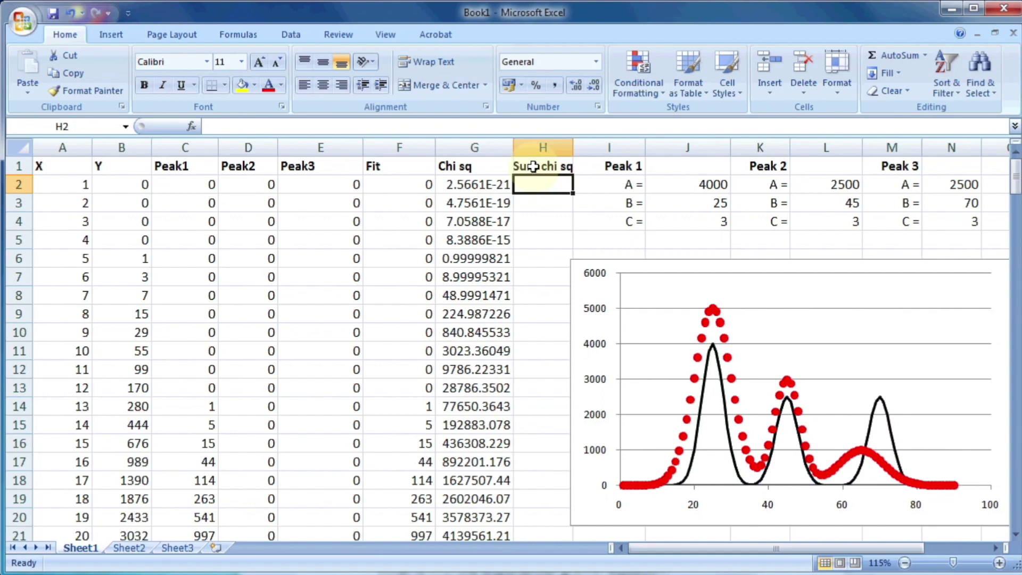
type("=")
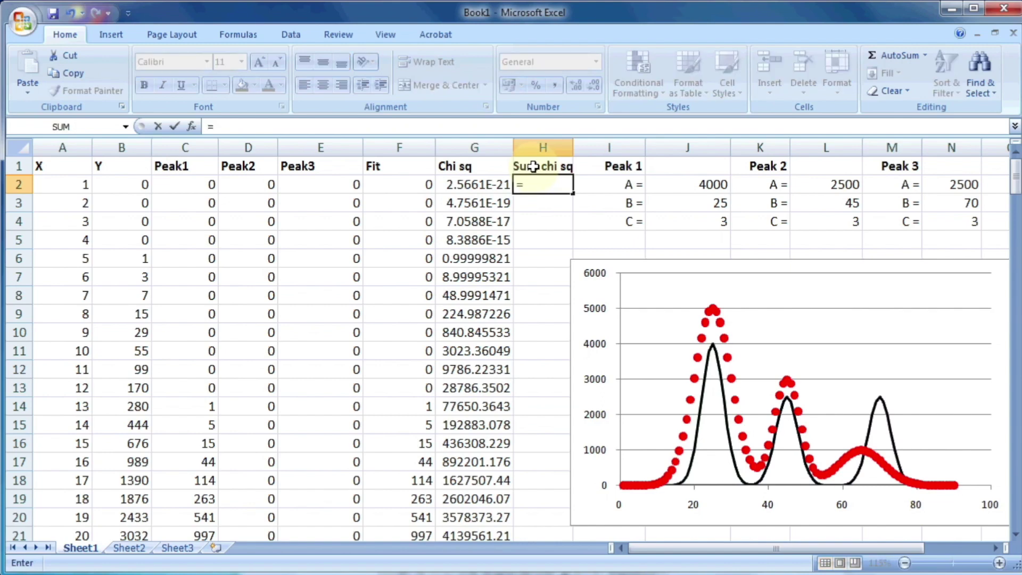
type("sum(")
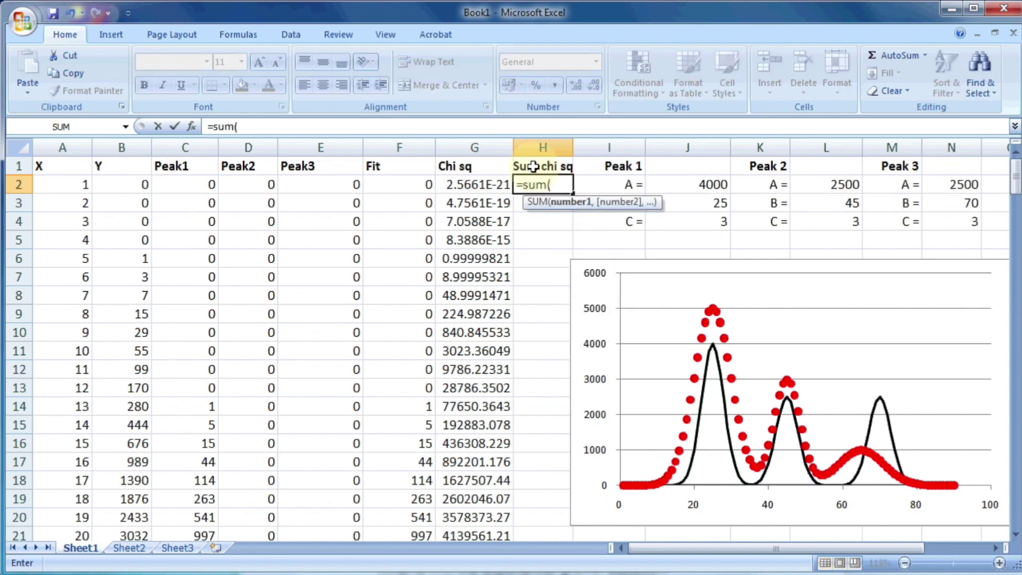
left_click(474, 147)
type(")")
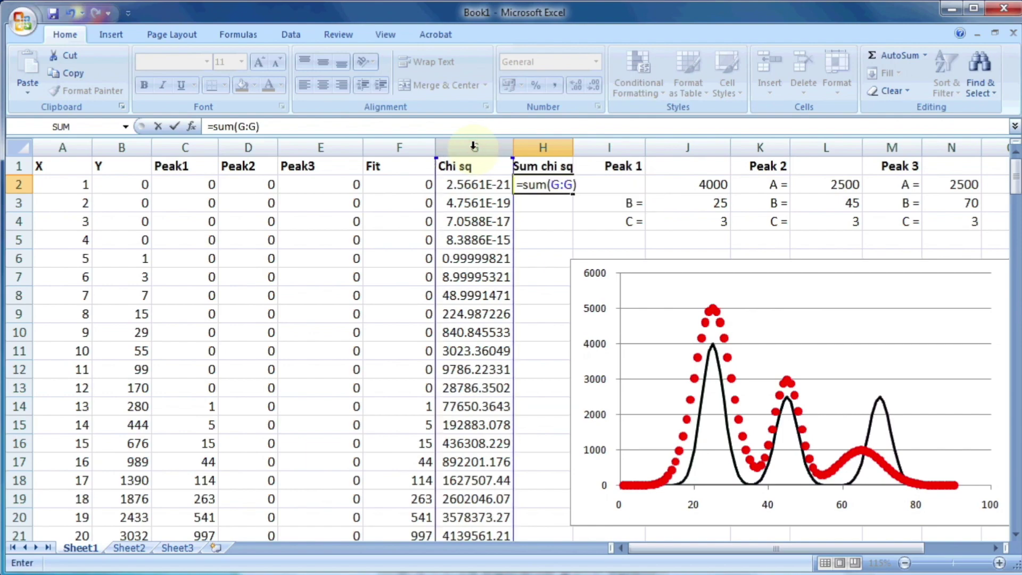
key("Return")
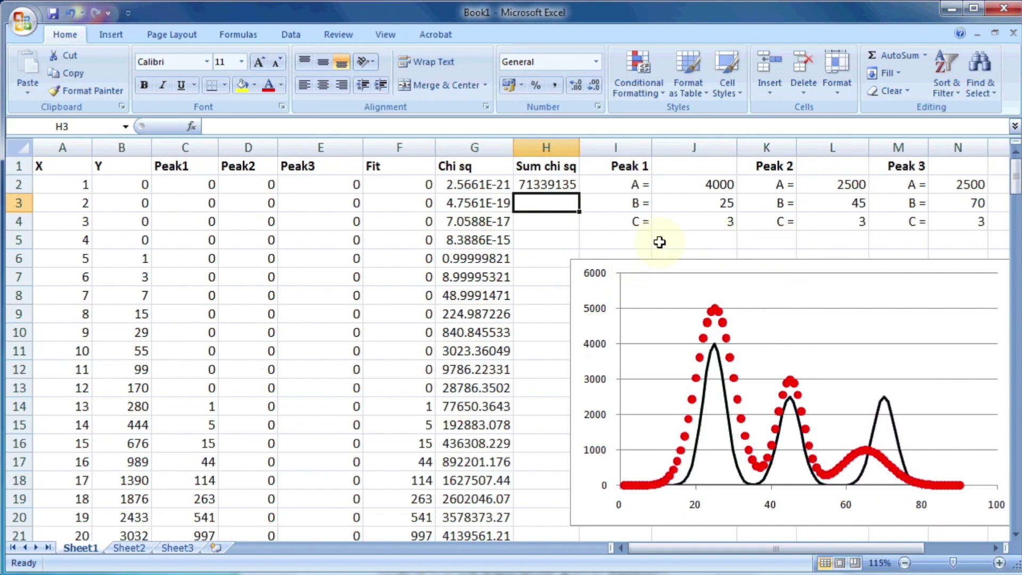
left_click_drag(763, 265, 737, 256)
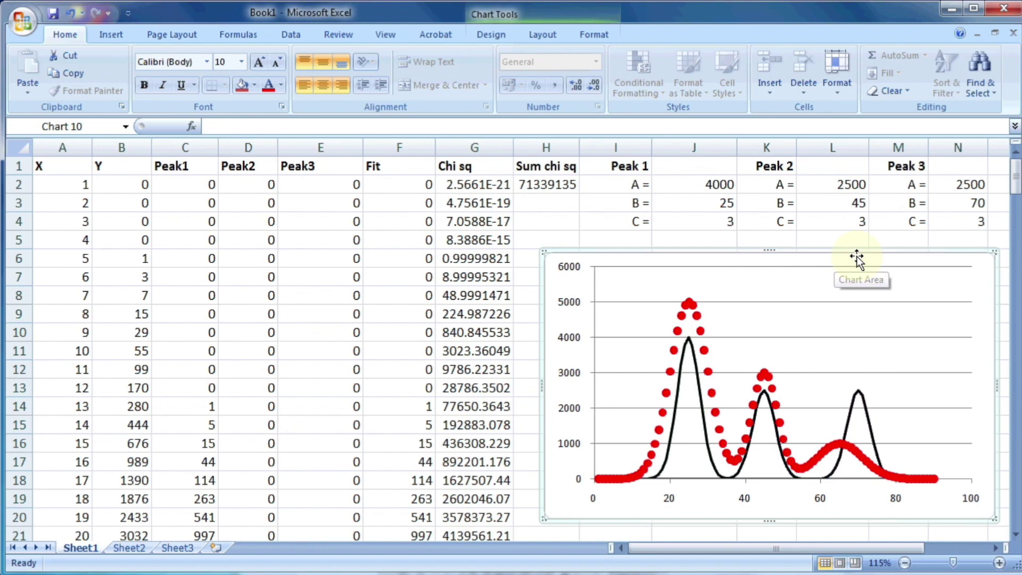
Step: Run Solver minimising $H$2 by changing Peak 1's cells J2:J4, and keep the solution
left_click(297, 33)
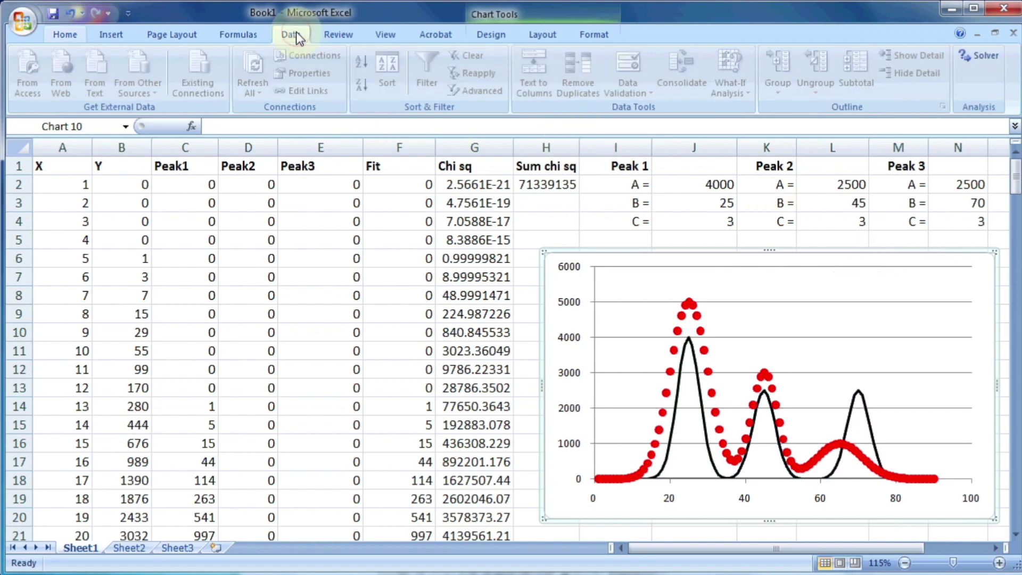
left_click(980, 51)
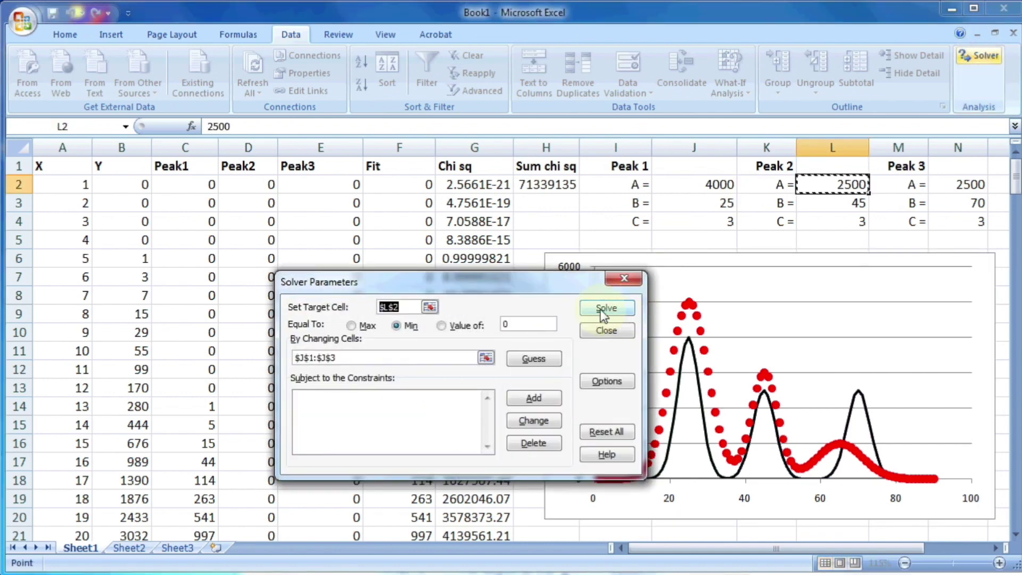
left_click(430, 308)
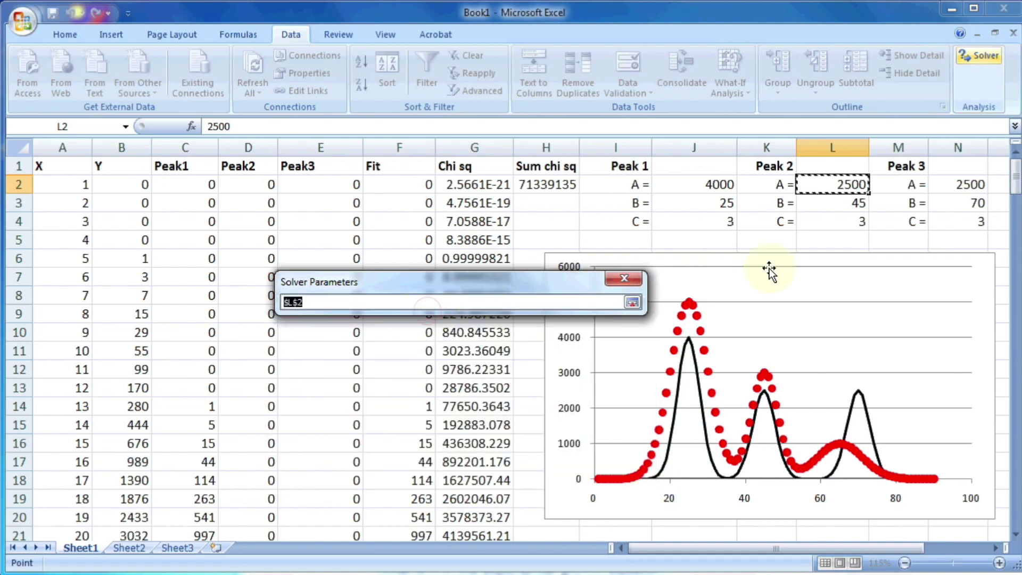
left_click(566, 188)
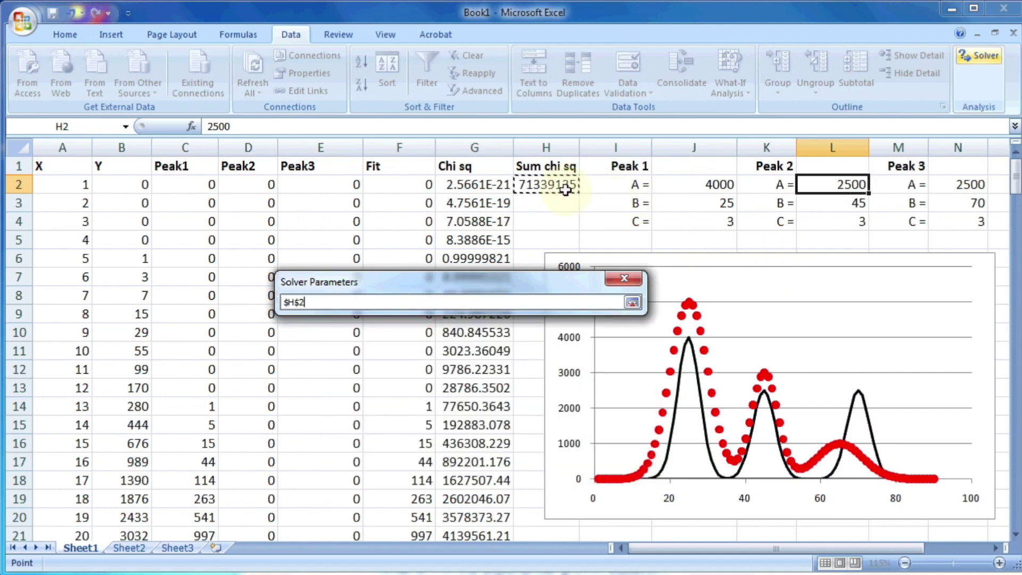
left_click(633, 302)
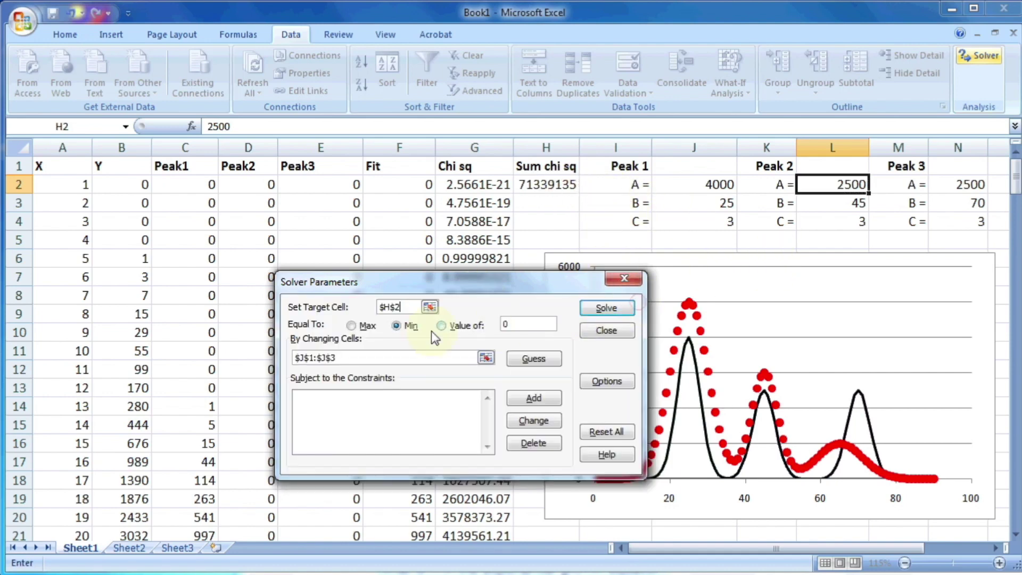
left_click(398, 326)
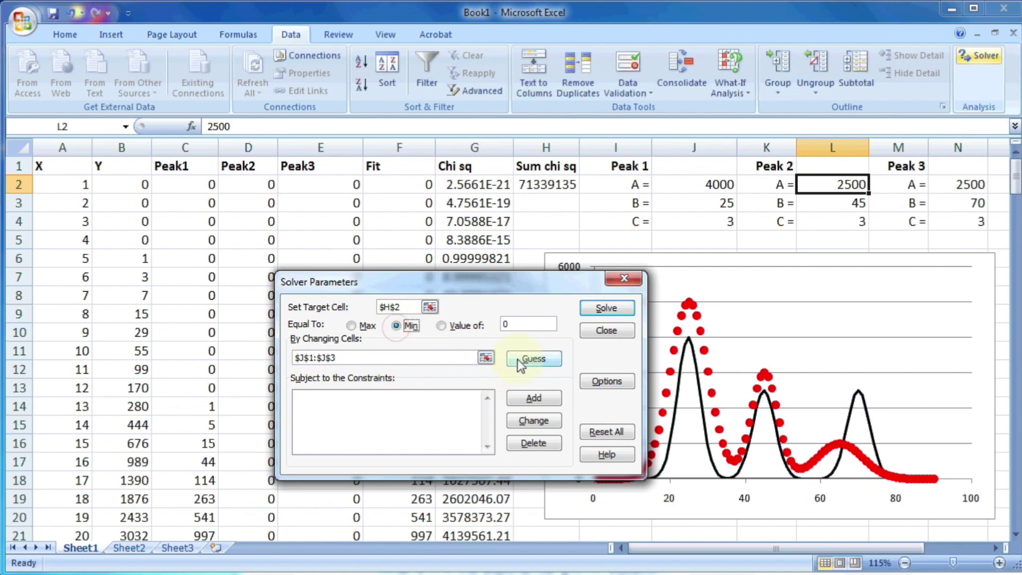
left_click(487, 359)
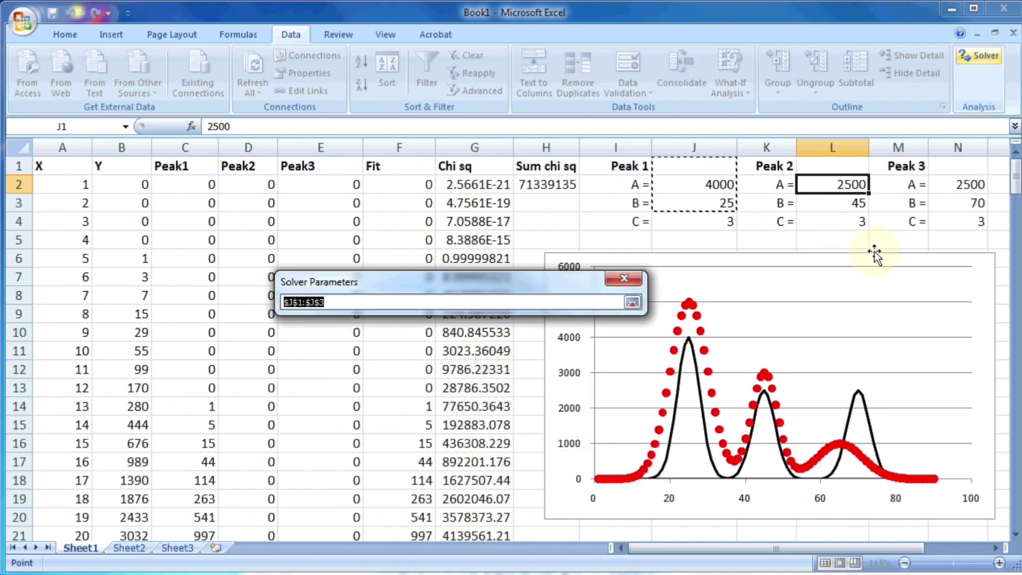
left_click_drag(698, 188, 699, 221)
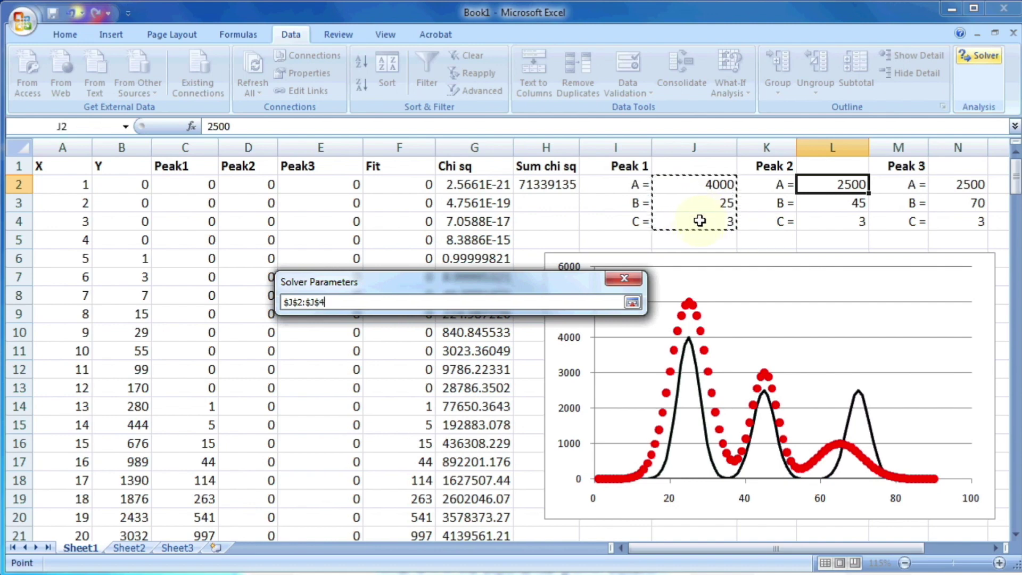
left_click(633, 302)
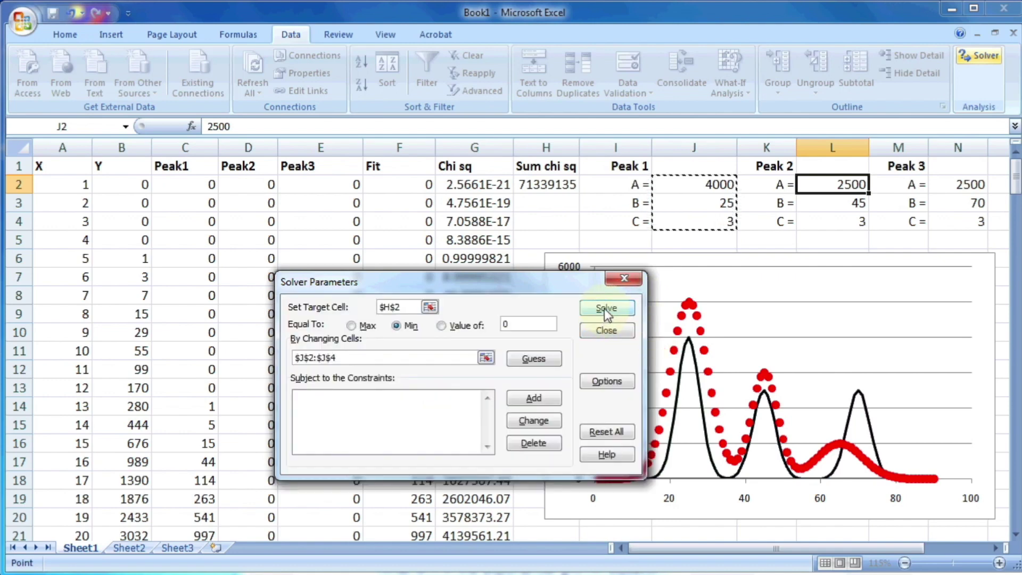
left_click(605, 310)
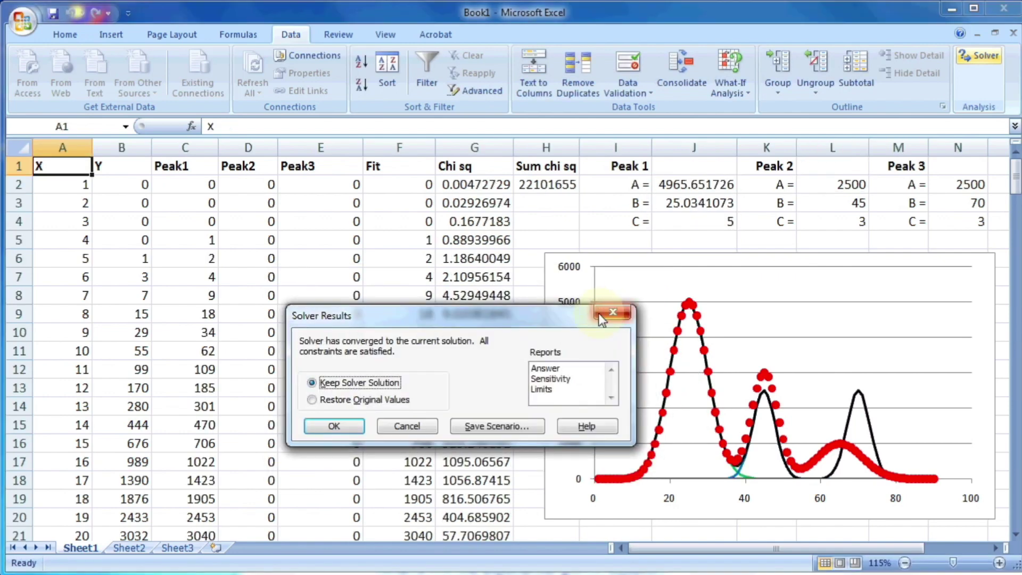
left_click(337, 428)
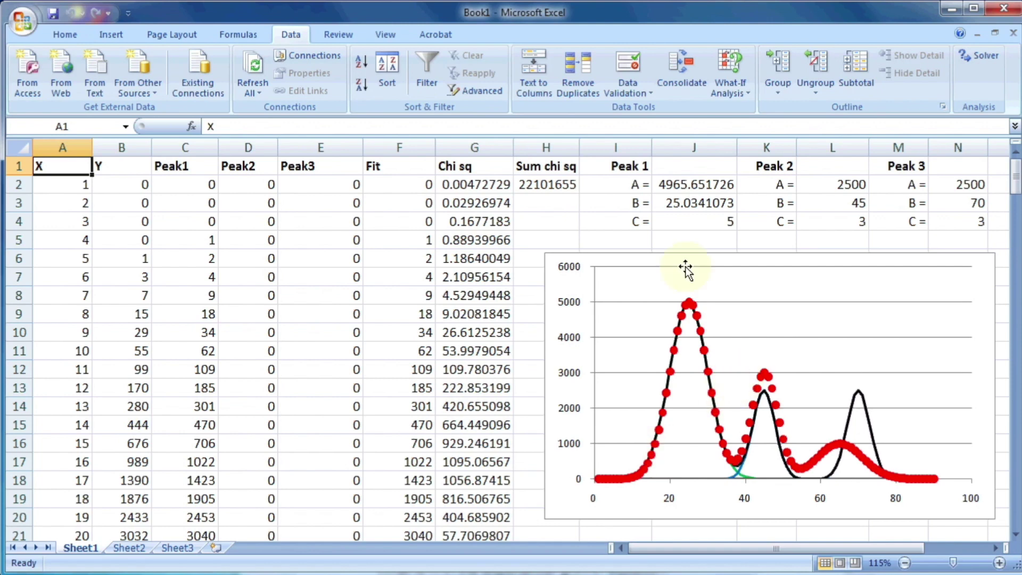
Step: Rerun Solver with changing cells L2:L4 to fit Peak 2, and keep the result
left_click(981, 56)
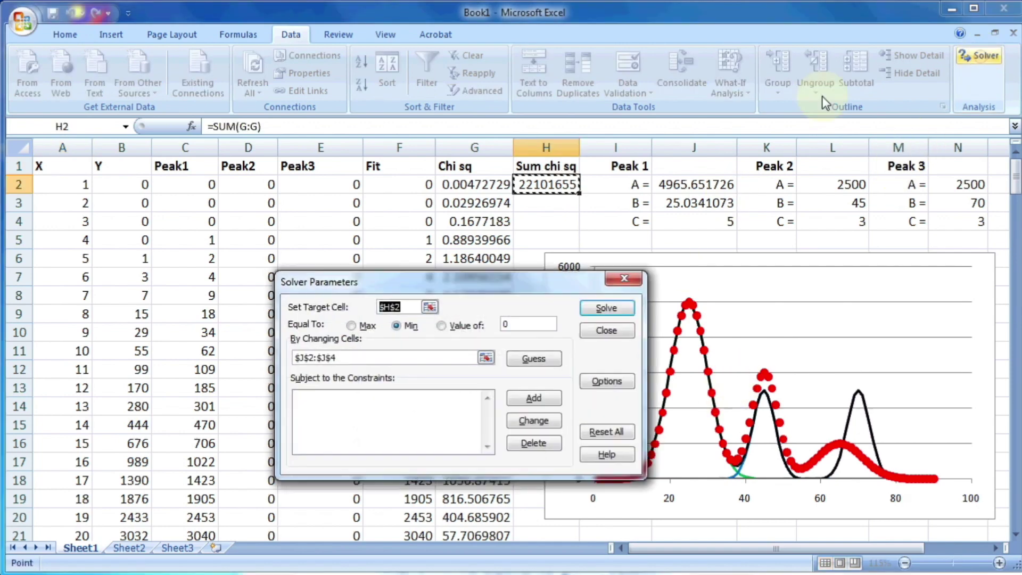
left_click(485, 358)
left_click_drag(829, 185, 833, 222)
left_click(632, 302)
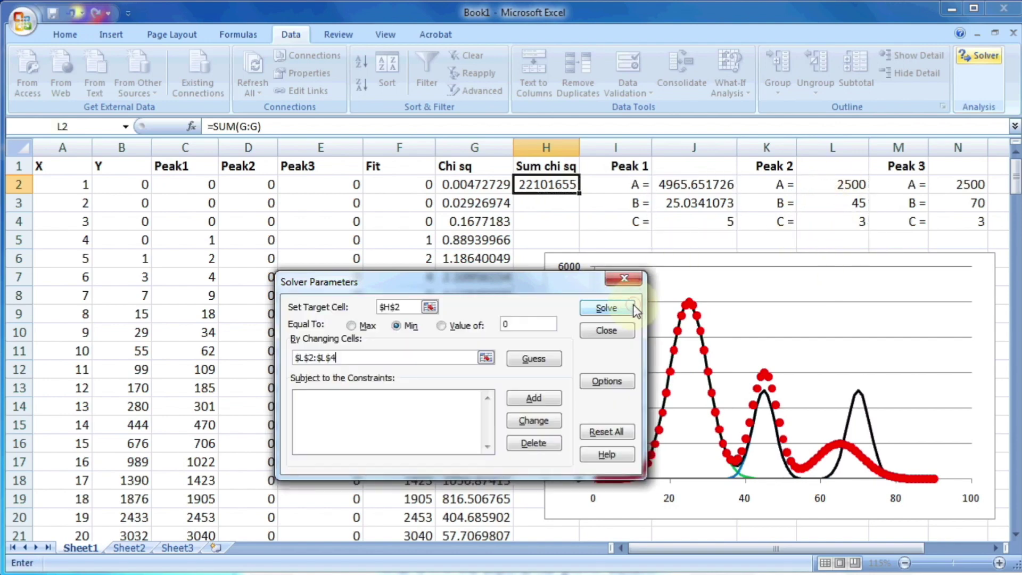
left_click(601, 311)
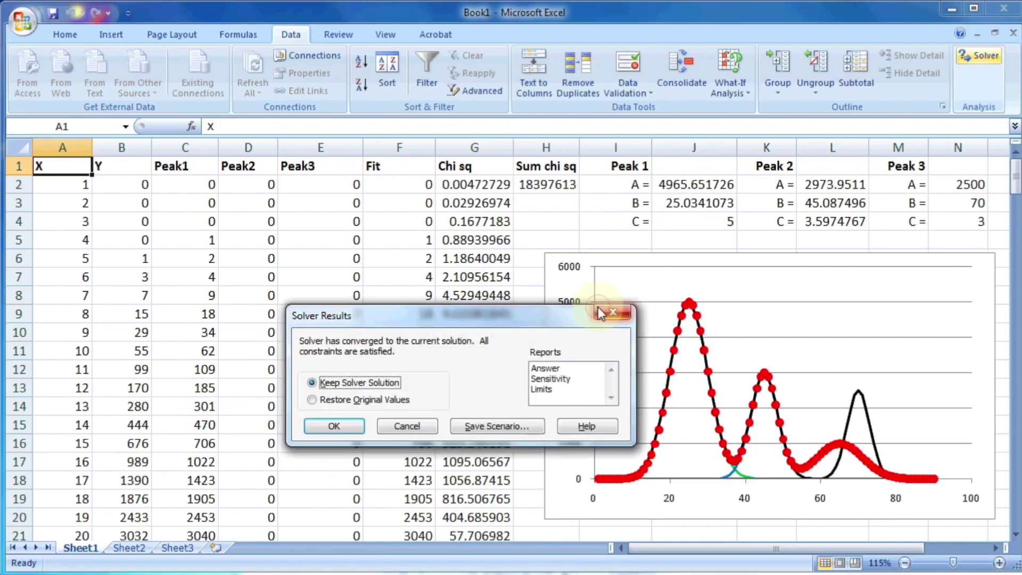
left_click(343, 426)
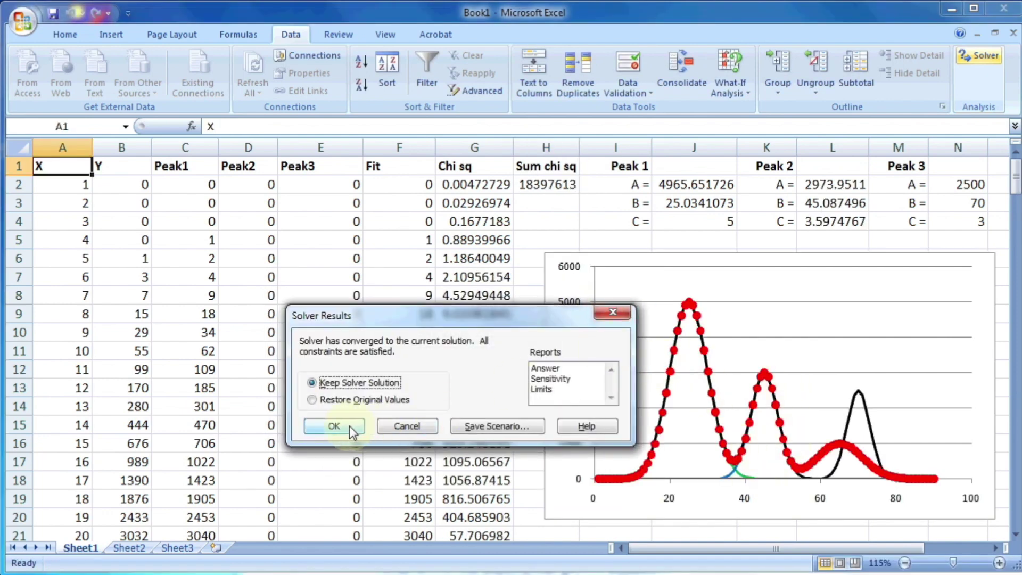
left_click(978, 55)
Step: Solve for Peak 3's parameters N2:N4 only and keep the result (A ≈ 1009.34, B ≈ 65.08, C ≈ -5.84)
left_click(486, 357)
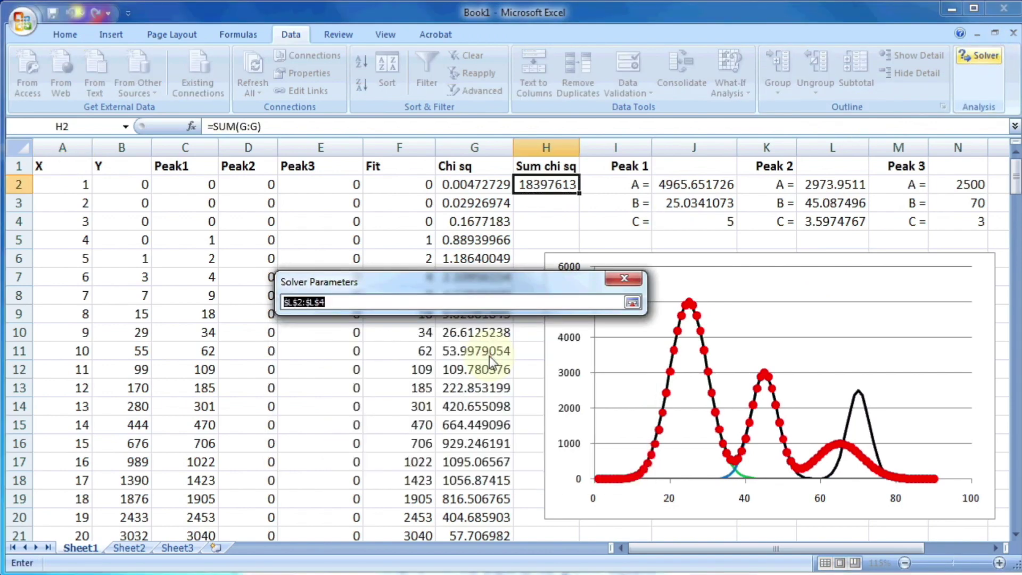
left_click_drag(970, 184, 969, 217)
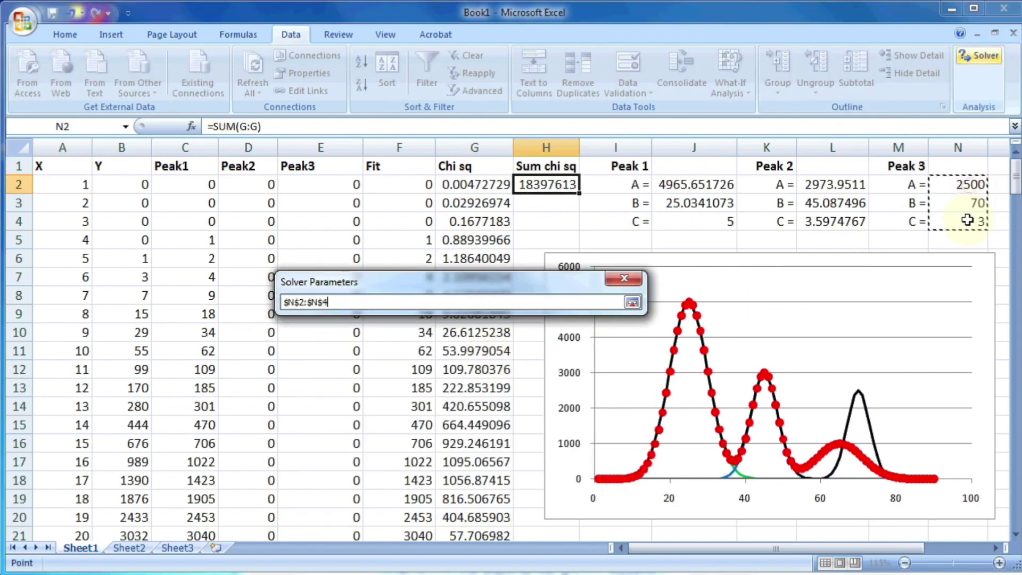
left_click(633, 303)
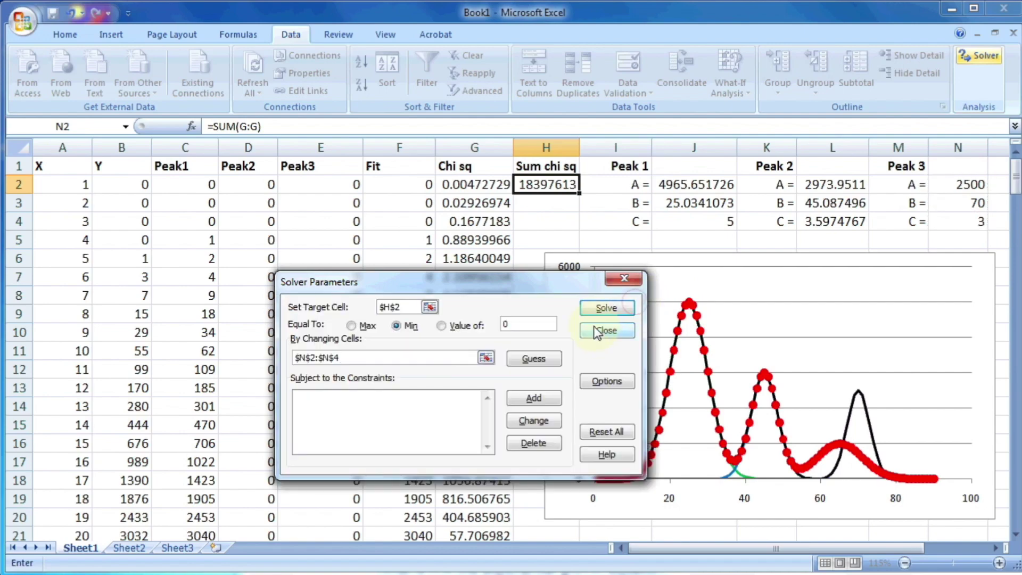
left_click(596, 309)
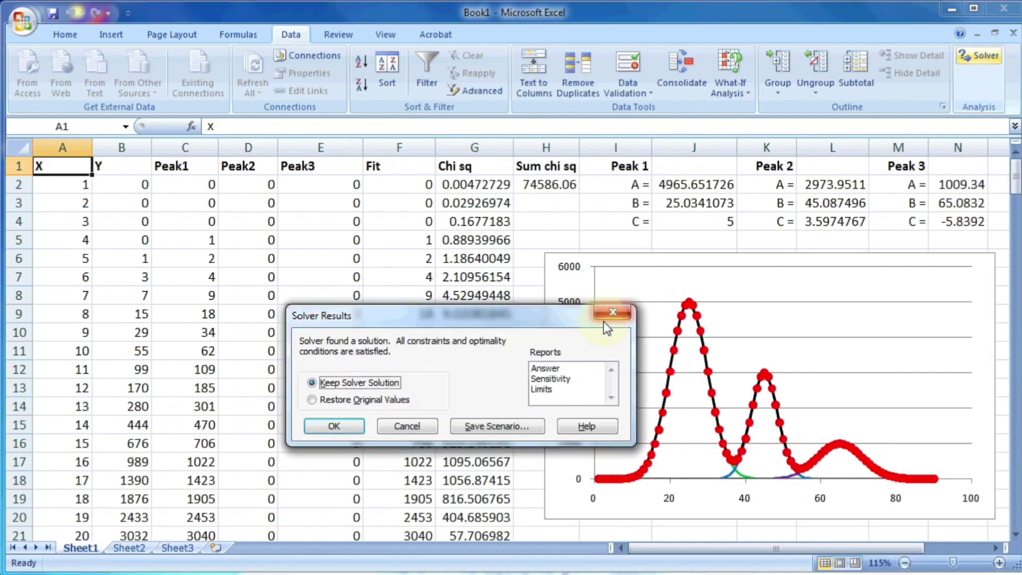
left_click(335, 426)
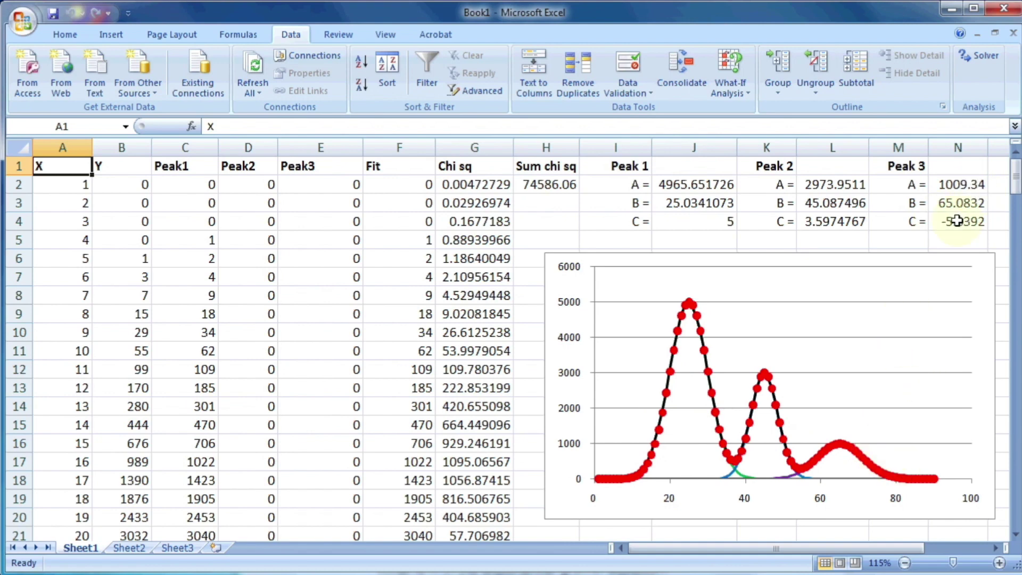
Step: Solve all nine parameters J2:J4, L2:L4, N2:N4 together and keep the solution
left_click(966, 54)
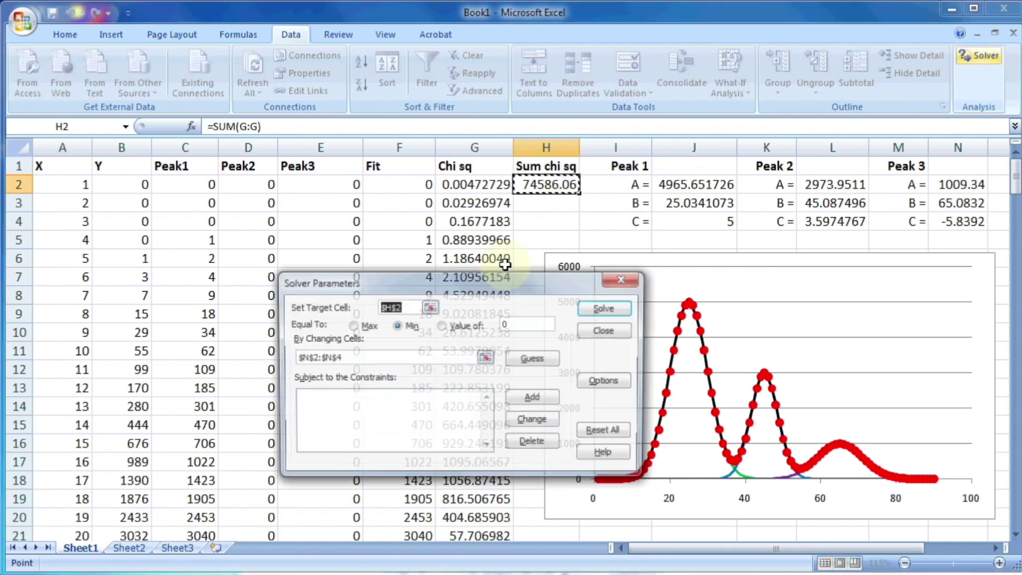
left_click(487, 359)
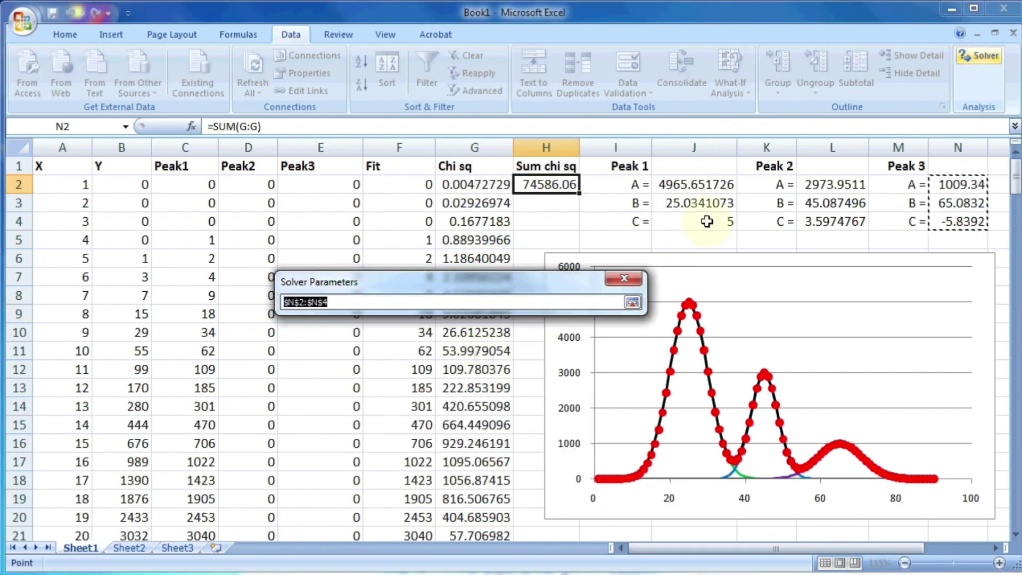
left_click_drag(695, 185, 695, 219)
type(",")
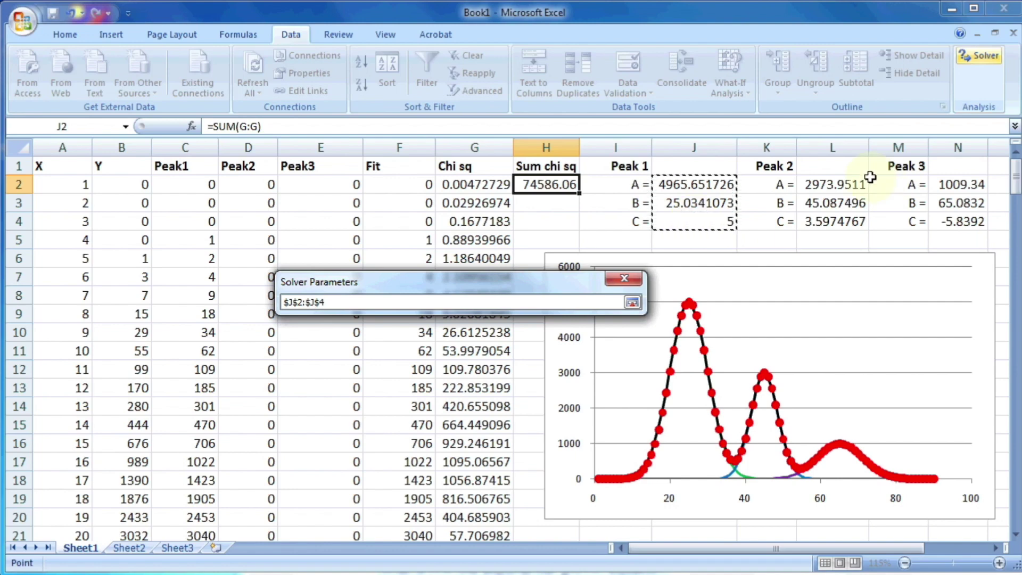
left_click_drag(839, 184, 835, 221)
type(",$L$2:$L$4")
left_click_drag(958, 185, 961, 221)
left_click(631, 303)
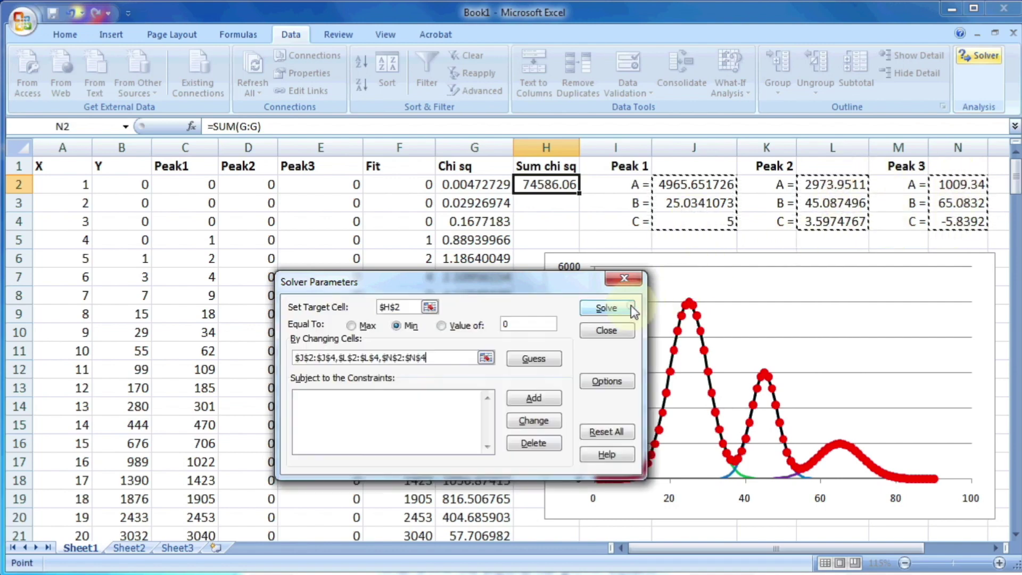
left_click(594, 308)
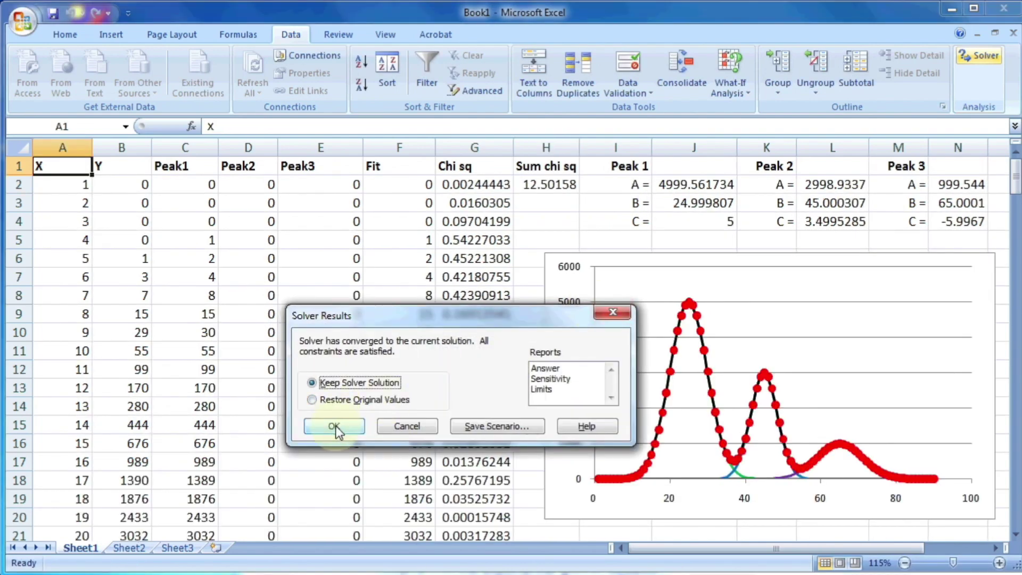
left_click(335, 426)
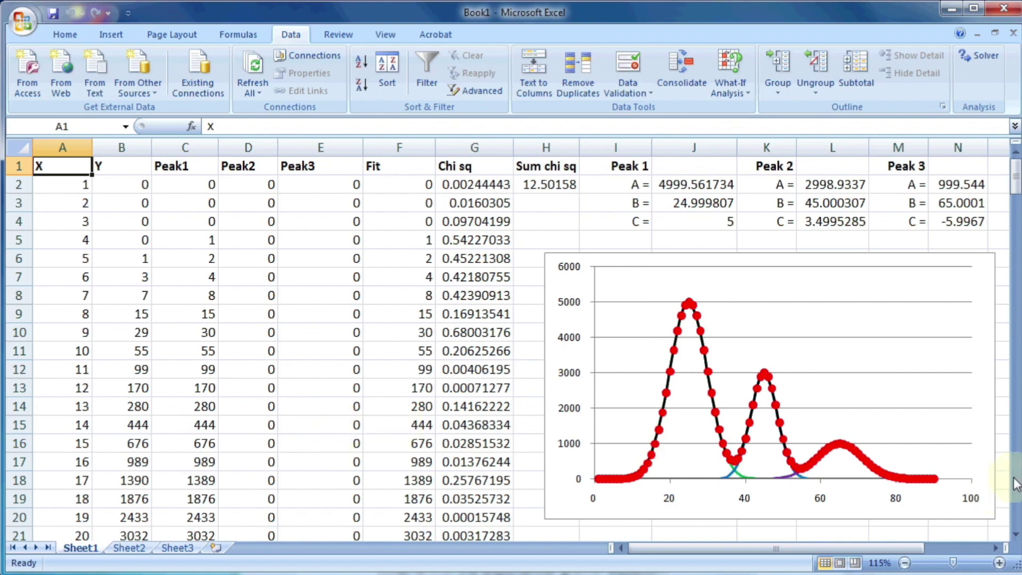
left_click(908, 388)
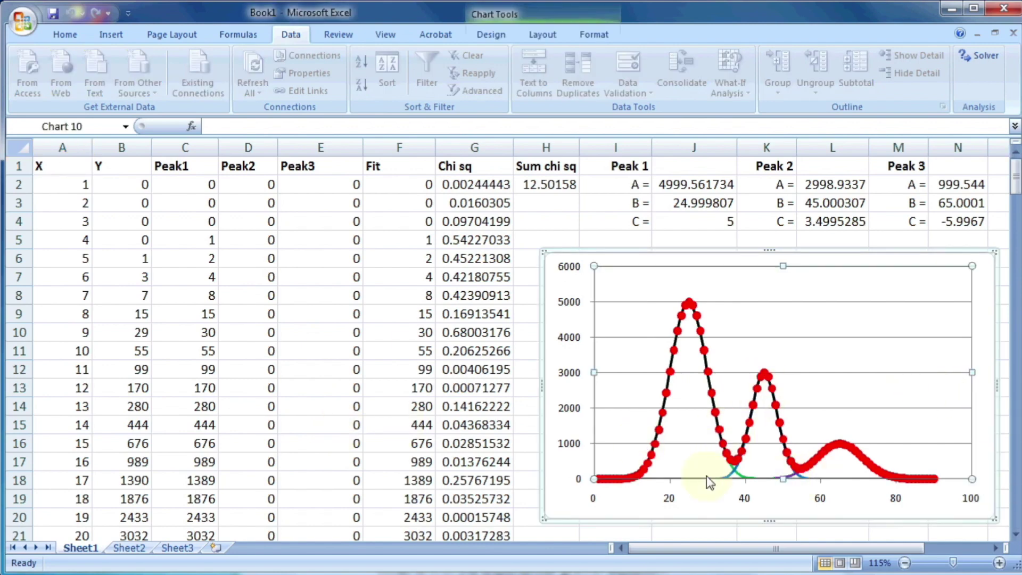
Step: Change the Peak2 series to a filled green area chart type
left_click(735, 474)
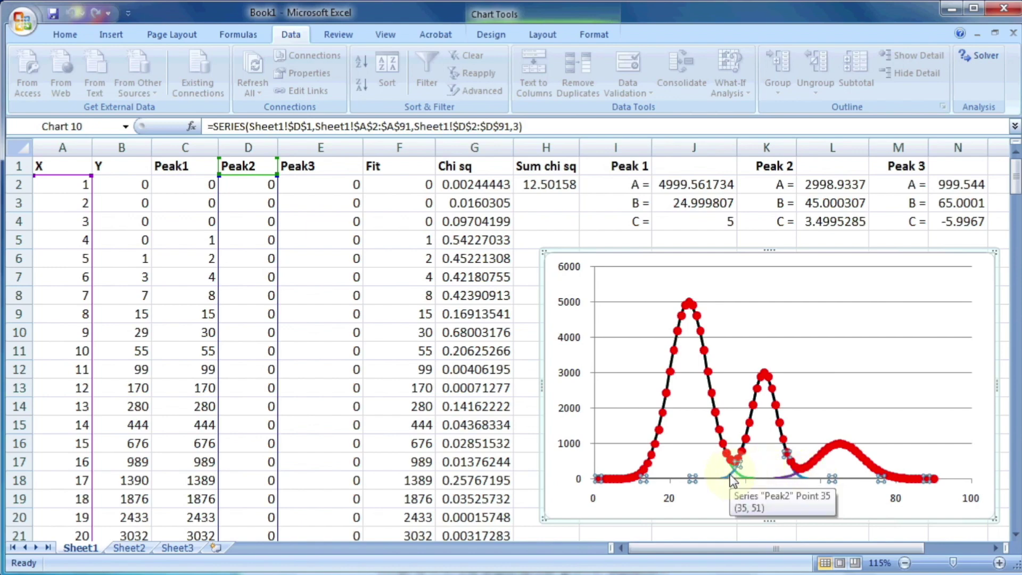
right_click(733, 472)
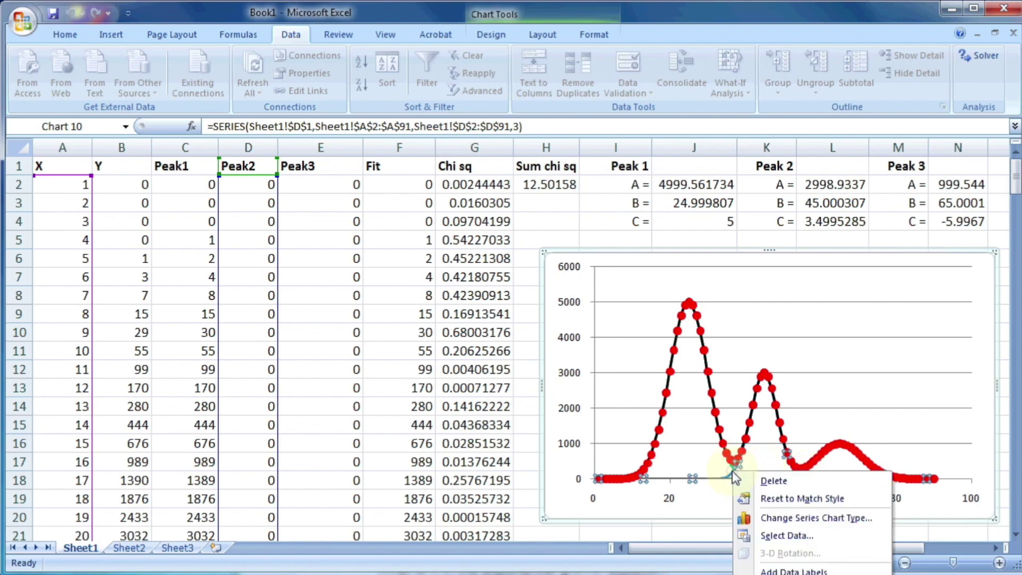
left_click(774, 513)
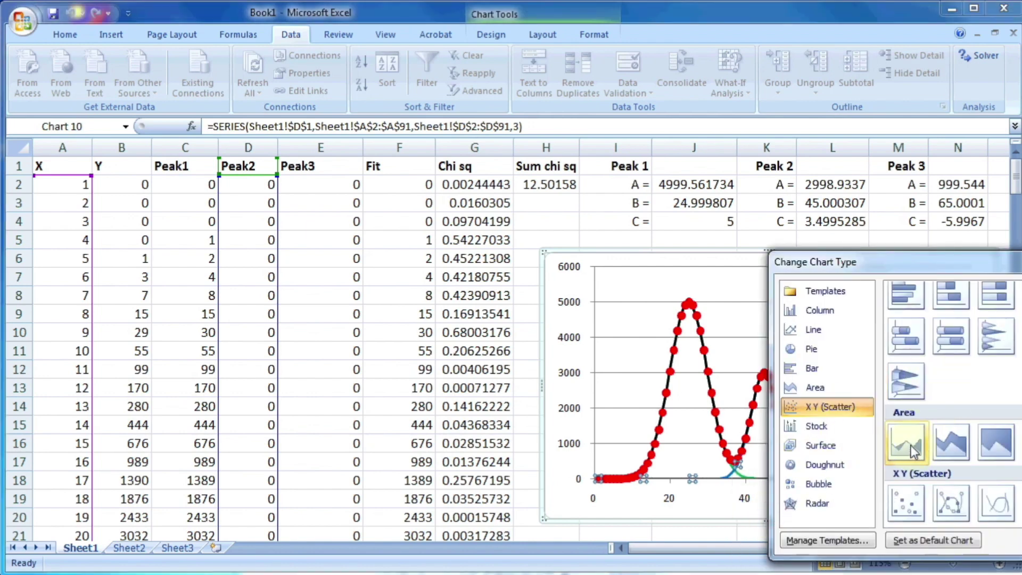
left_click(946, 448)
key("Return")
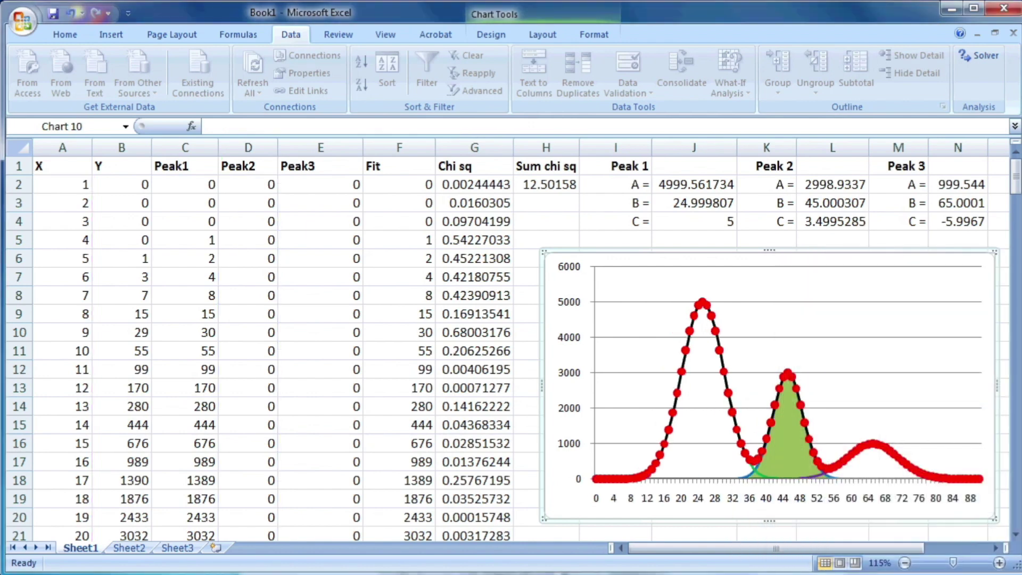
Step: Change the Peak1 series to a filled red area chart type
left_click(752, 472)
right_click(753, 472)
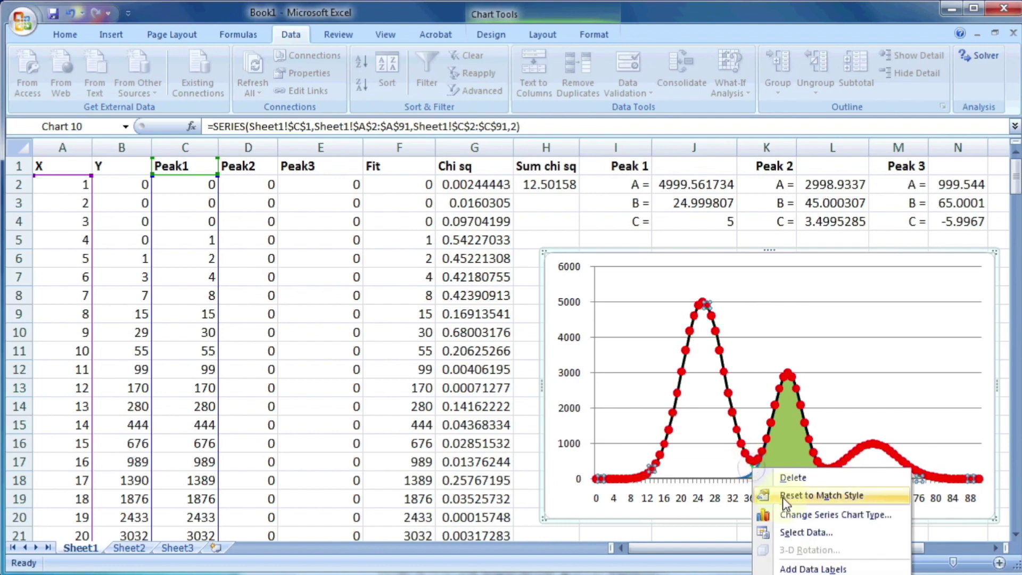
left_click(787, 516)
left_click(951, 447)
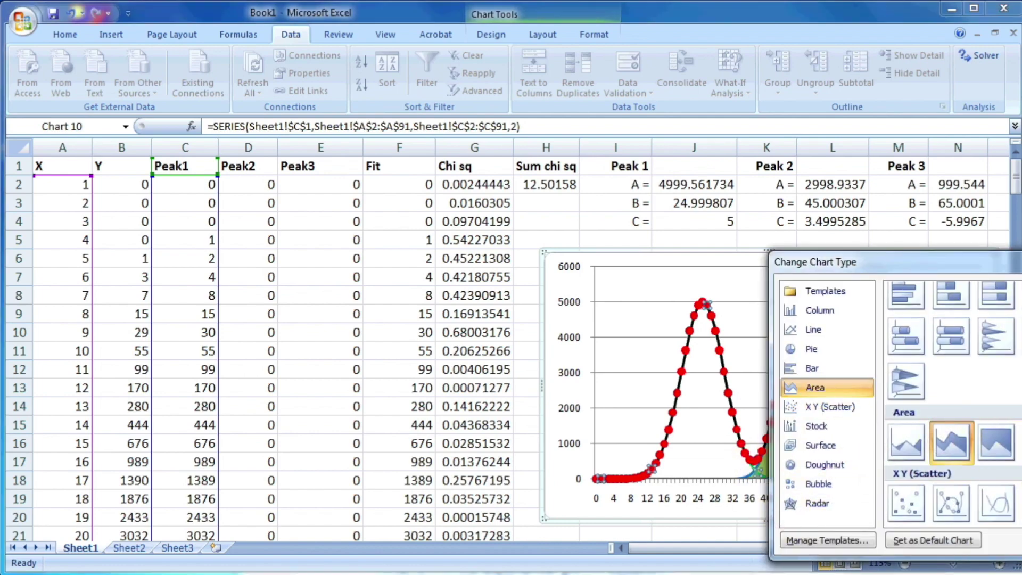
key("Return")
Step: Change the Peak3 series to a filled purple area chart type
left_click(820, 474)
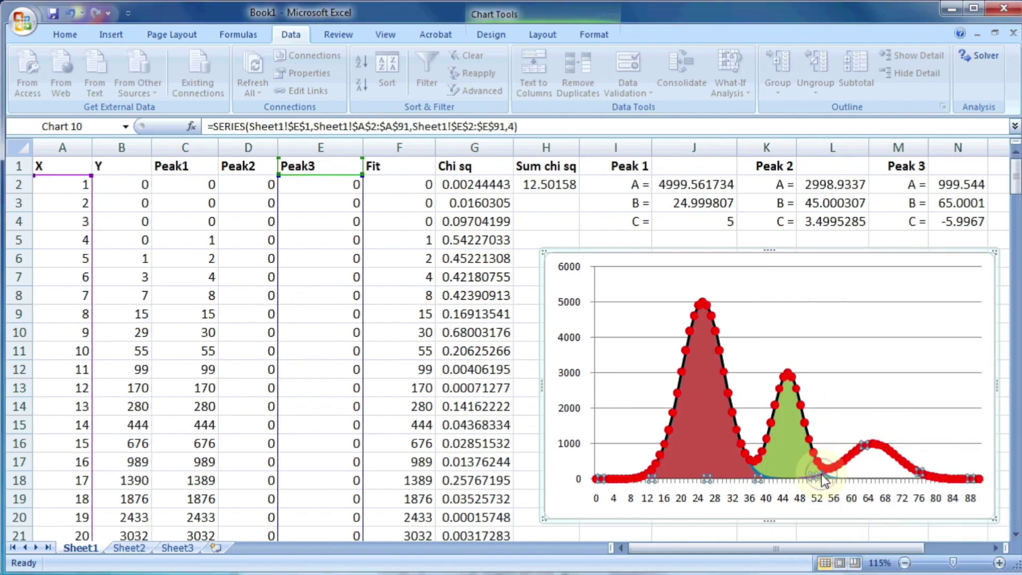
right_click(824, 481)
left_click(884, 520)
left_click(952, 441)
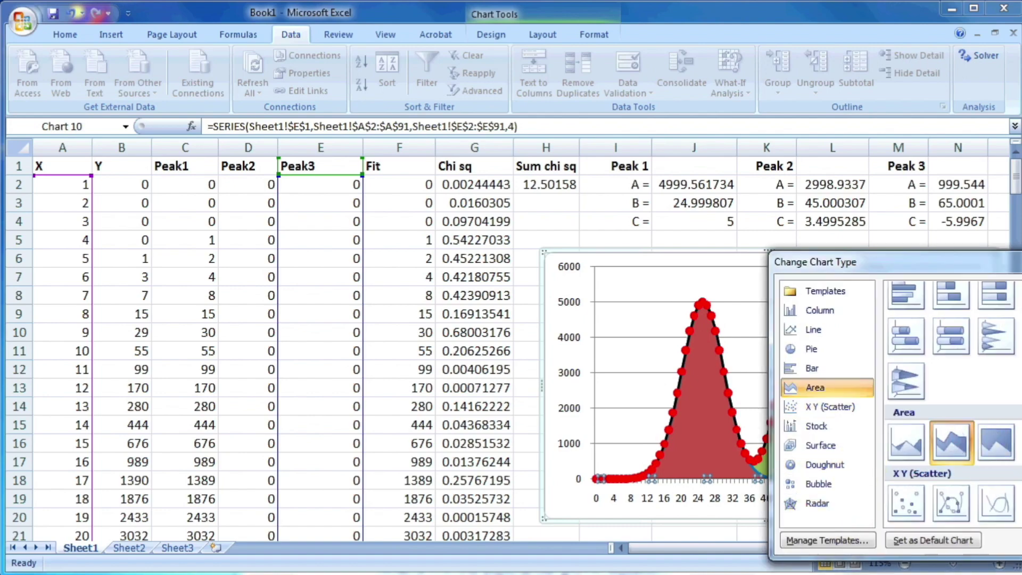
key("Return")
left_click(678, 233)
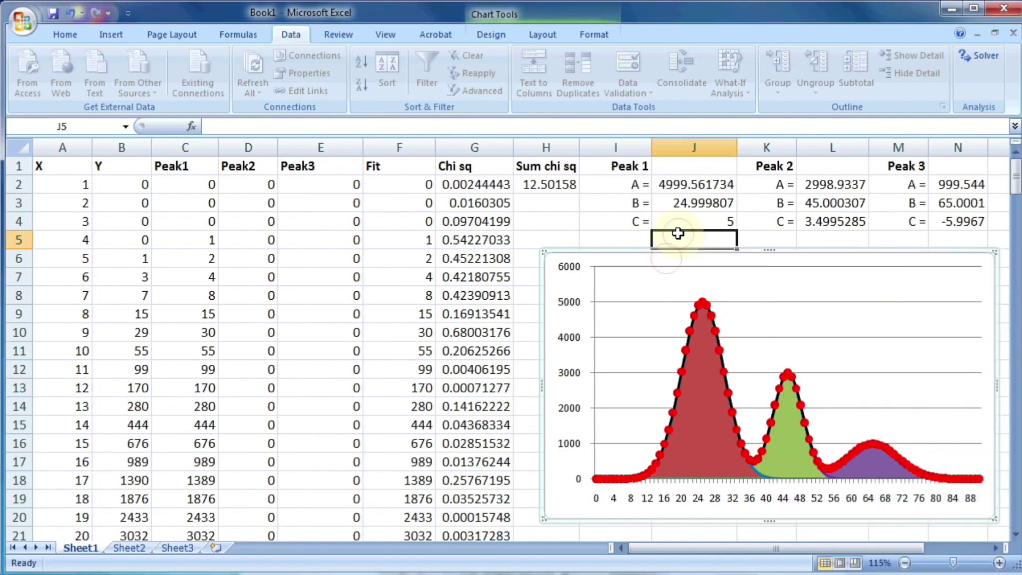
left_click(935, 292)
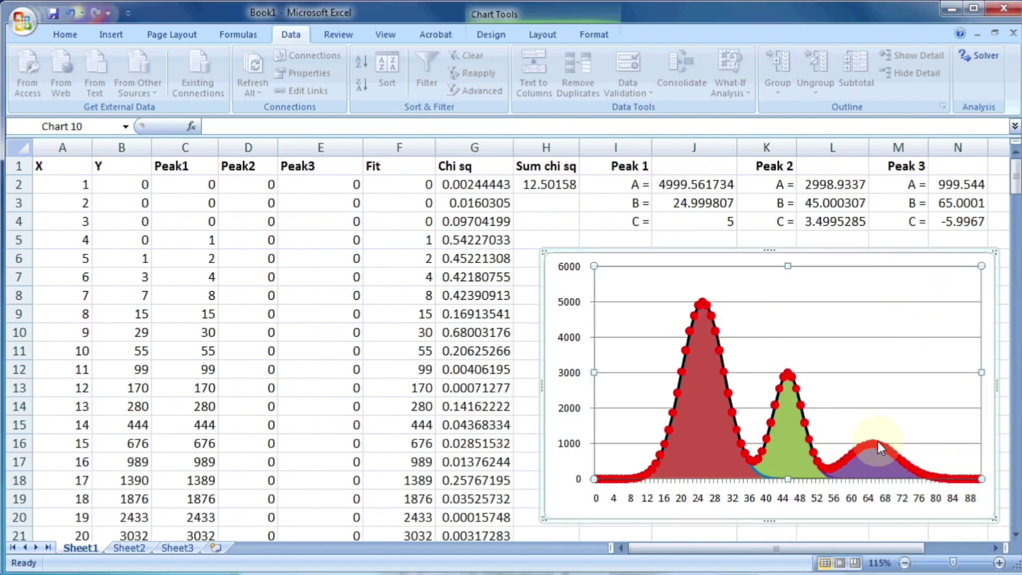